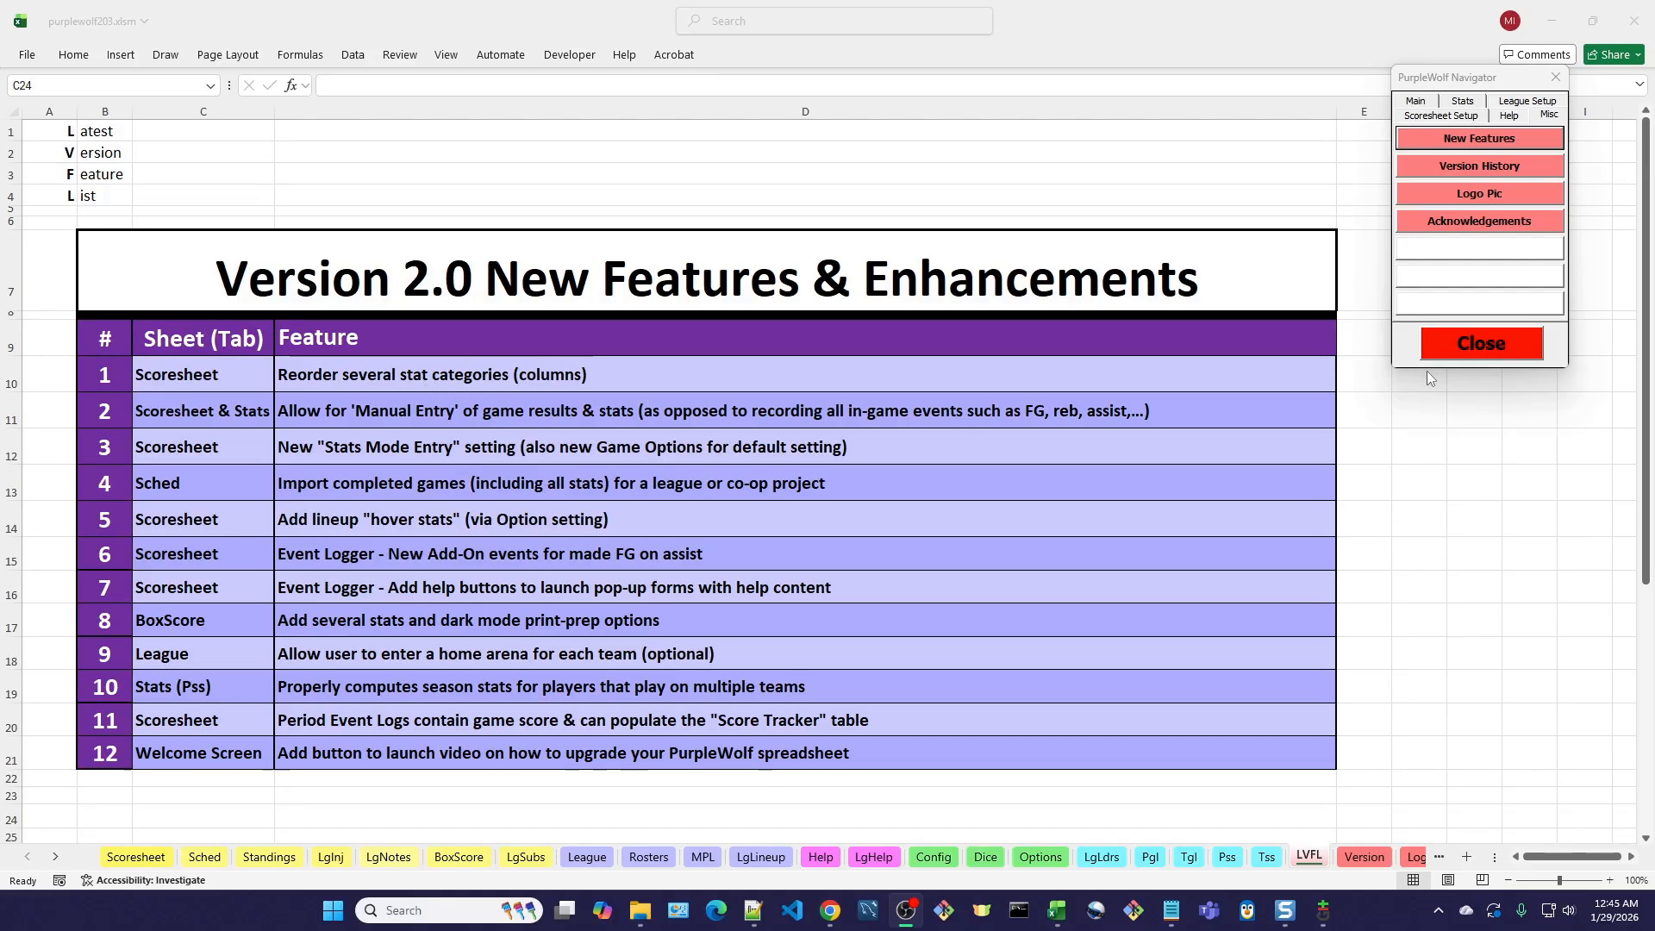
# Open the Scoresheet sheet through the PurpleWolf Navigator and move the navigator window off the stats columns.
pyautogui.click(1418, 101)
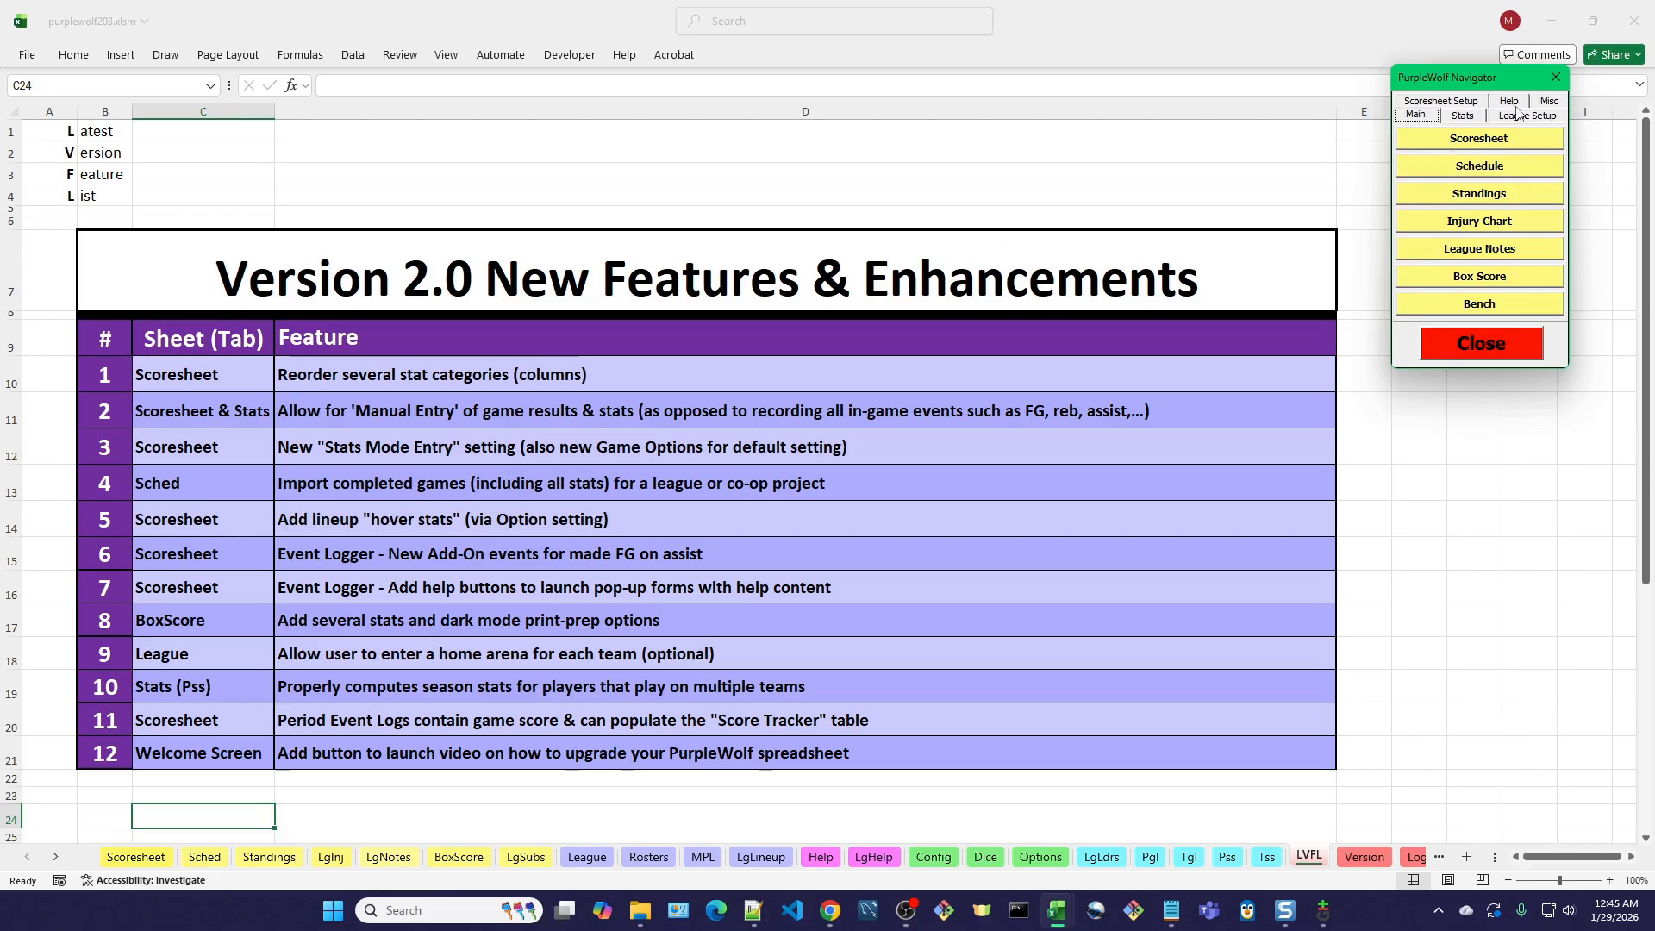
pyautogui.click(1428, 103)
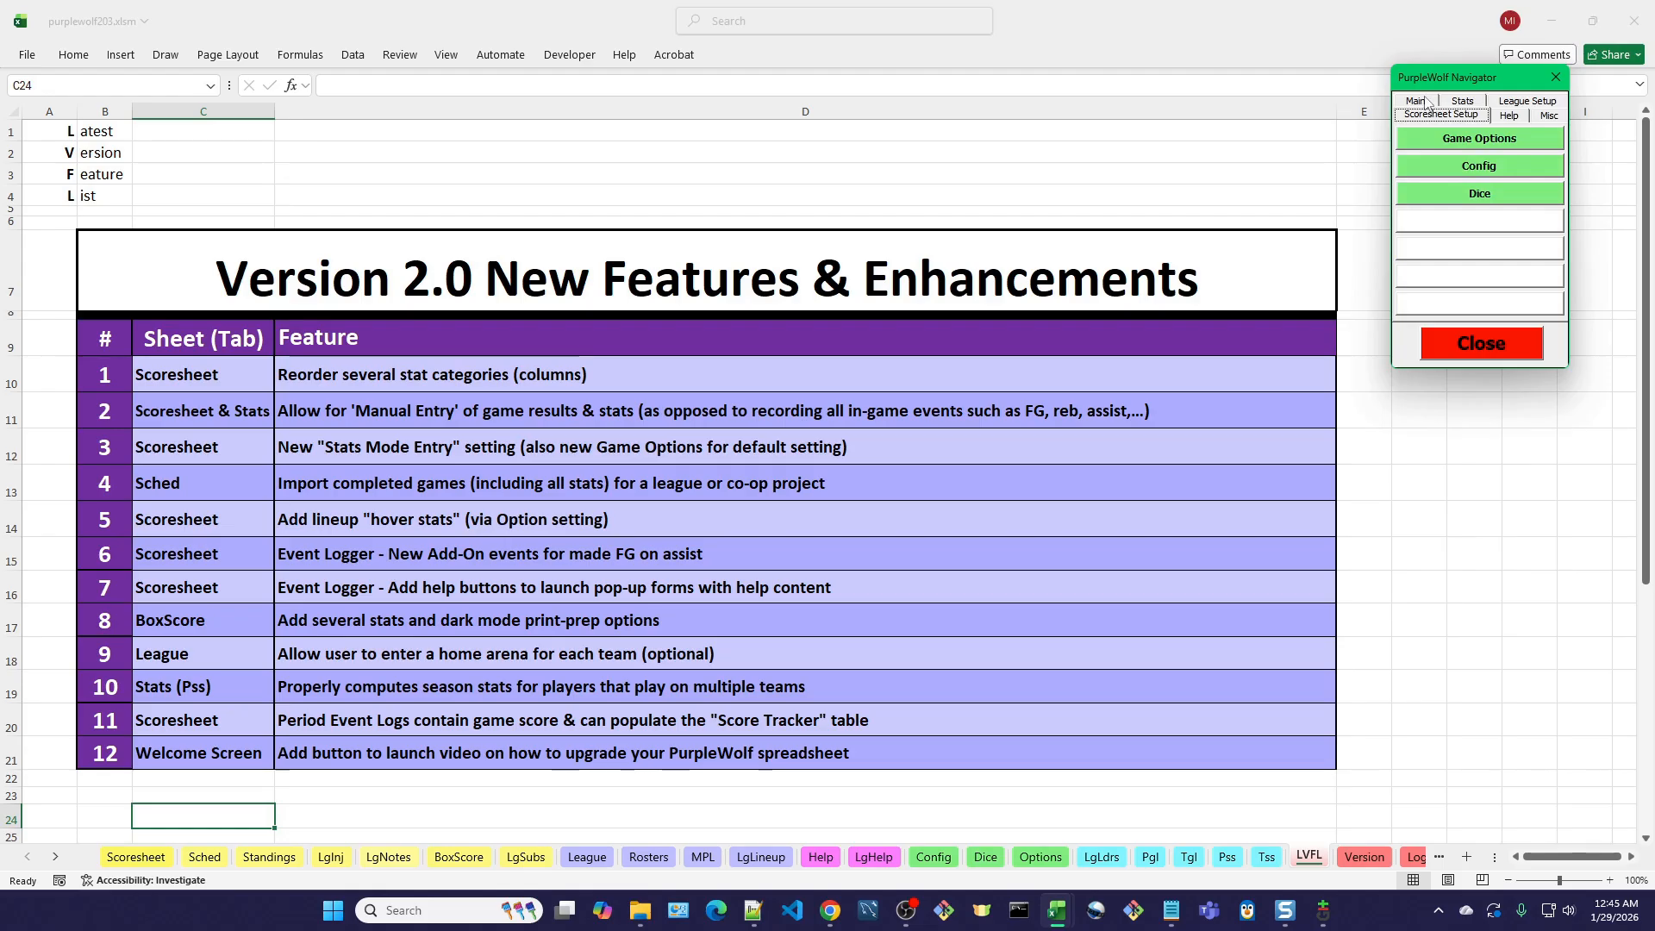
pyautogui.click(1418, 101)
pyautogui.click(1438, 139)
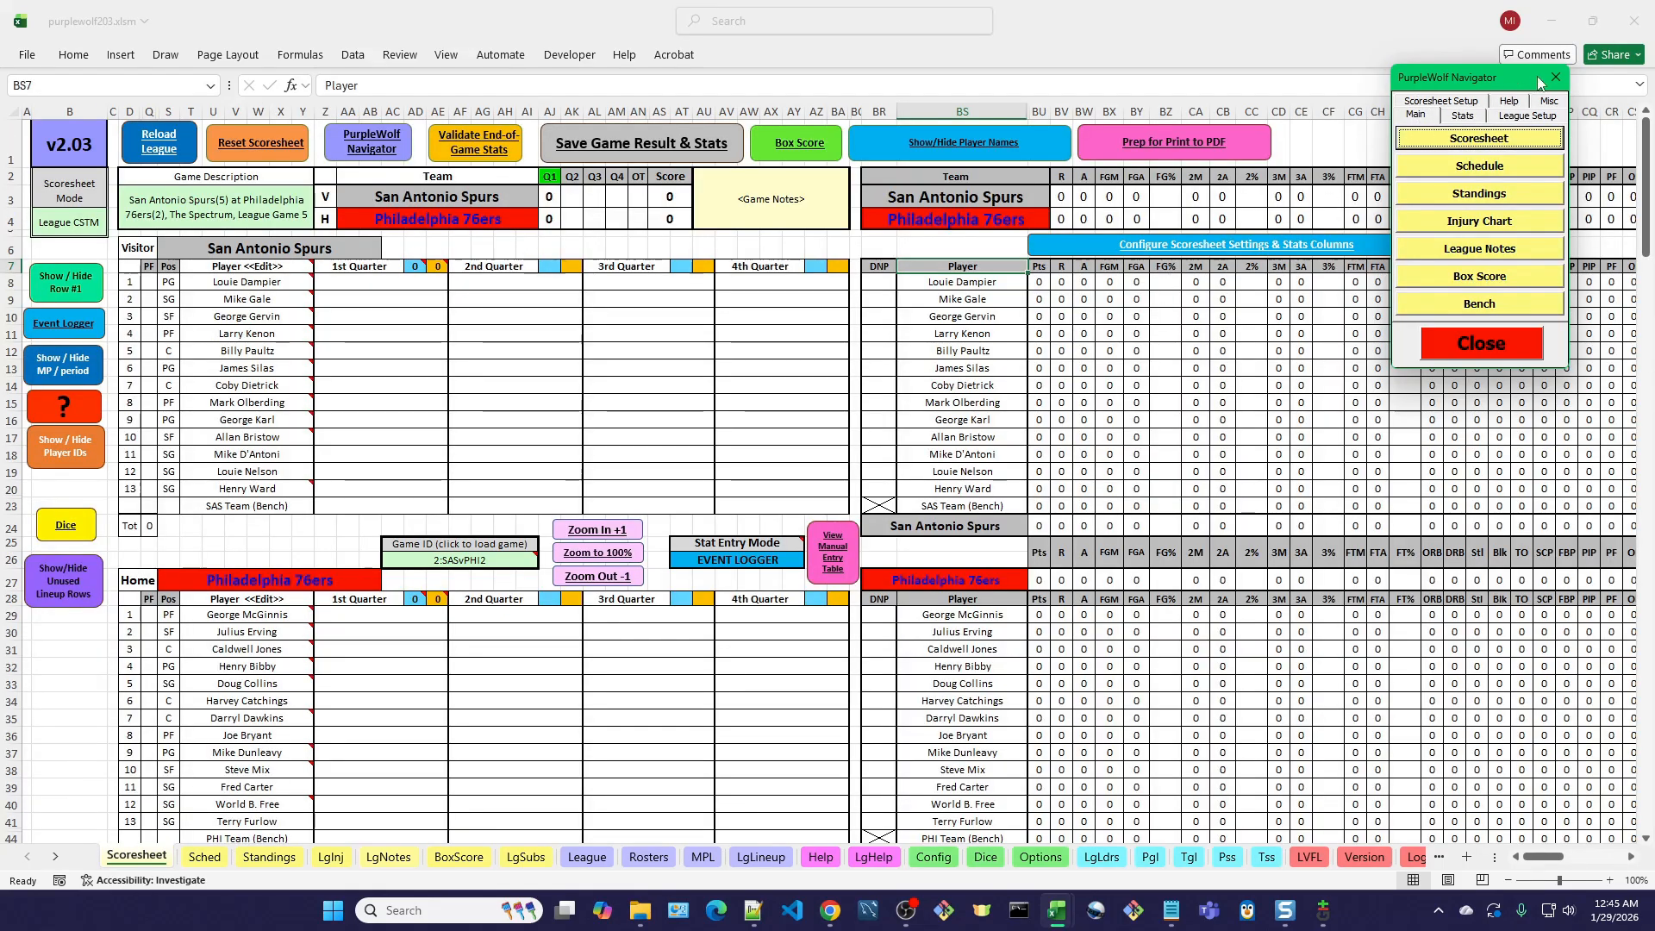
pyautogui.moveTo(1532, 84); pyautogui.dragTo(890, 595)
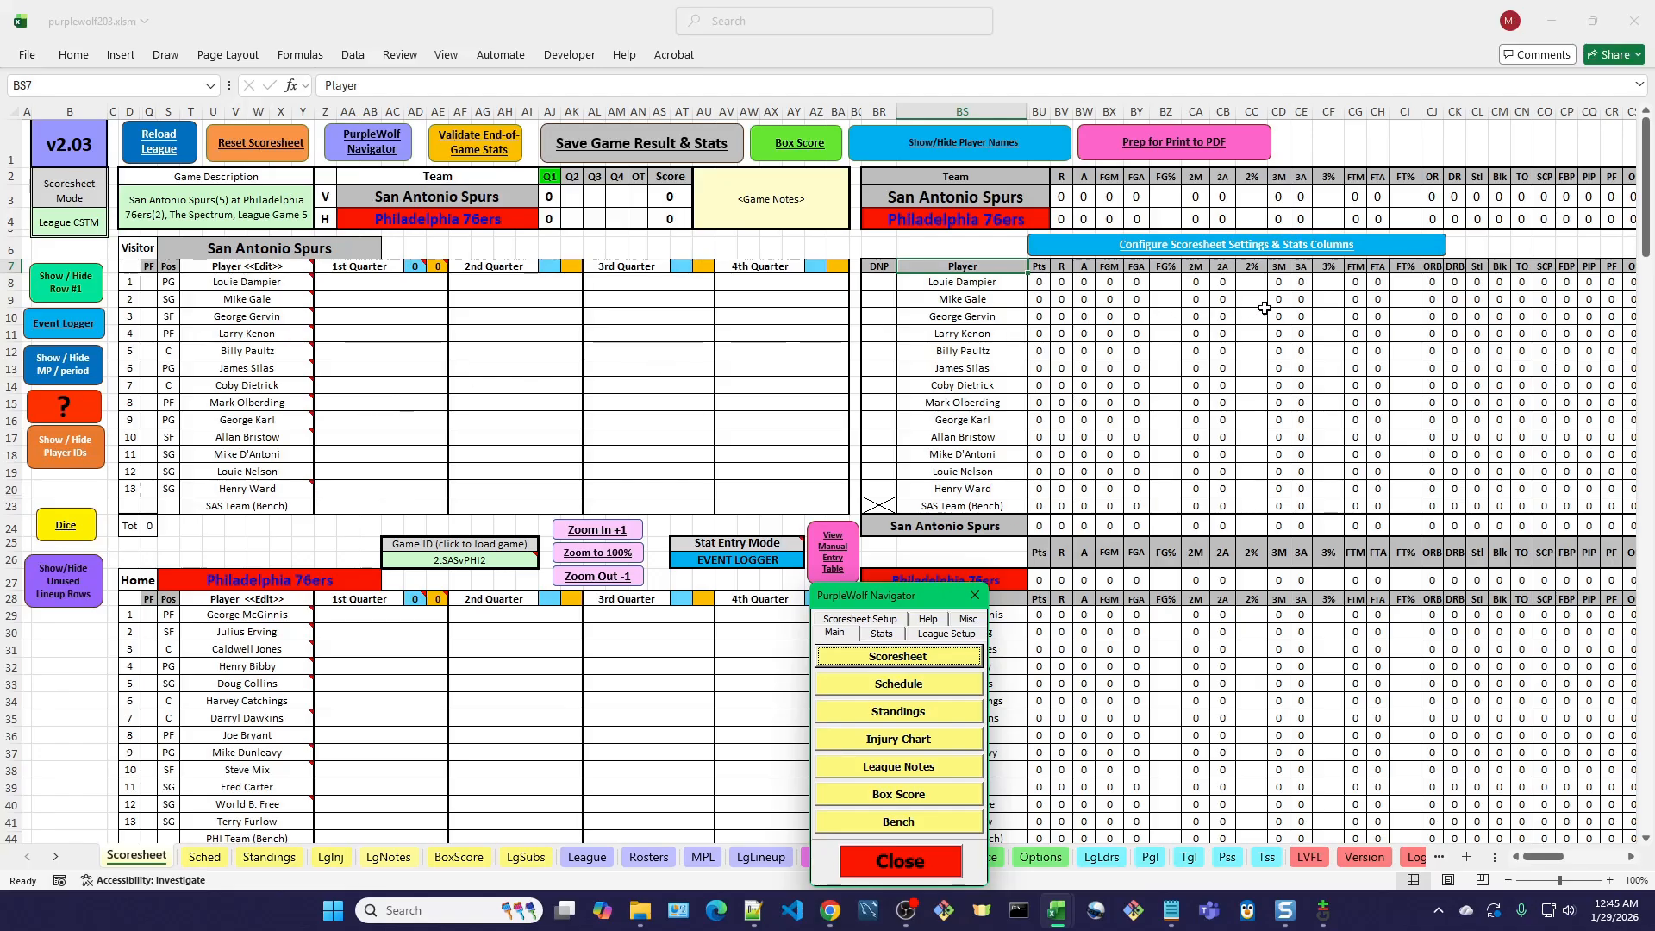
# Hide the player names in the Scoresheet's stats table and show them again.
pyautogui.click(1543, 858)
pyautogui.moveTo(1543, 862); pyautogui.dragTo(1548, 862)
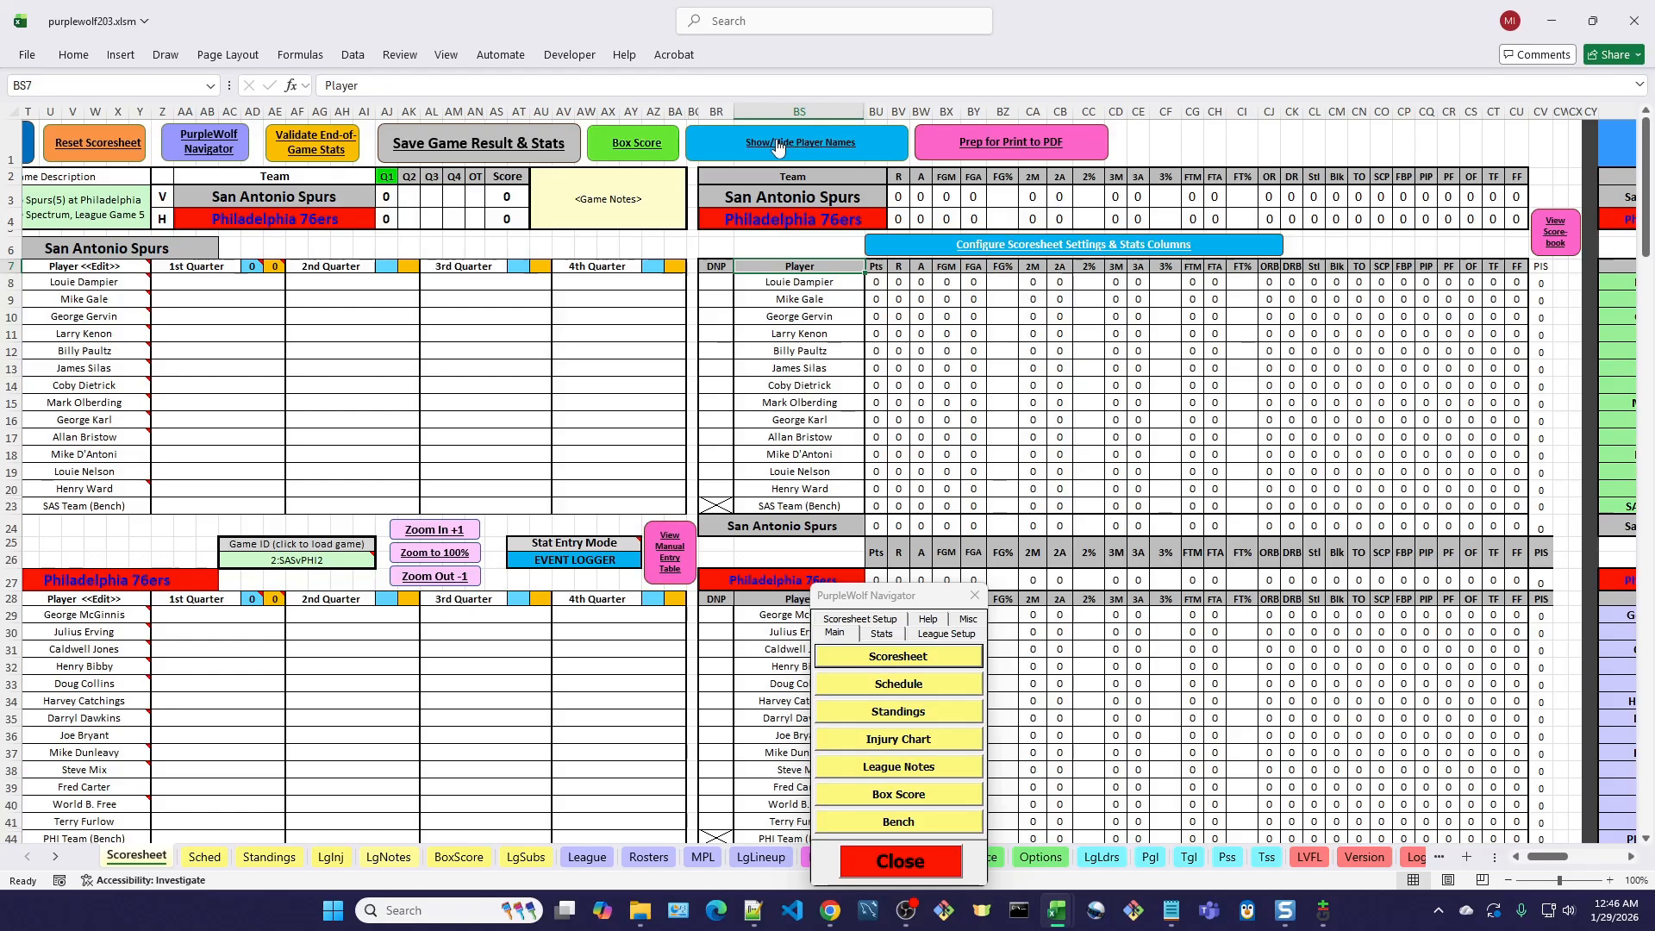
pyautogui.click(826, 143)
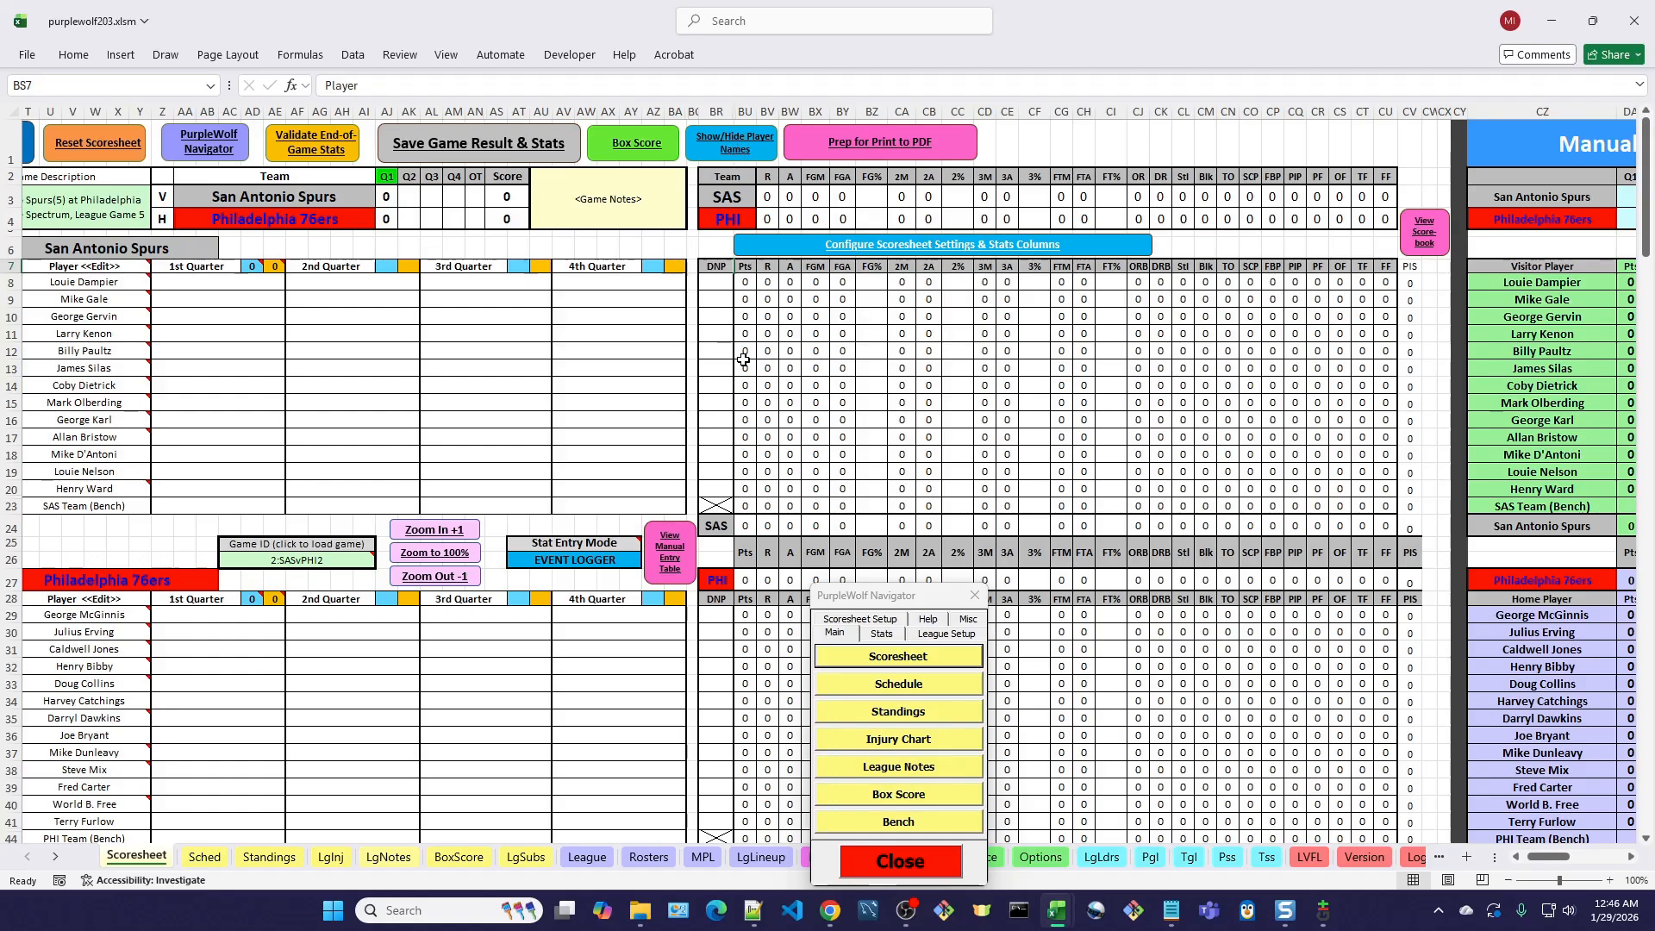
pyautogui.click(733, 151)
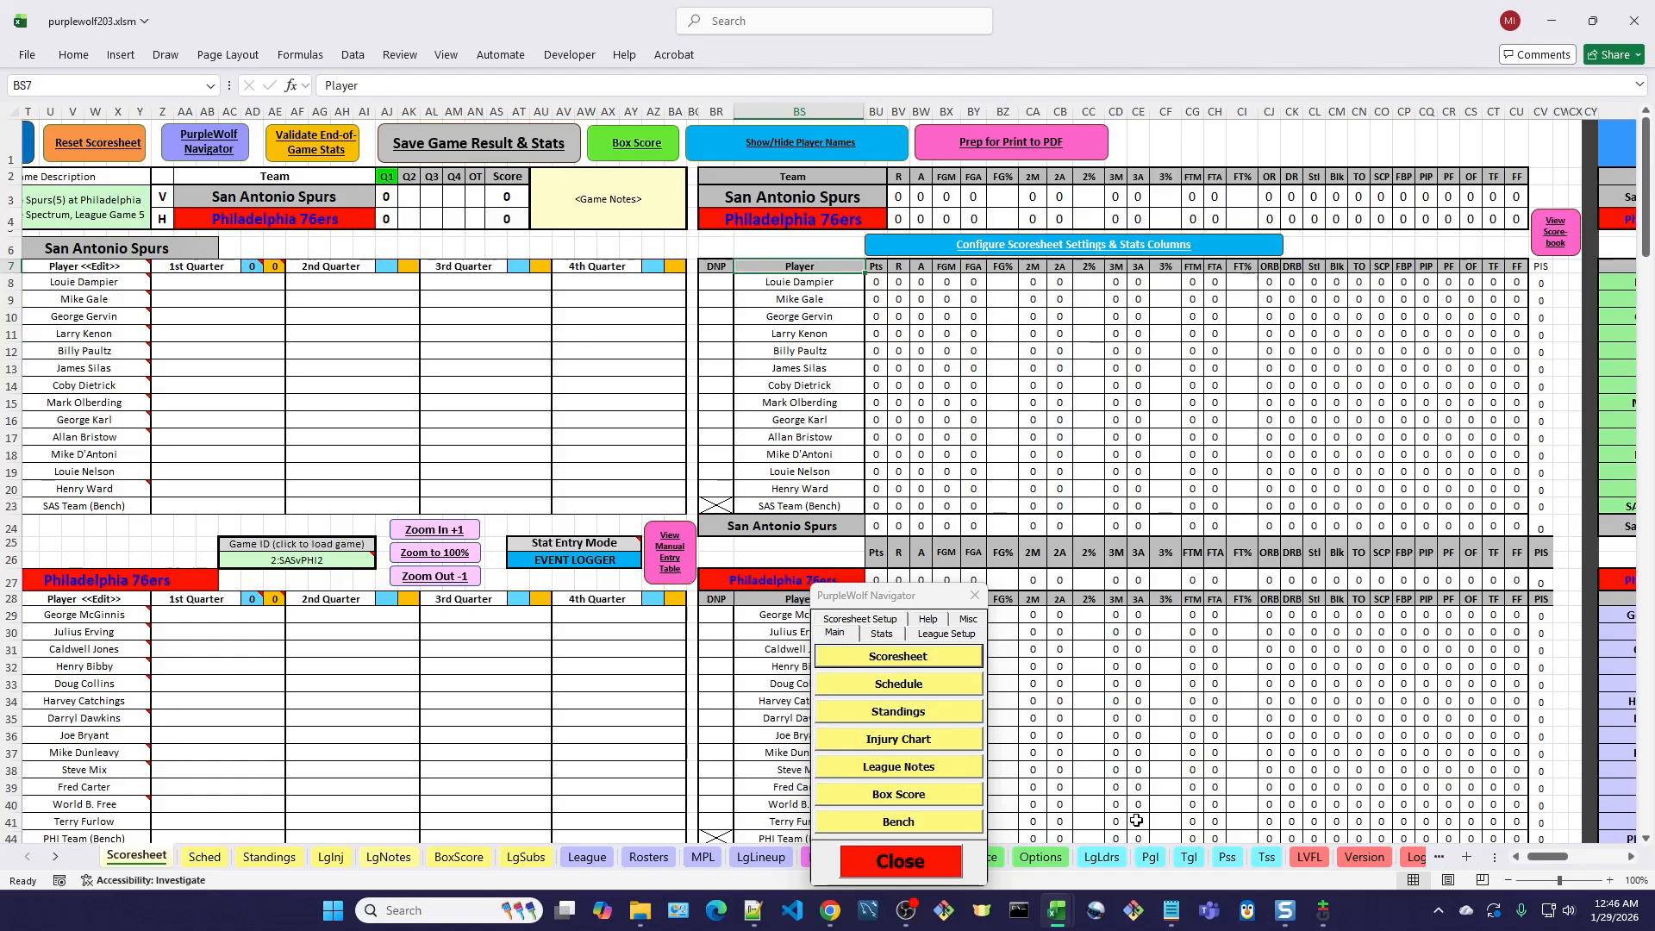
# Look through the Player Game Log, Team Game Log and Player Season Stats sheets.
pyautogui.click(879, 635)
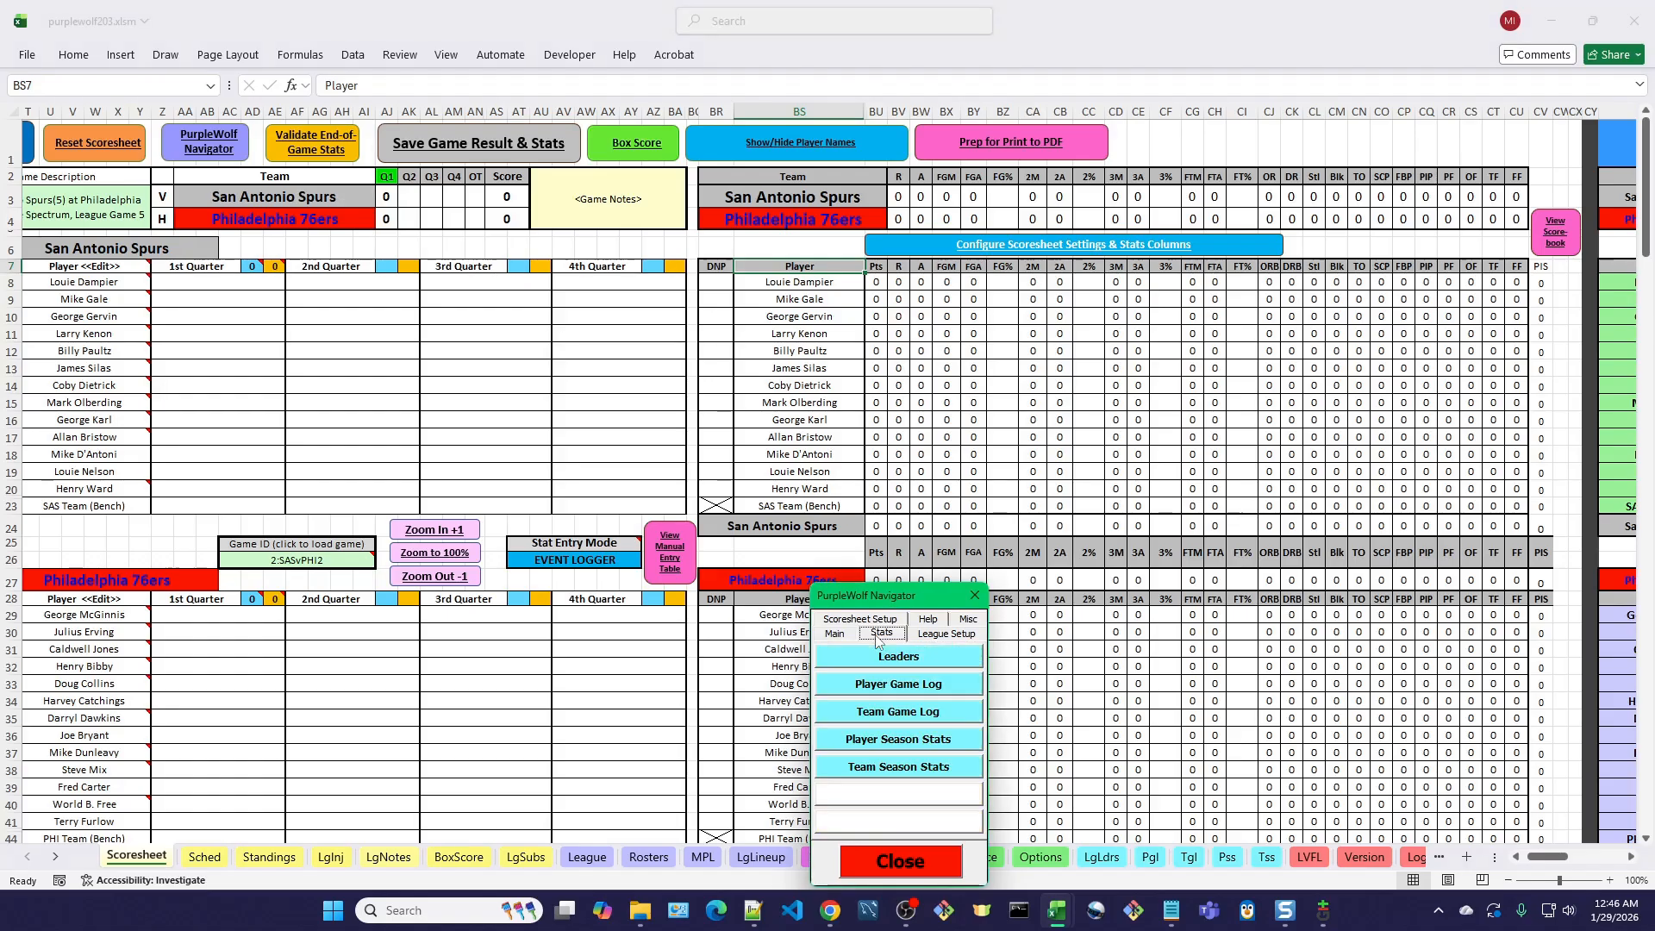
pyautogui.click(917, 688)
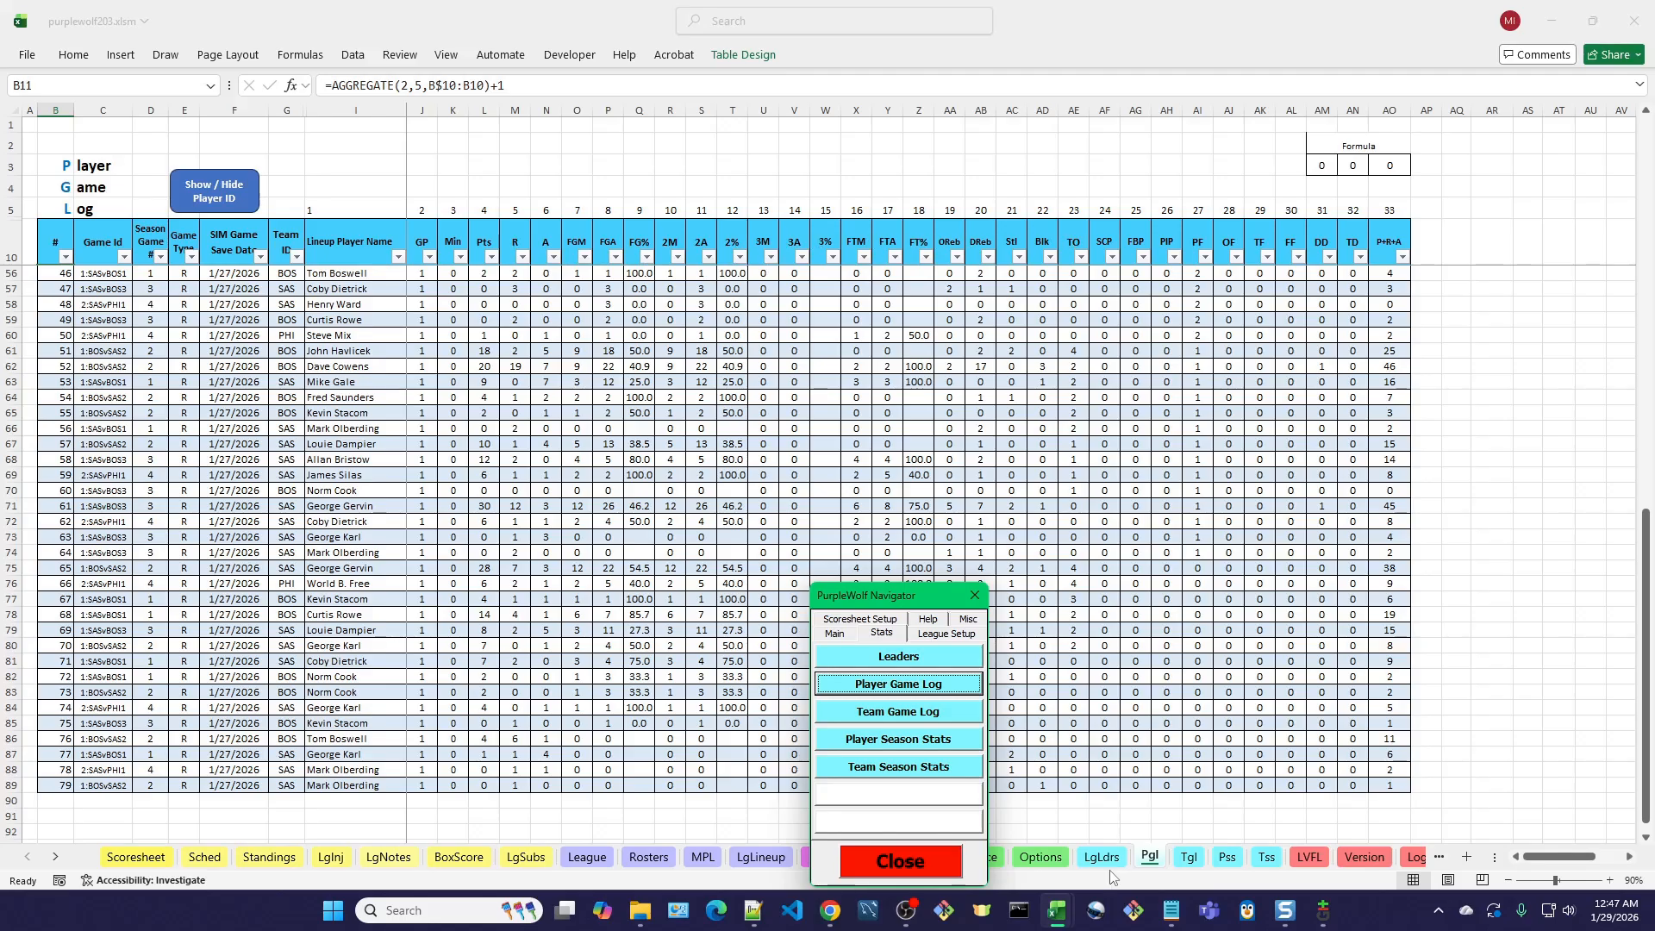
pyautogui.click(1189, 857)
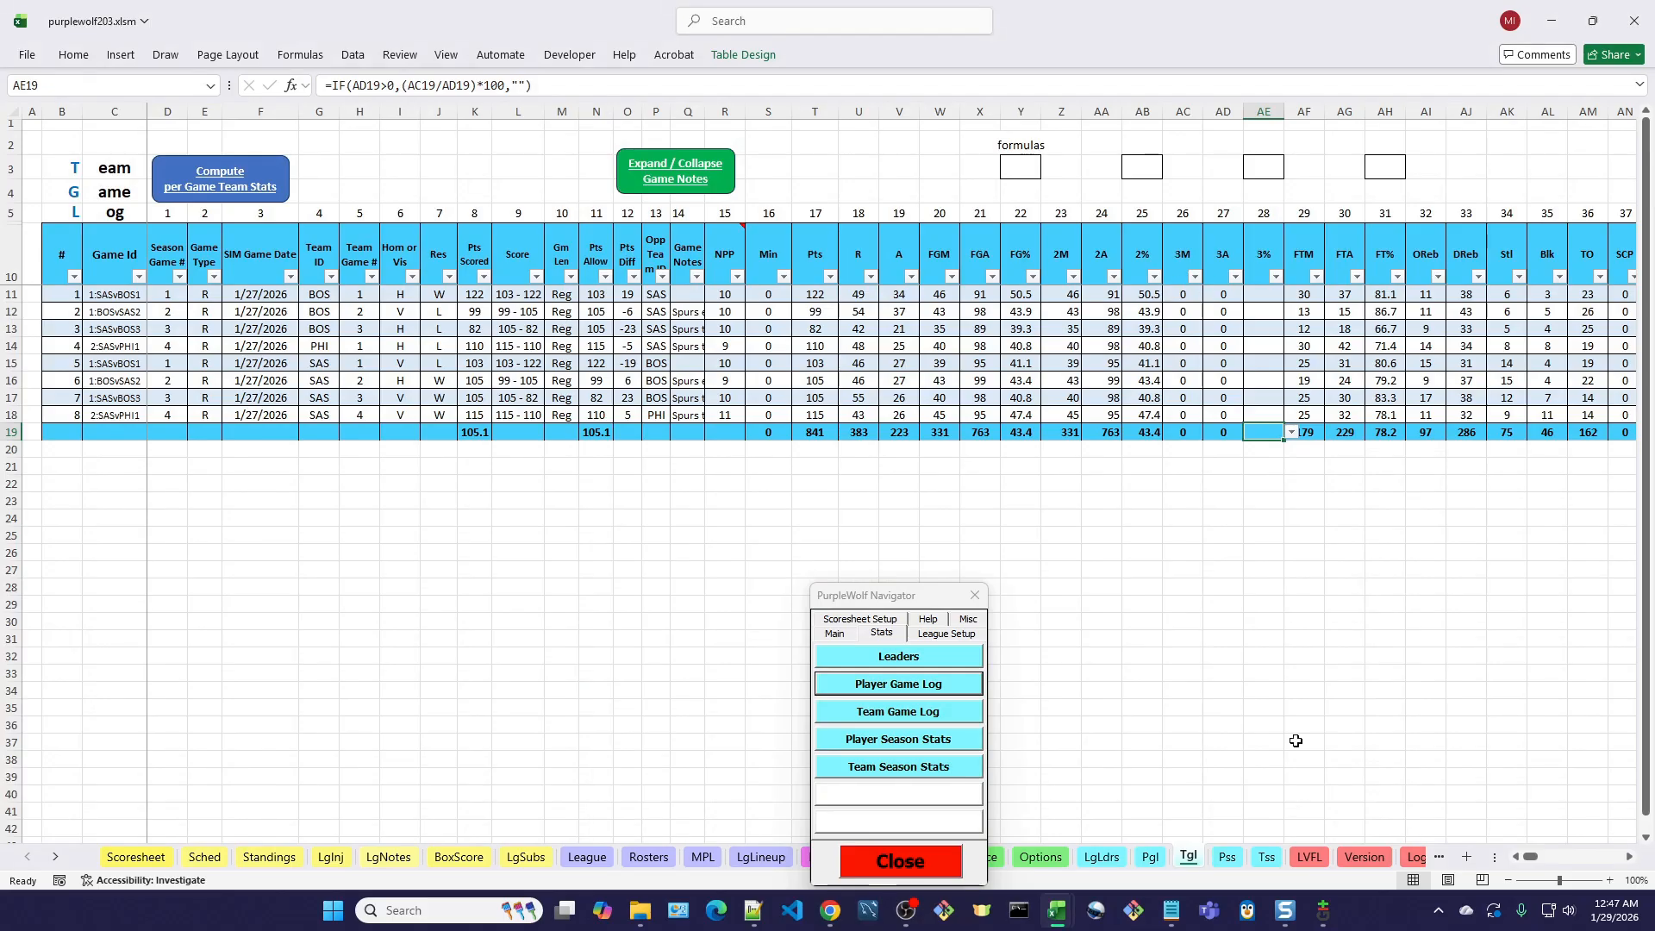
pyautogui.click(1236, 861)
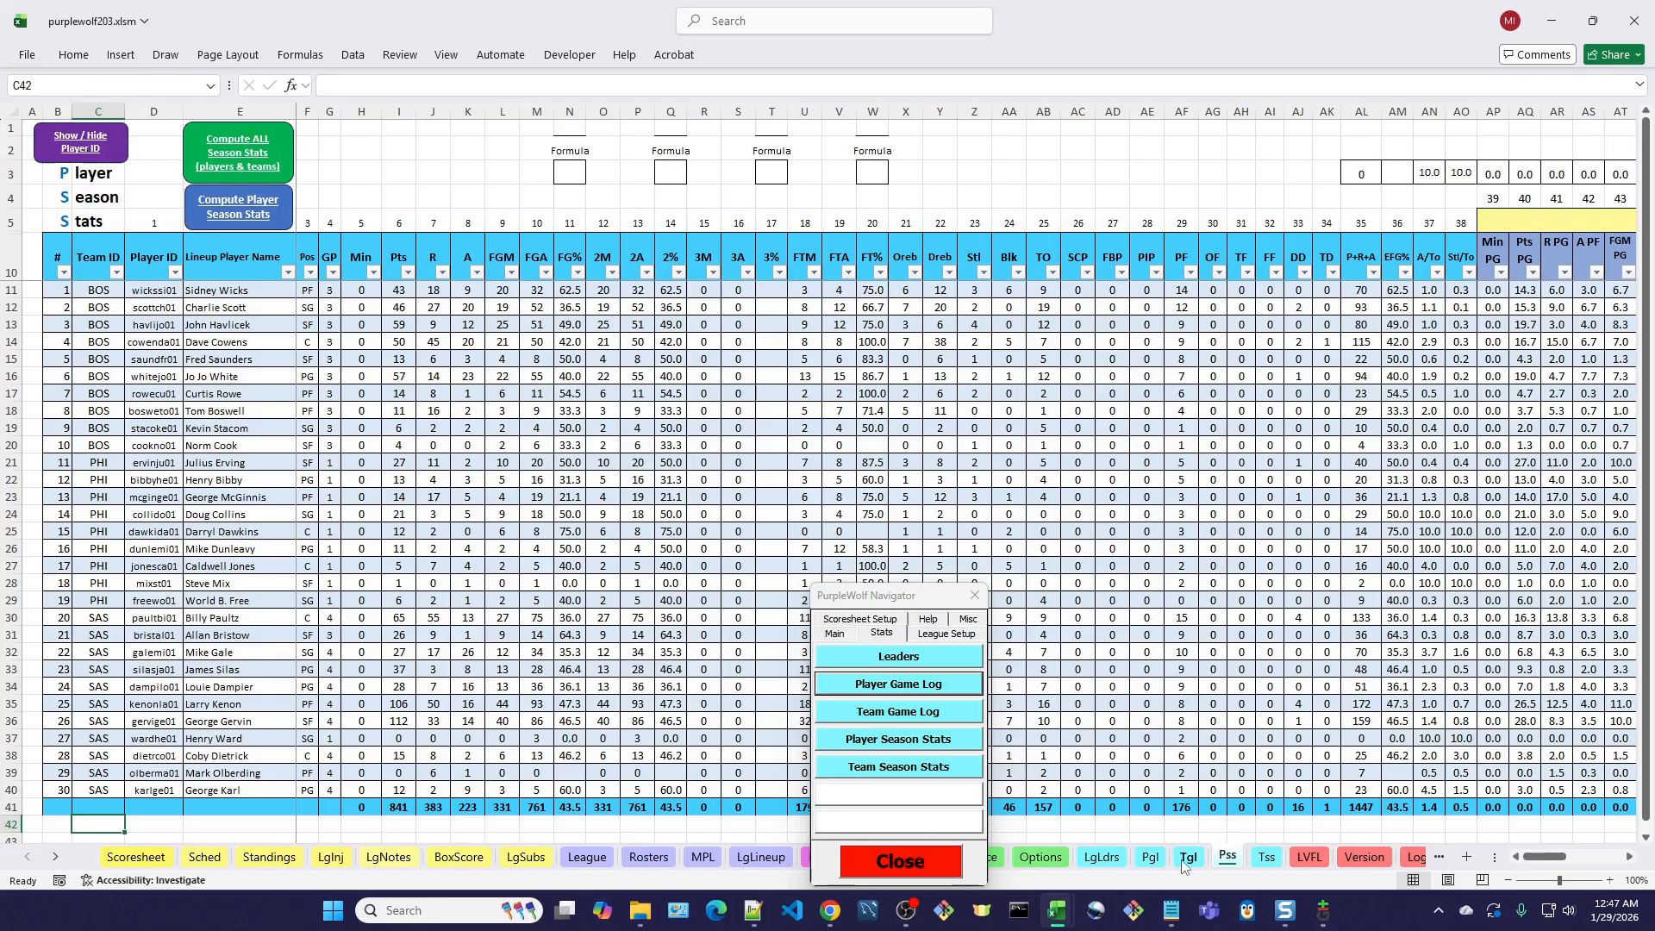
pyautogui.click(1150, 858)
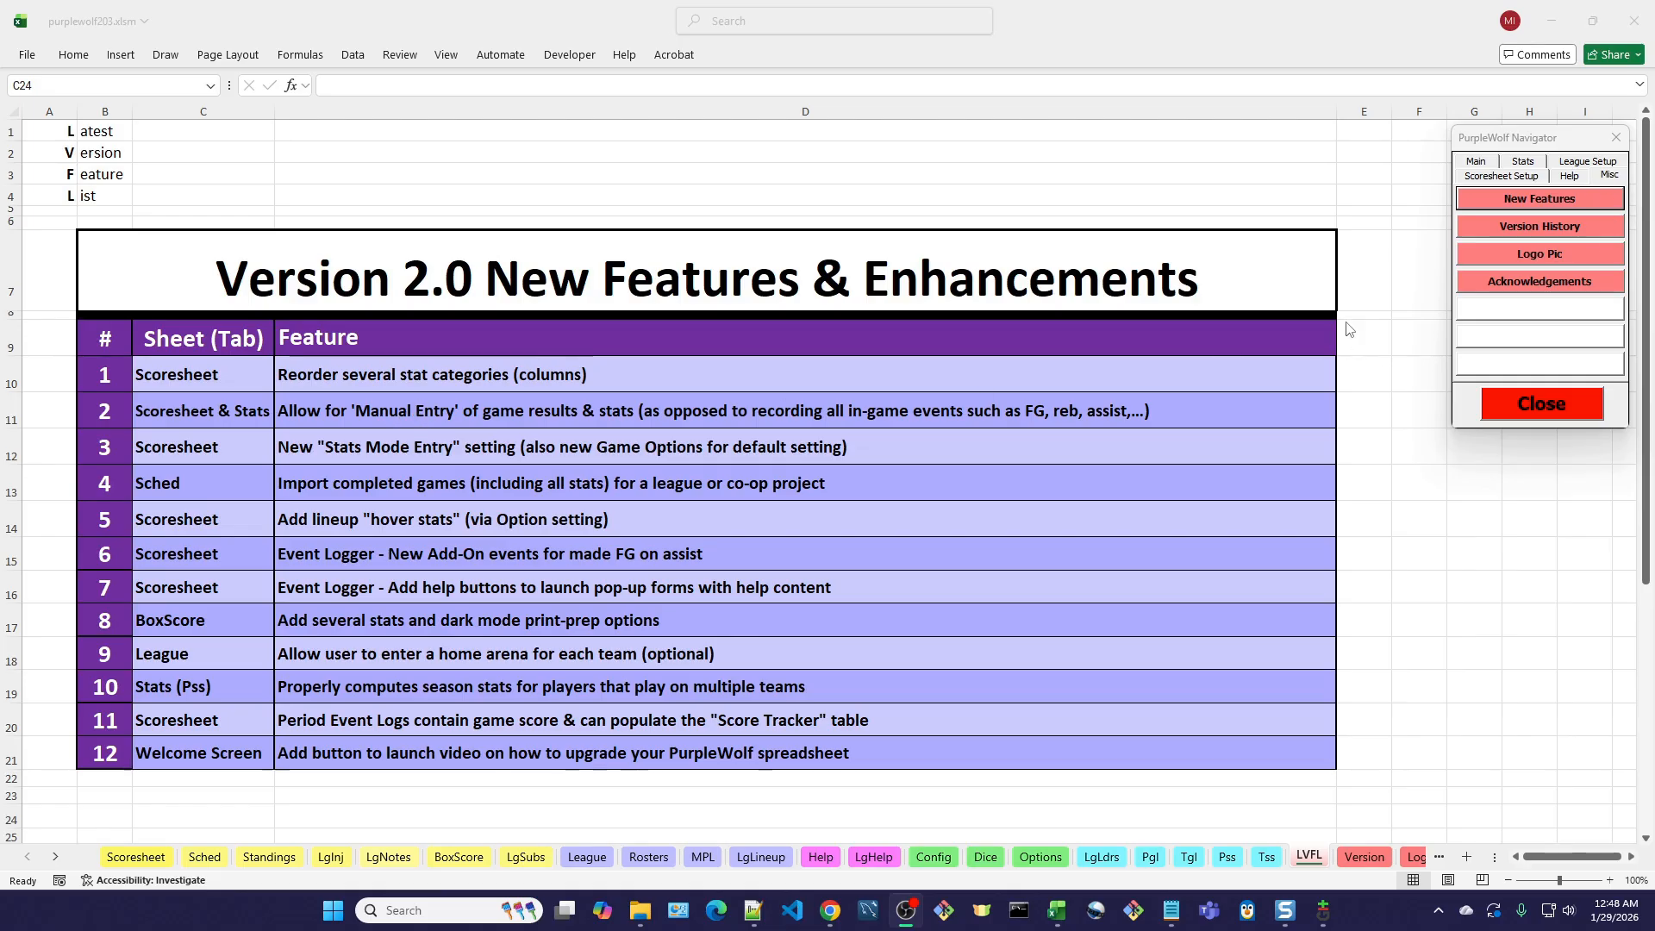
# Open the Scoresheet from the PurpleWolf Navigator to check its Stat Entry Mode, and go to the game Options sheet.
pyautogui.click(1477, 164)
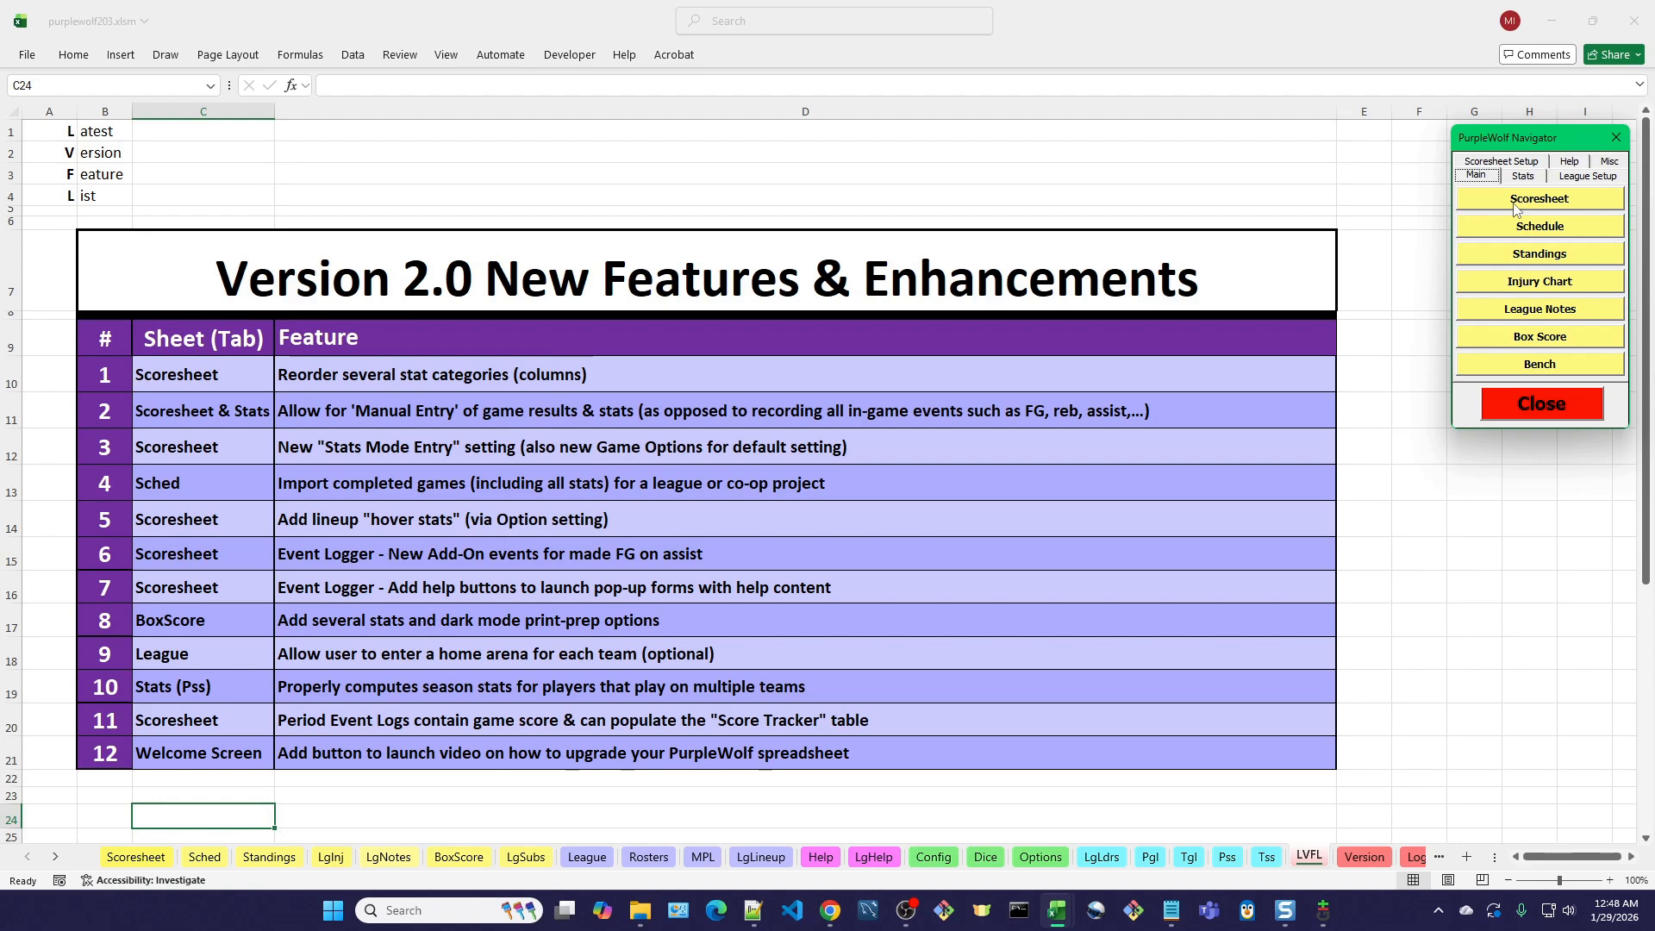
pyautogui.click(1518, 205)
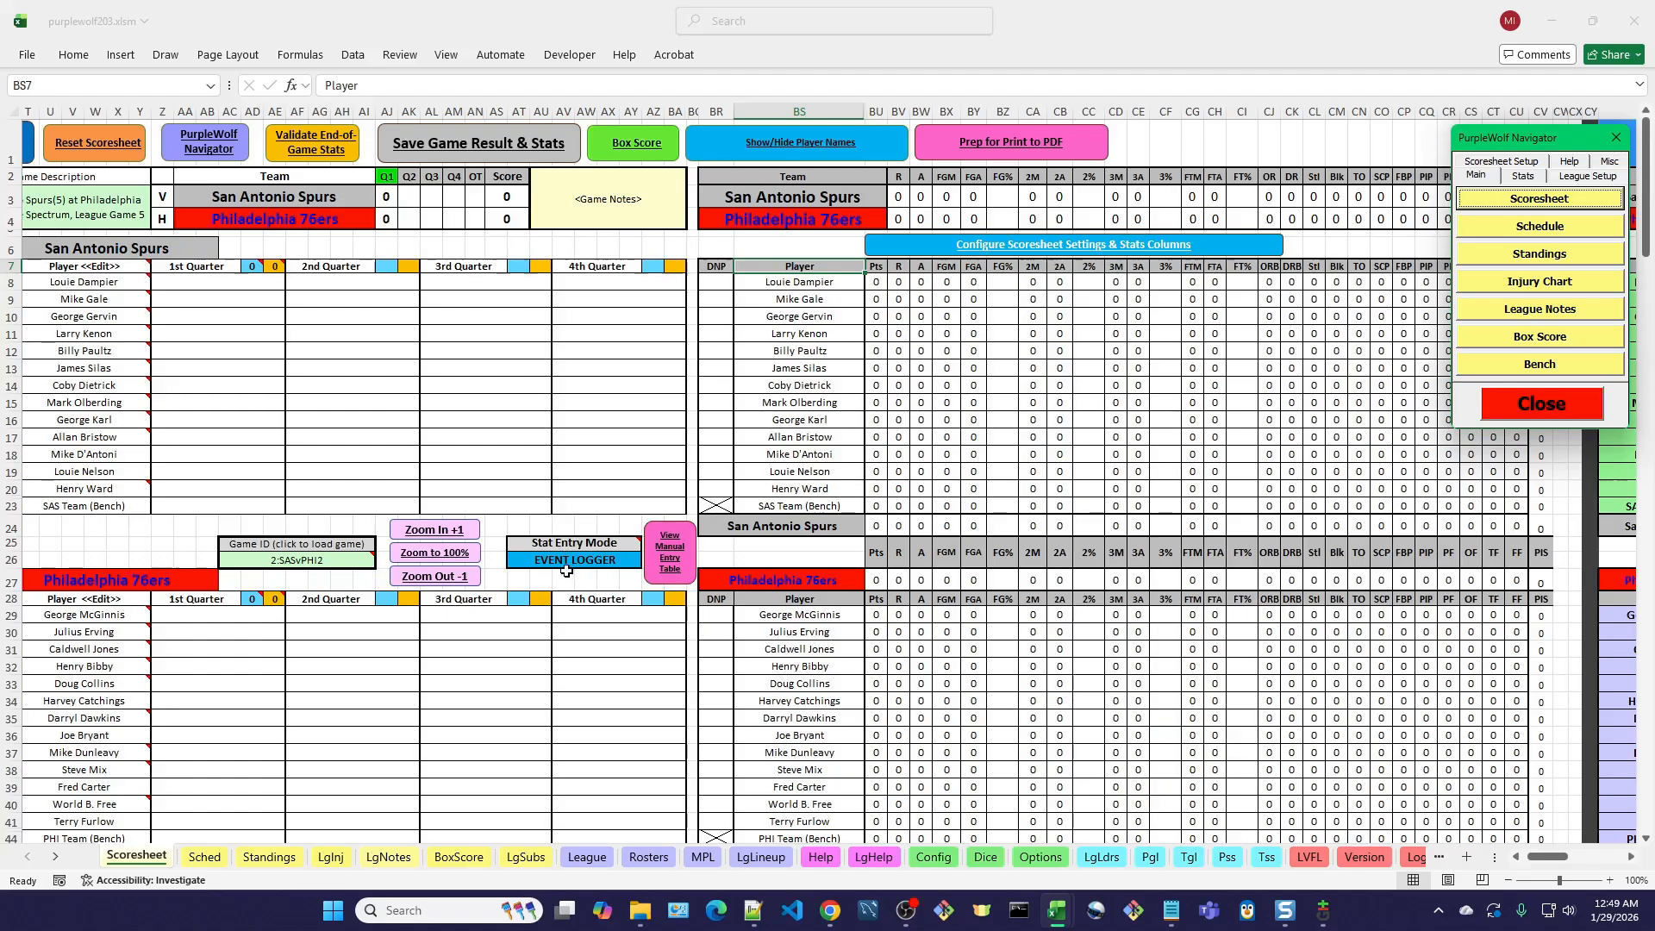
pyautogui.click(1048, 861)
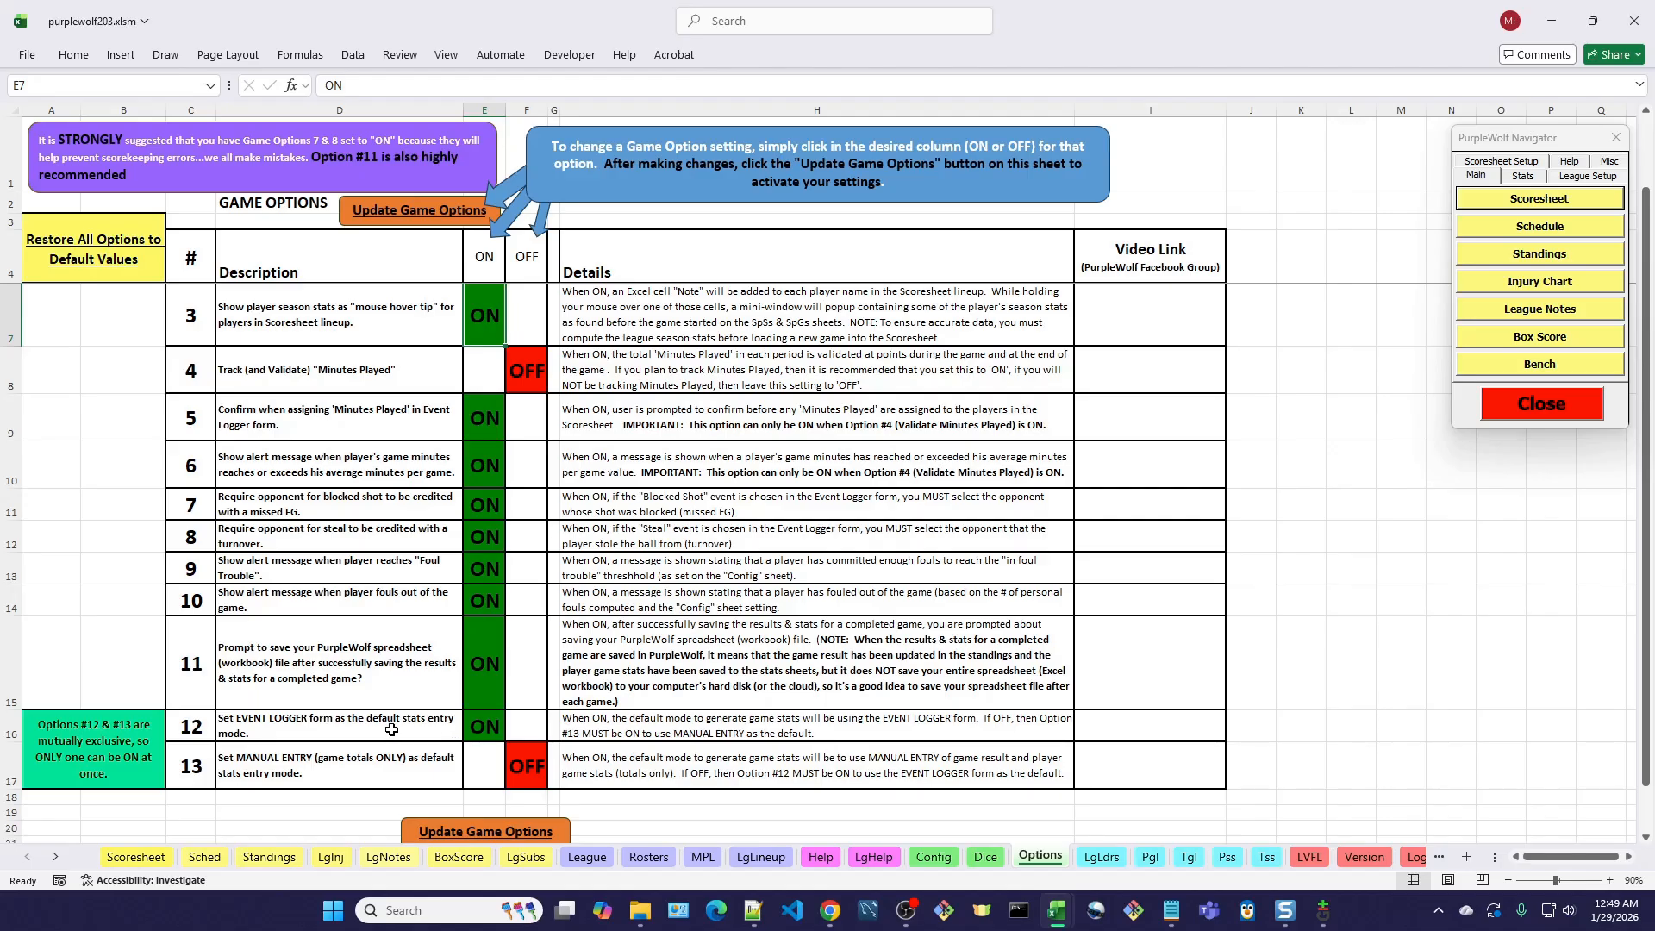
# Set game option 13 (MANUAL ENTRY as default) to ON, and switch option 12 (EVENT LOGGER as default) back to ON.
pyautogui.click(485, 770)
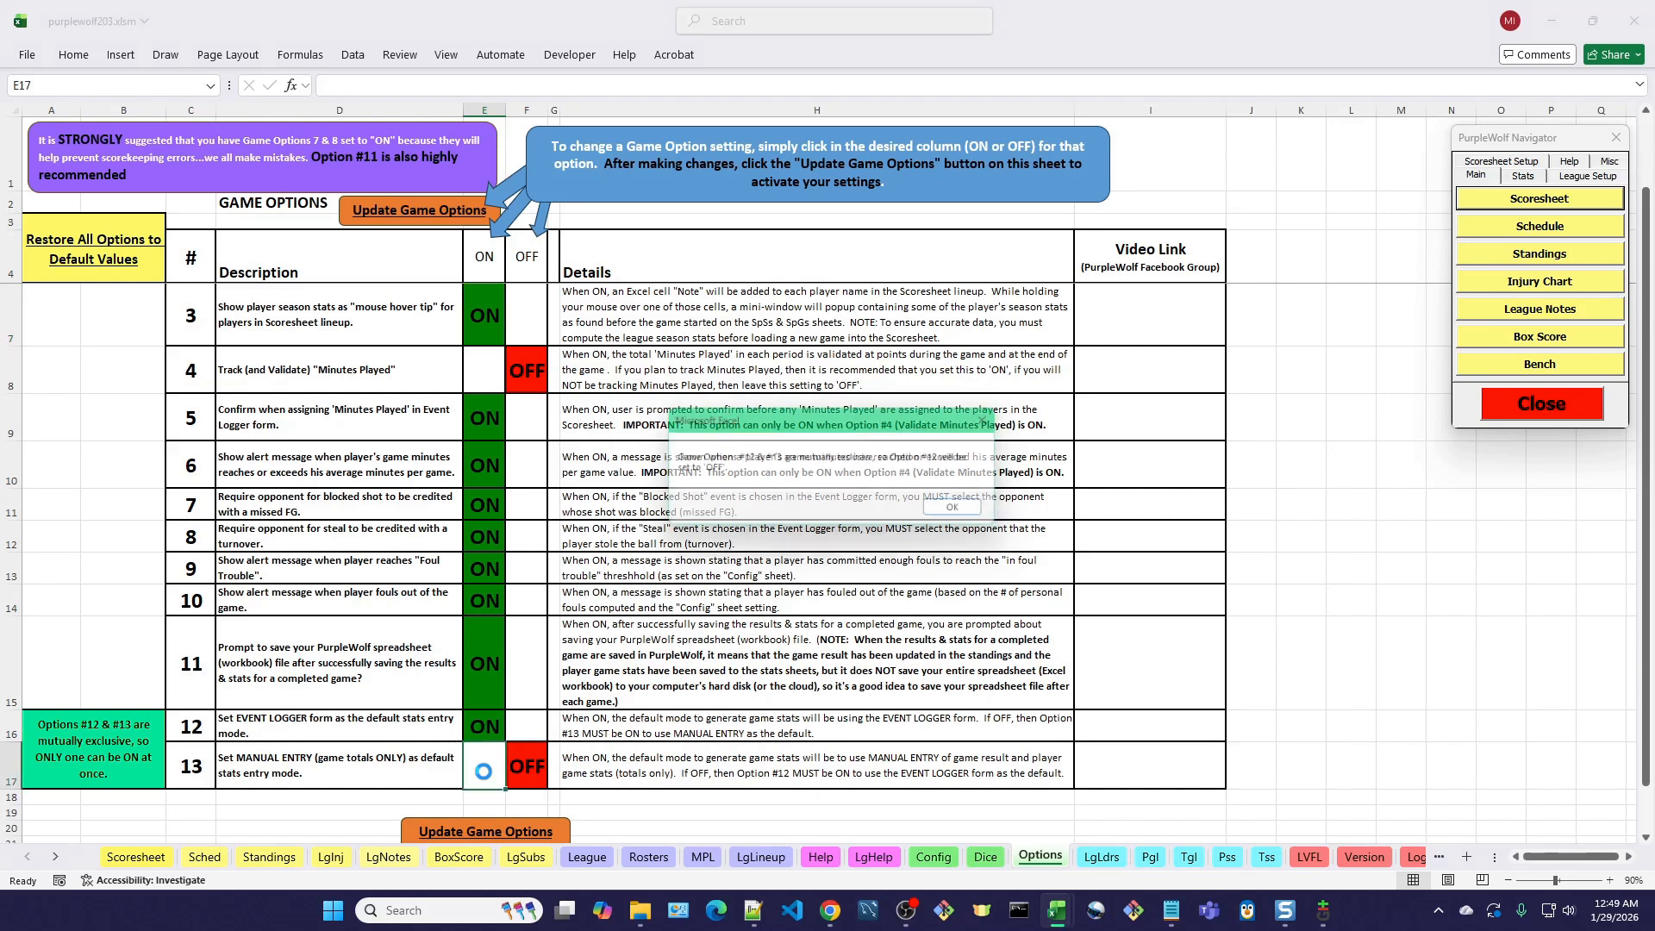
pyautogui.click(970, 514)
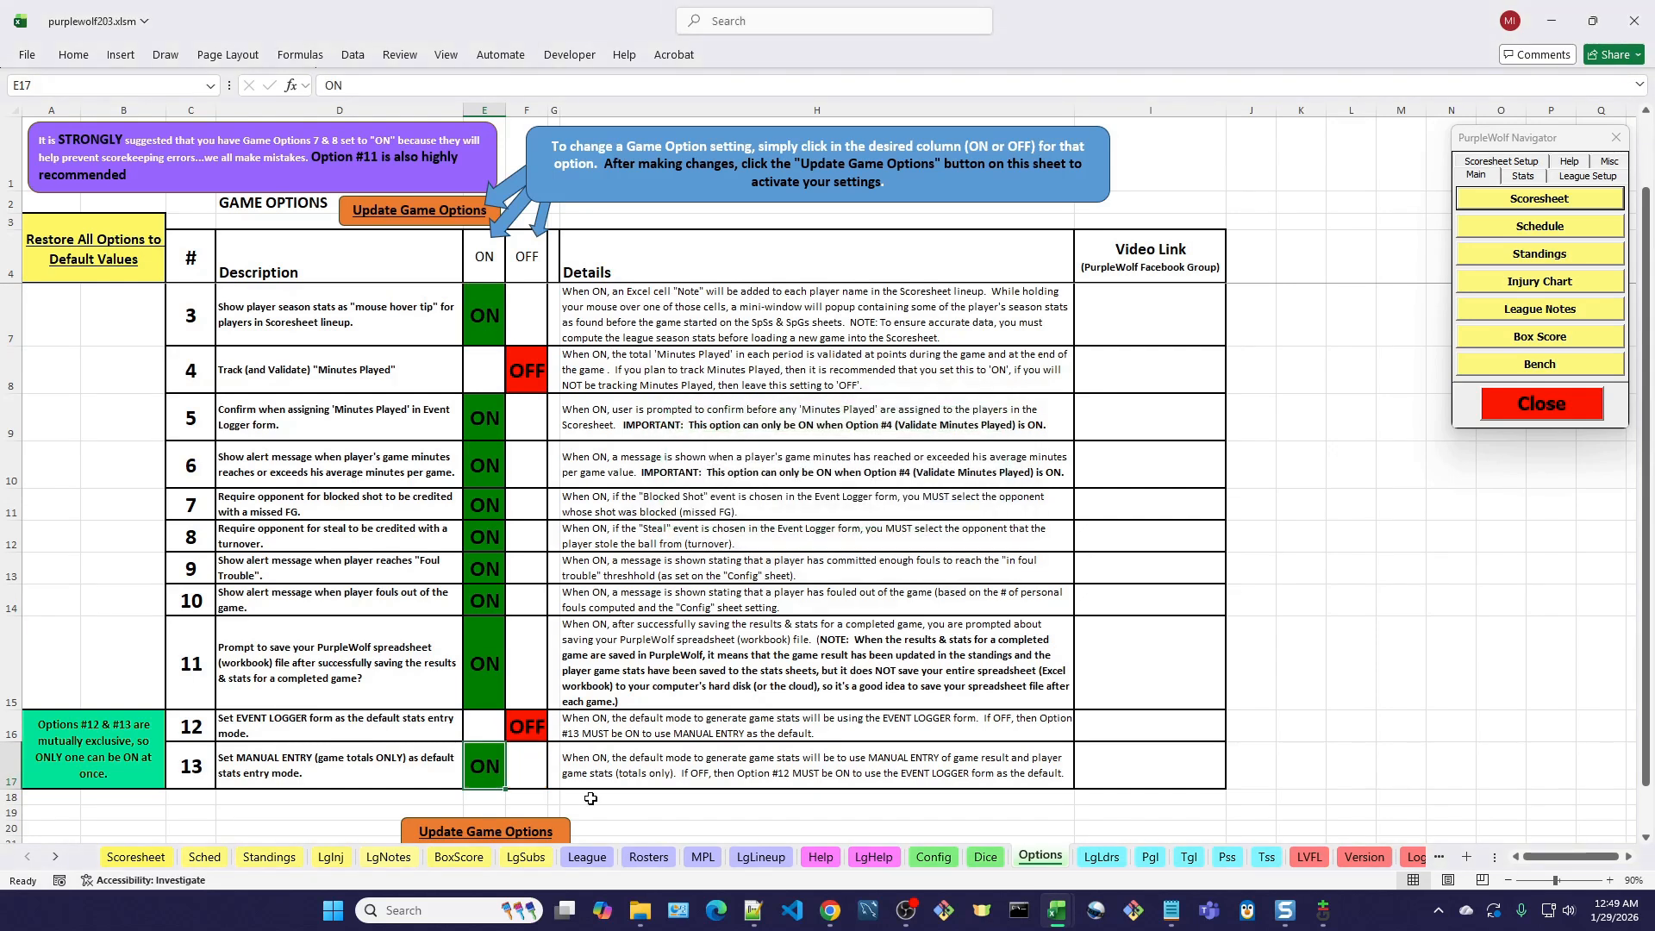
pyautogui.click(485, 726)
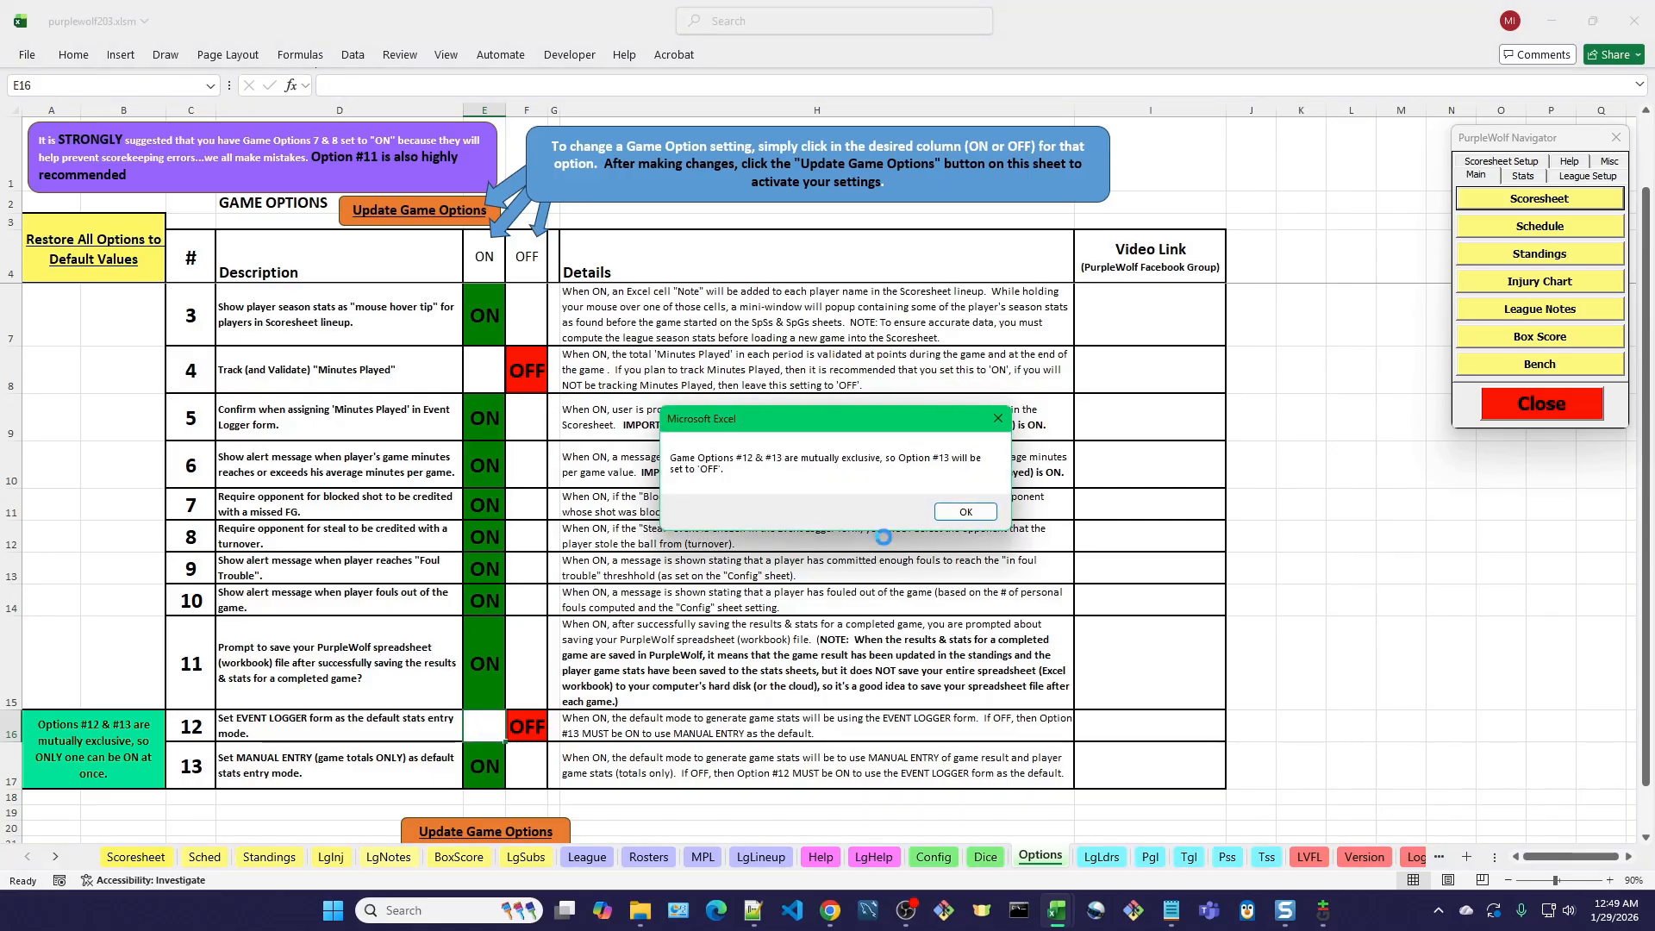
pyautogui.click(964, 512)
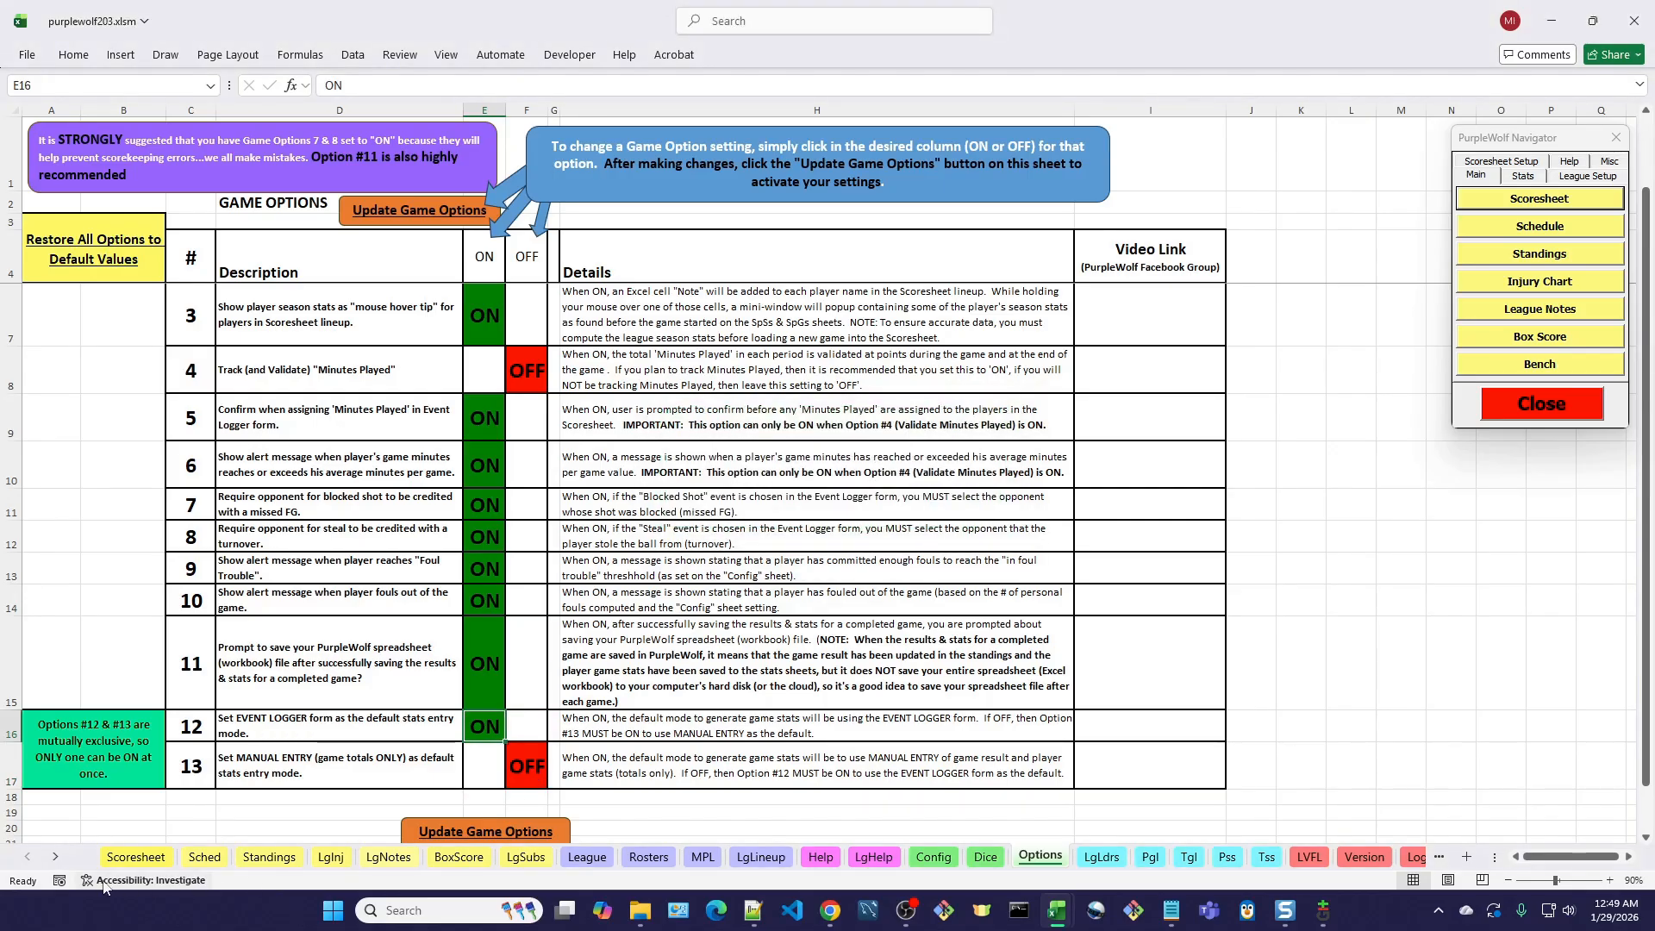
# Return to the Scoresheet, open the Event Logger form to view its event choices, and close it.
pyautogui.click(136, 857)
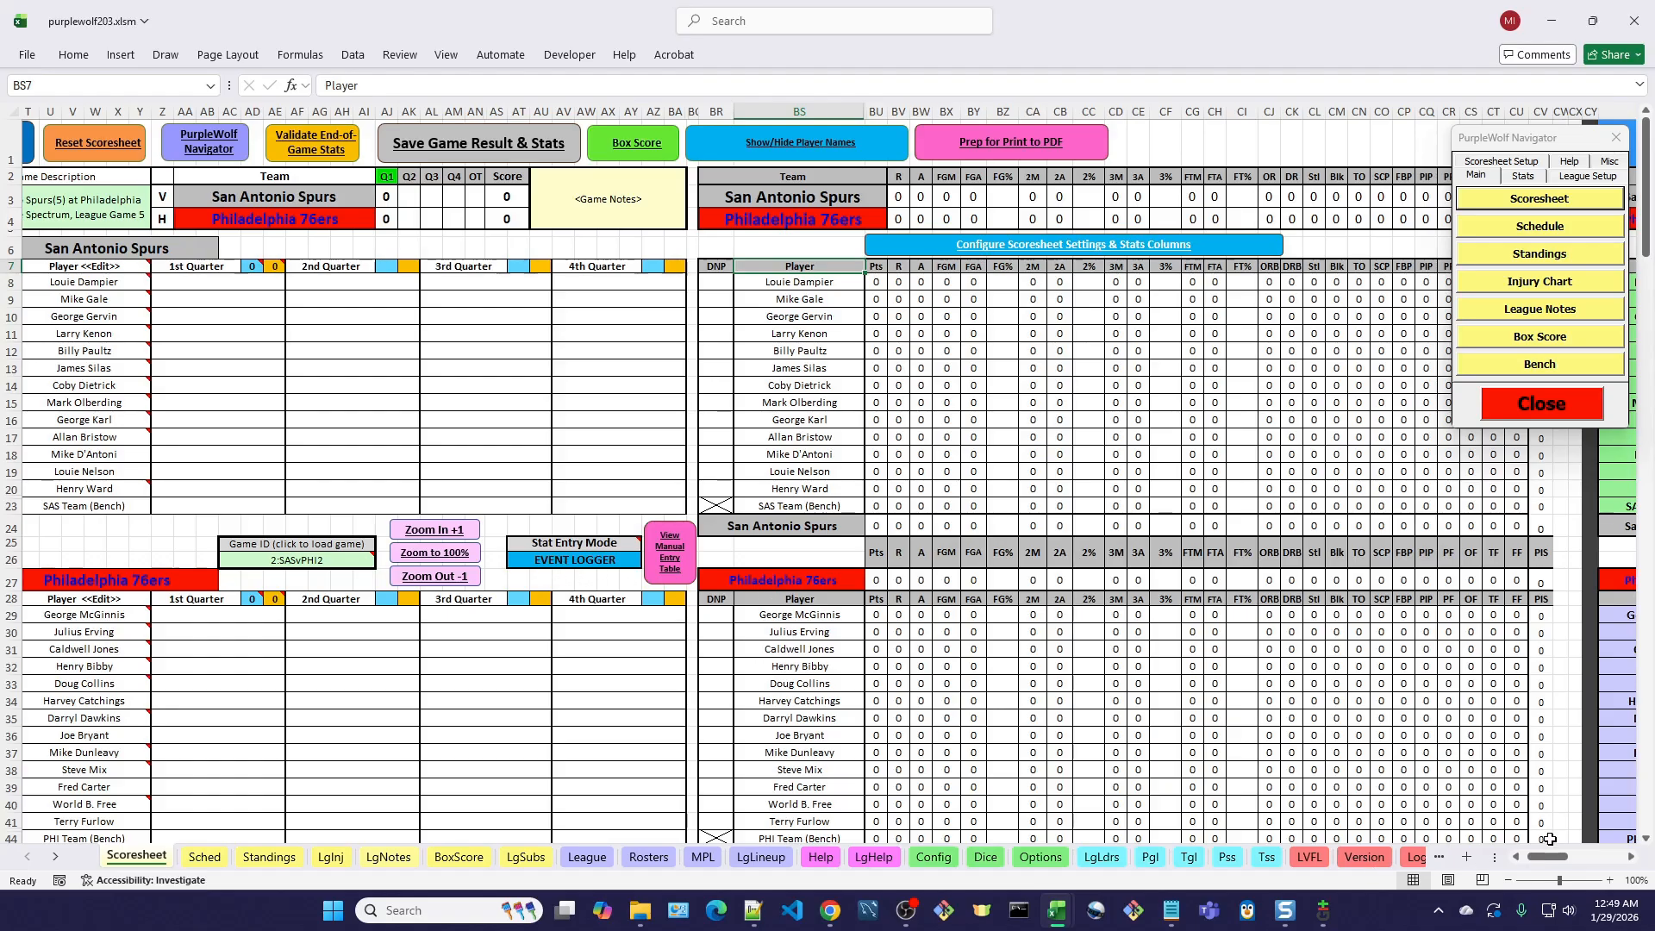
pyautogui.moveTo(1559, 858); pyautogui.dragTo(1552, 858)
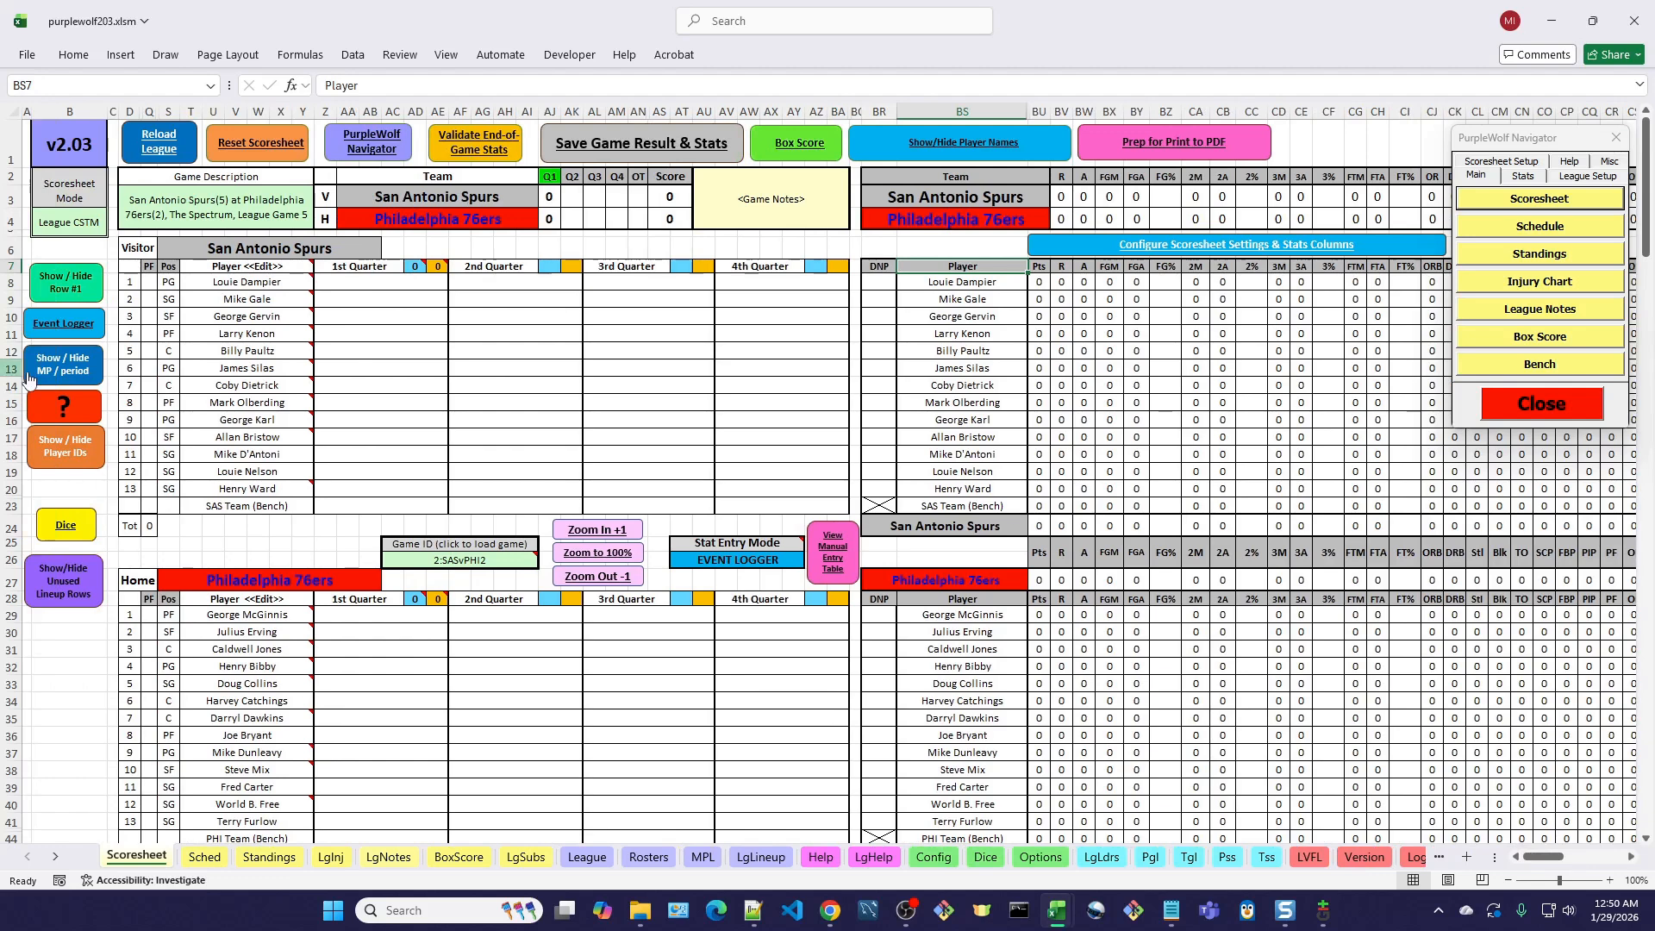
pyautogui.click(76, 331)
pyautogui.moveTo(694, 287); pyautogui.dragTo(625, 281)
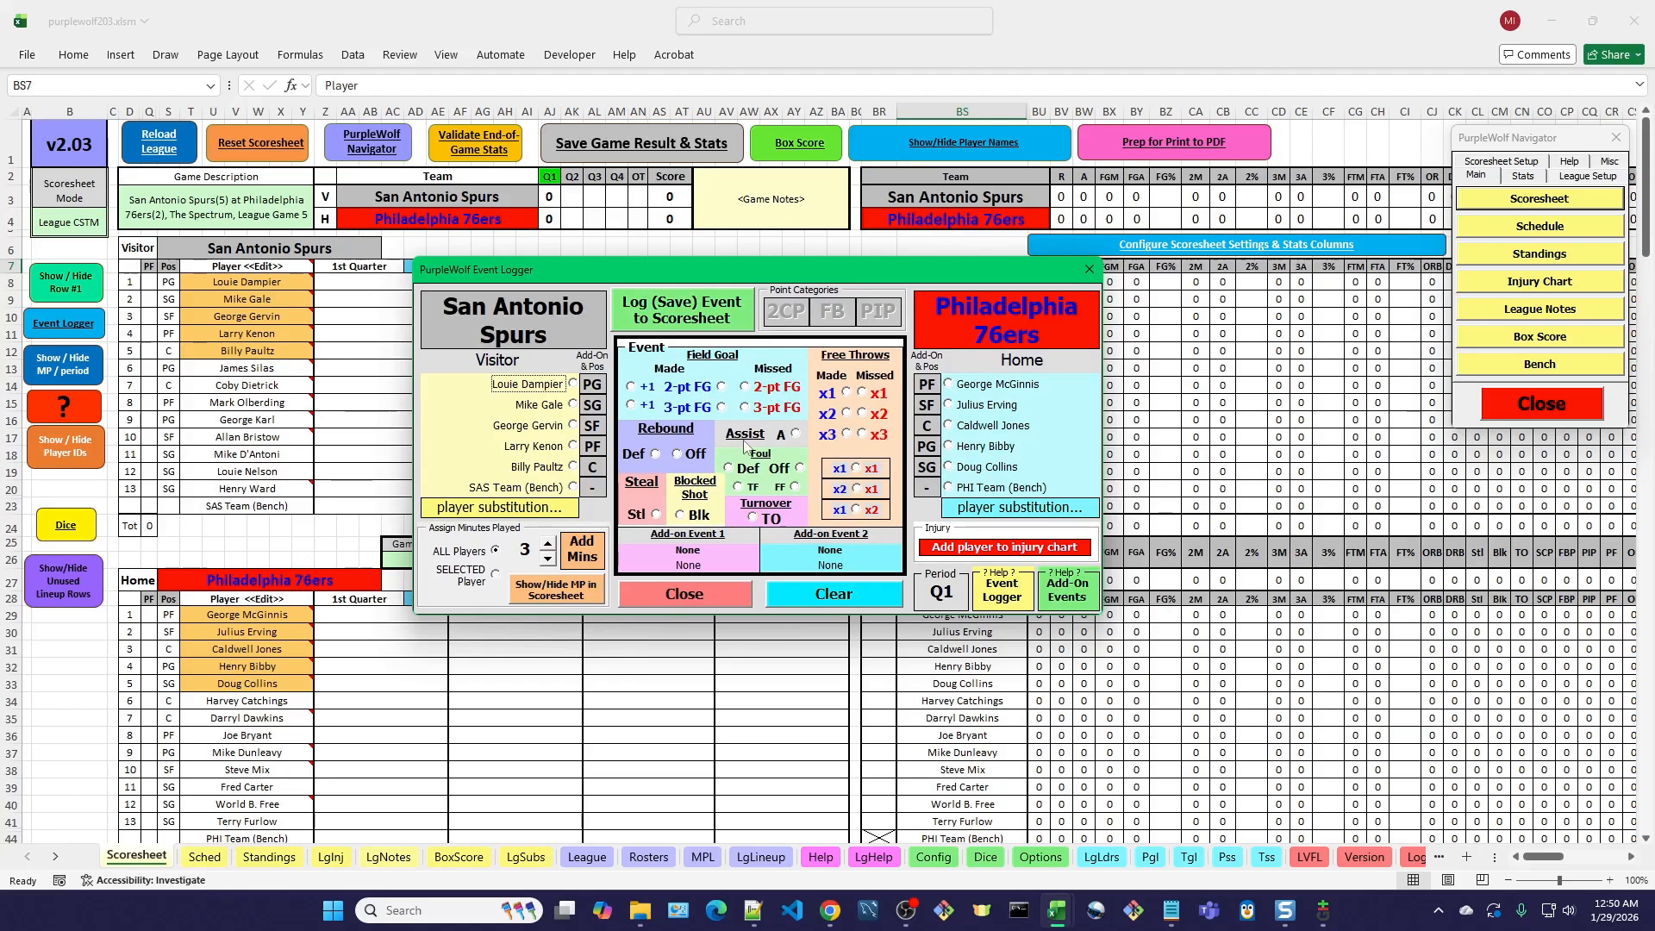
pyautogui.click(735, 595)
# Change the Scoresheet's Stat Entry Mode to Manual Entry and close the PurpleWolf Navigator.
pyautogui.moveTo(722, 545)
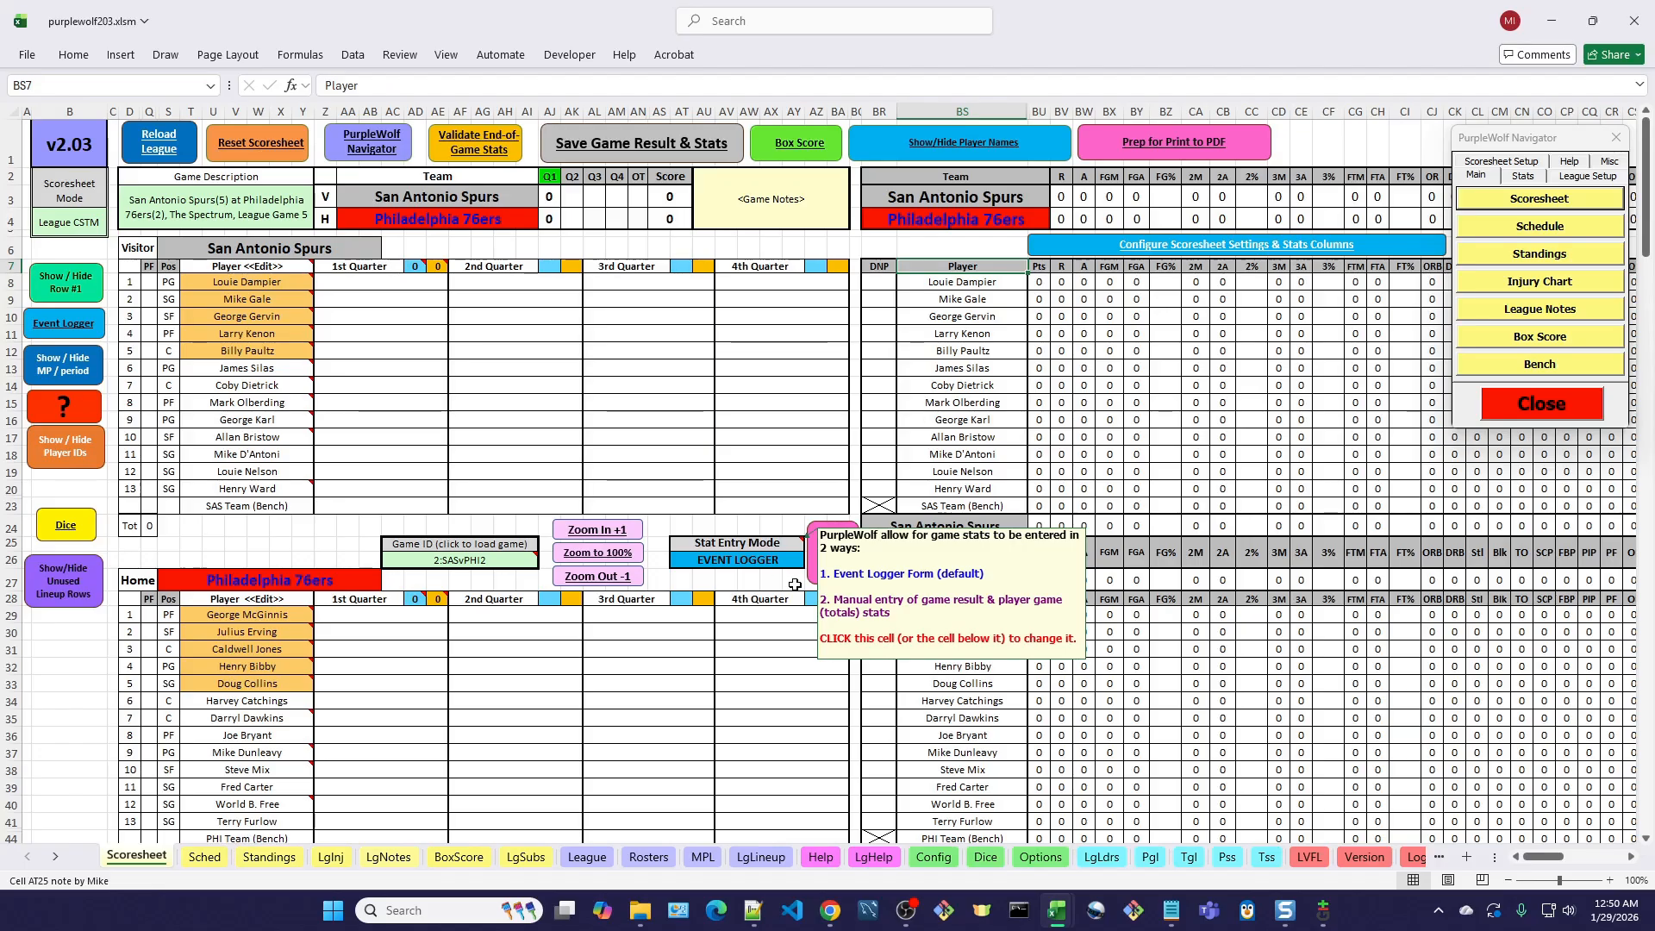
pyautogui.click(747, 551)
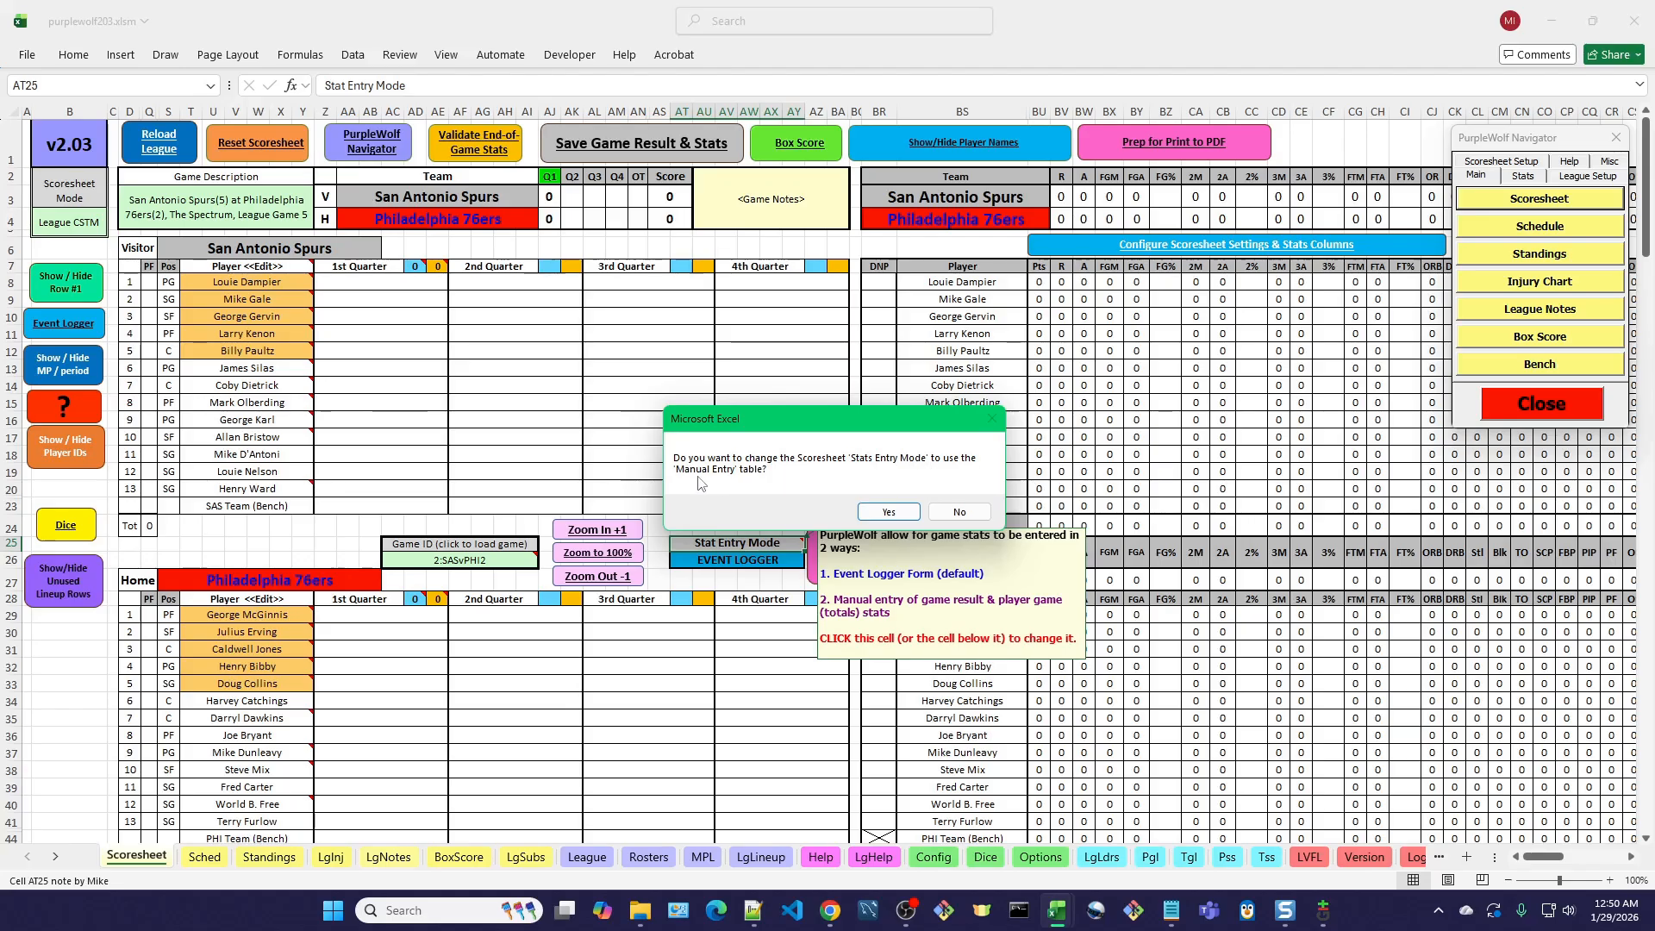
pyautogui.click(904, 514)
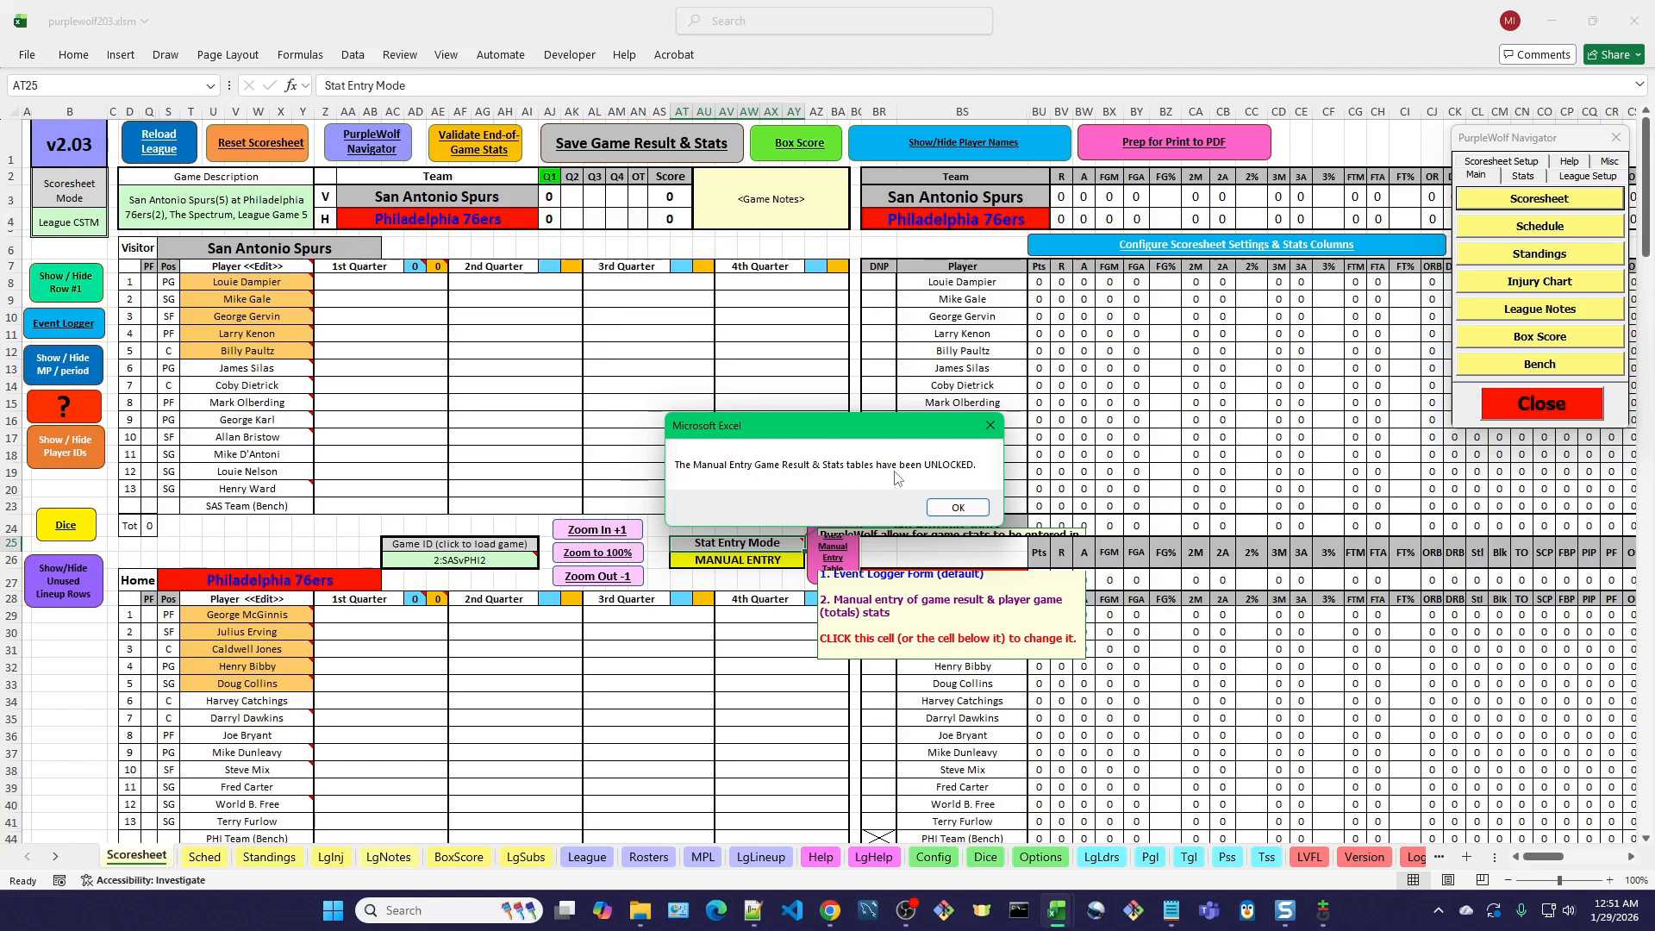
pyautogui.click(974, 514)
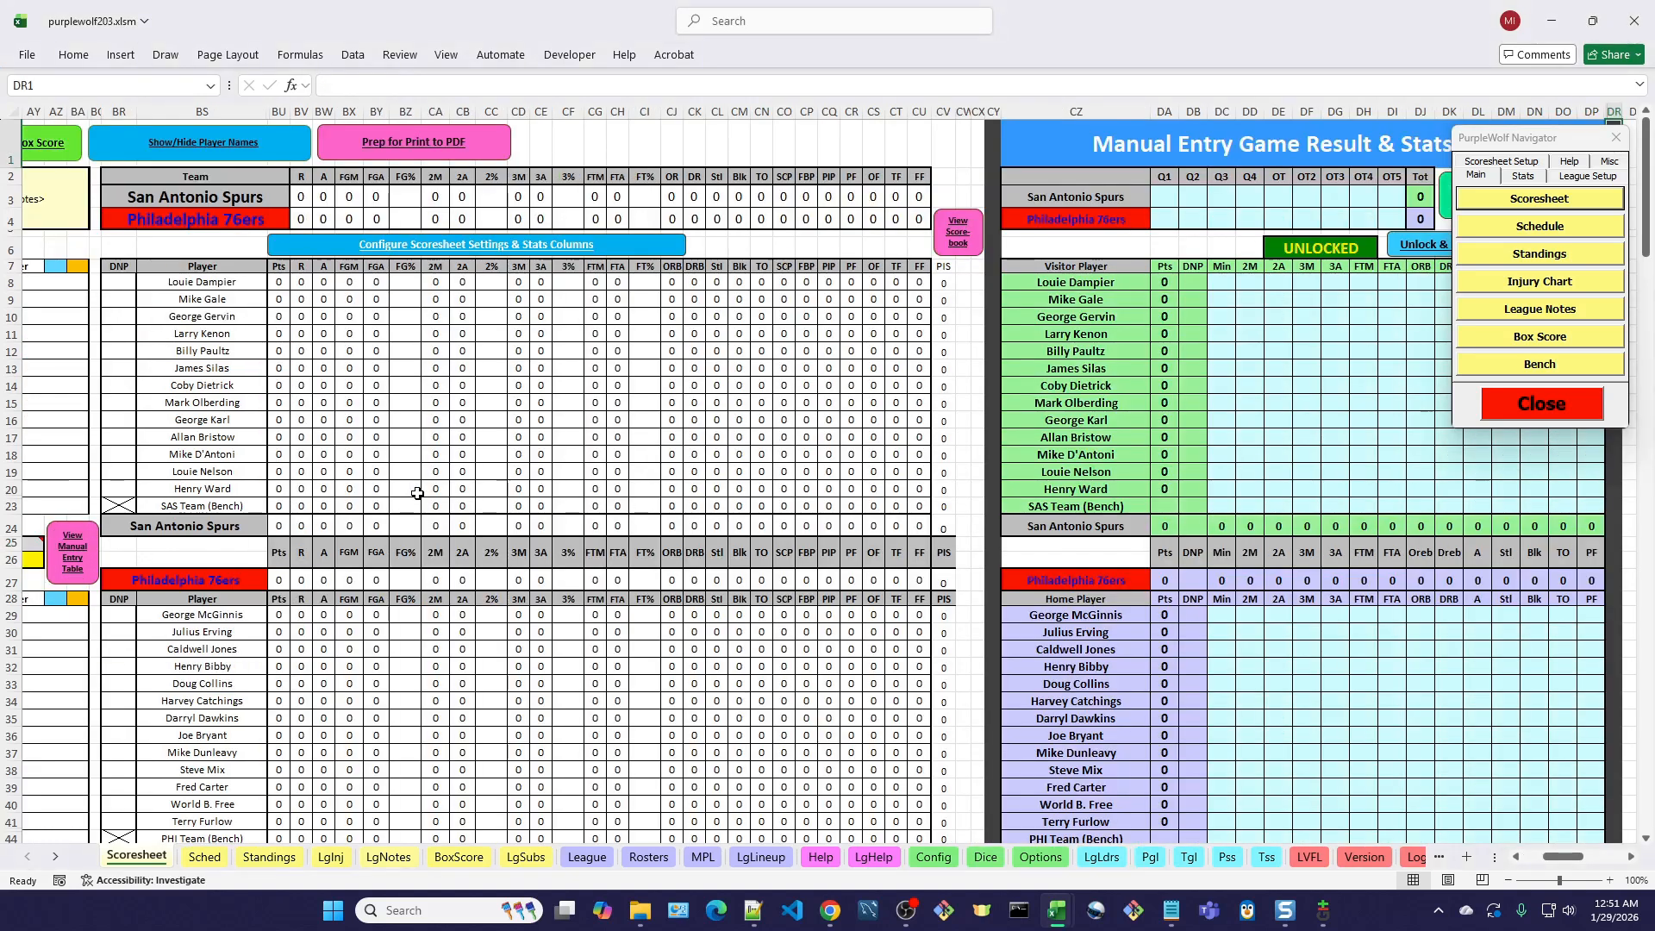
pyautogui.click(1552, 419)
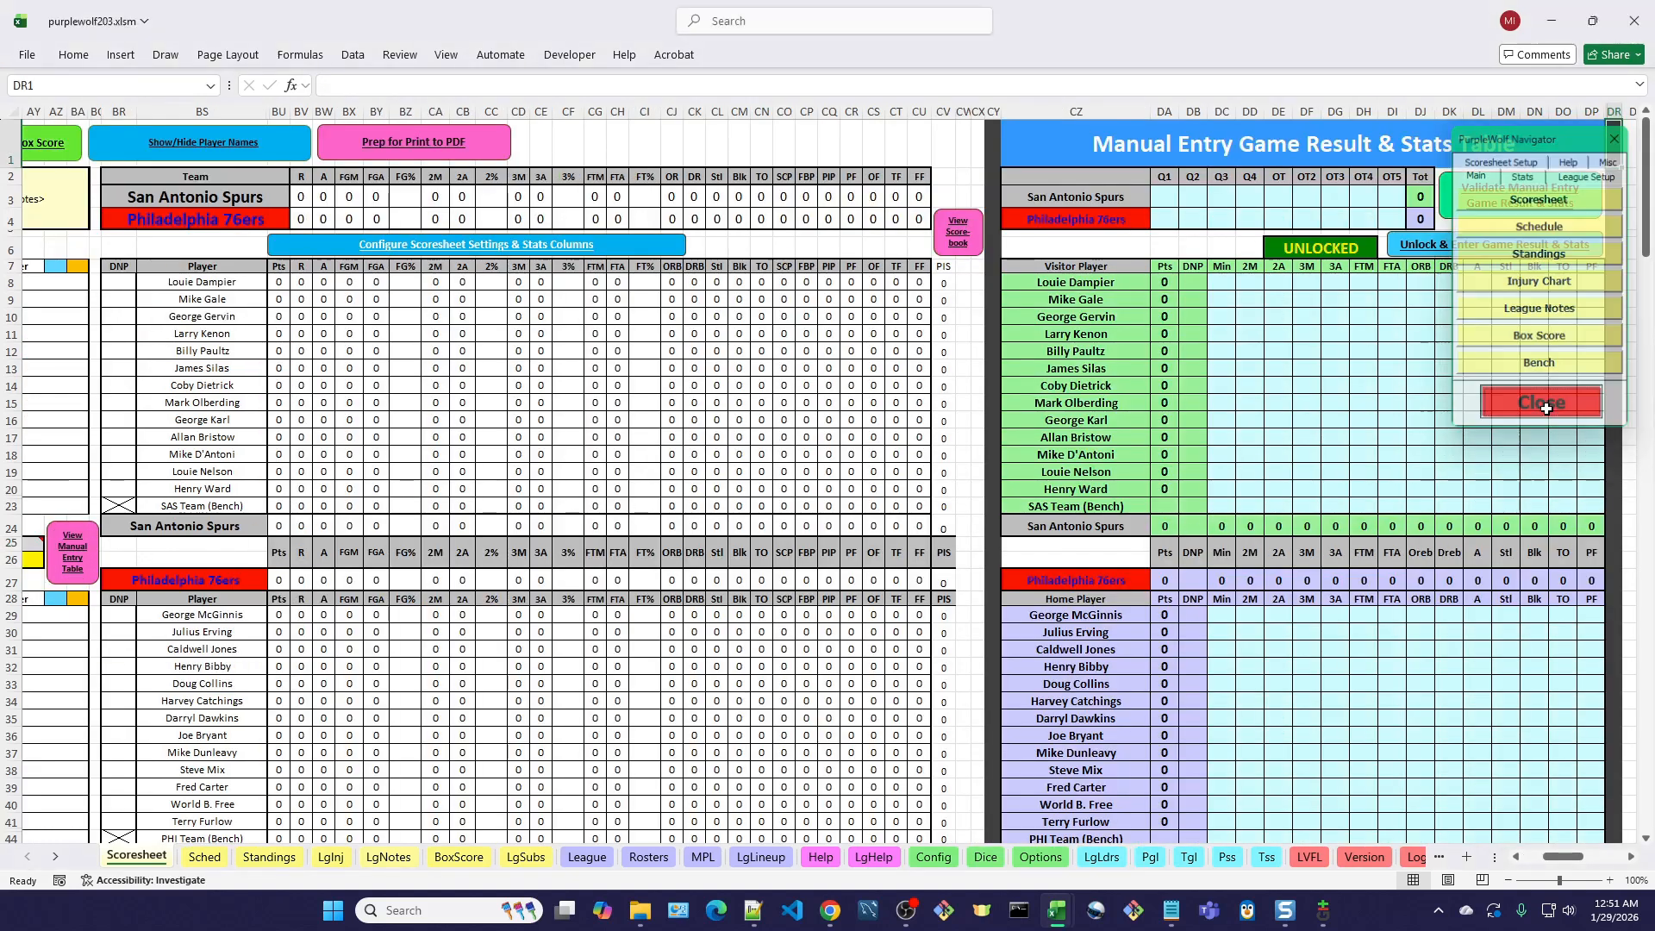
# Examine the overall Scoresheet layout, including where the Manual Entry Game Result & Stats Table sits relative to the scorebook.
pyautogui.click(1511, 882)
pyautogui.click(1511, 881)
pyautogui.click(1511, 881)
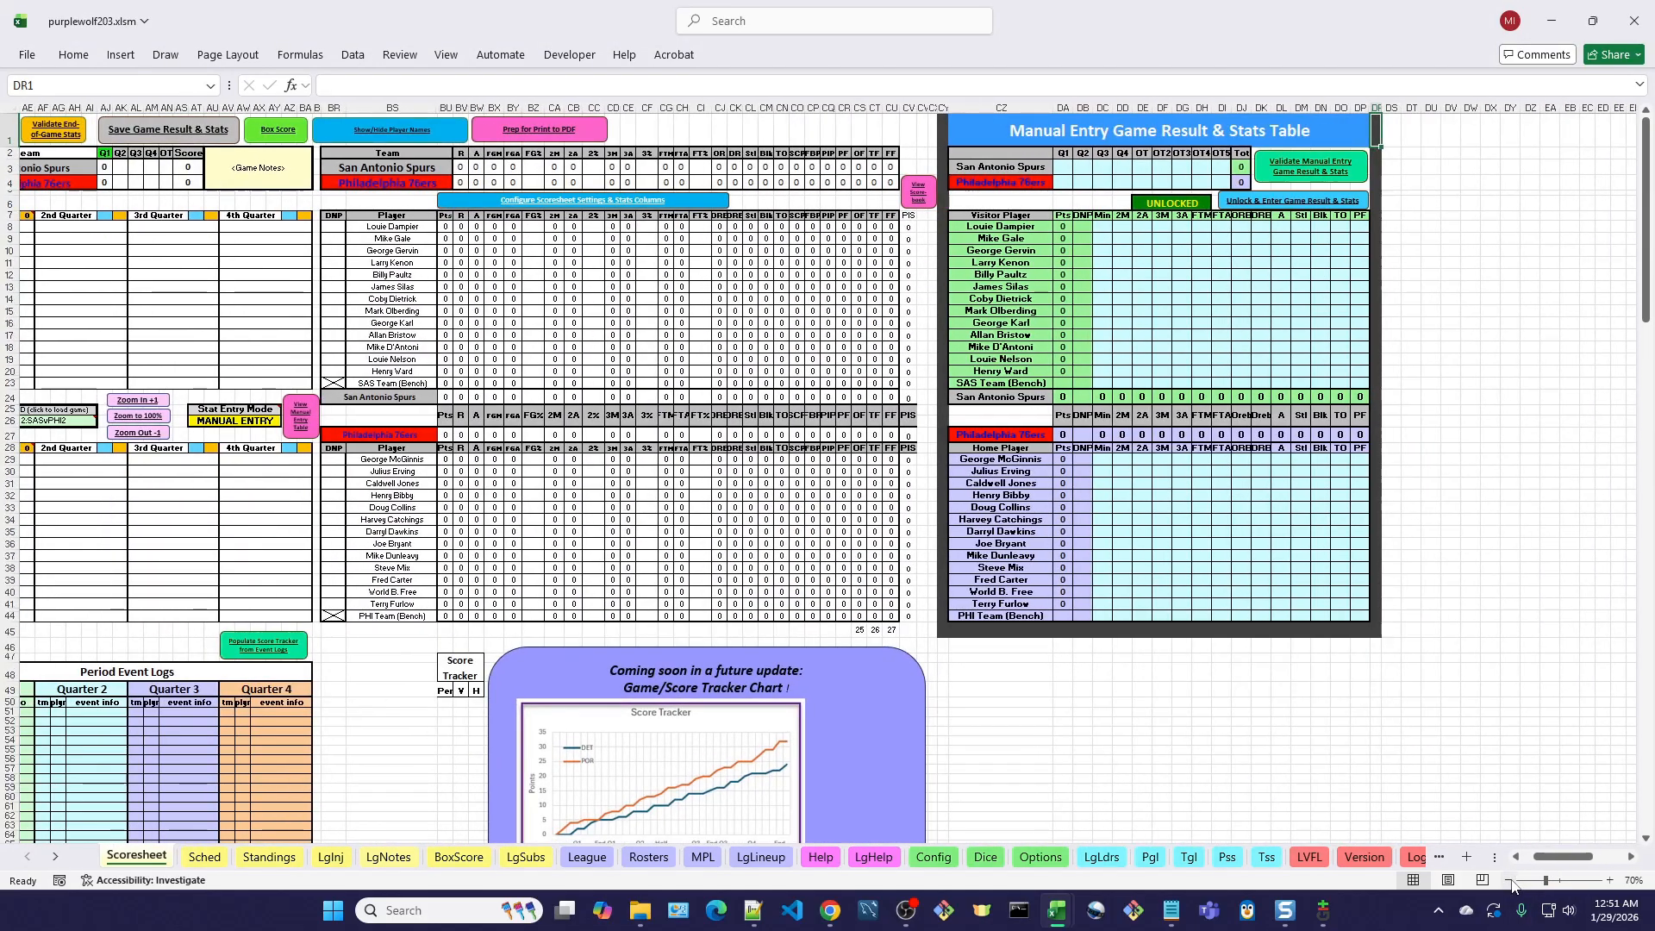
pyautogui.click(1511, 881)
pyautogui.moveTo(1600, 858); pyautogui.dragTo(1578, 862)
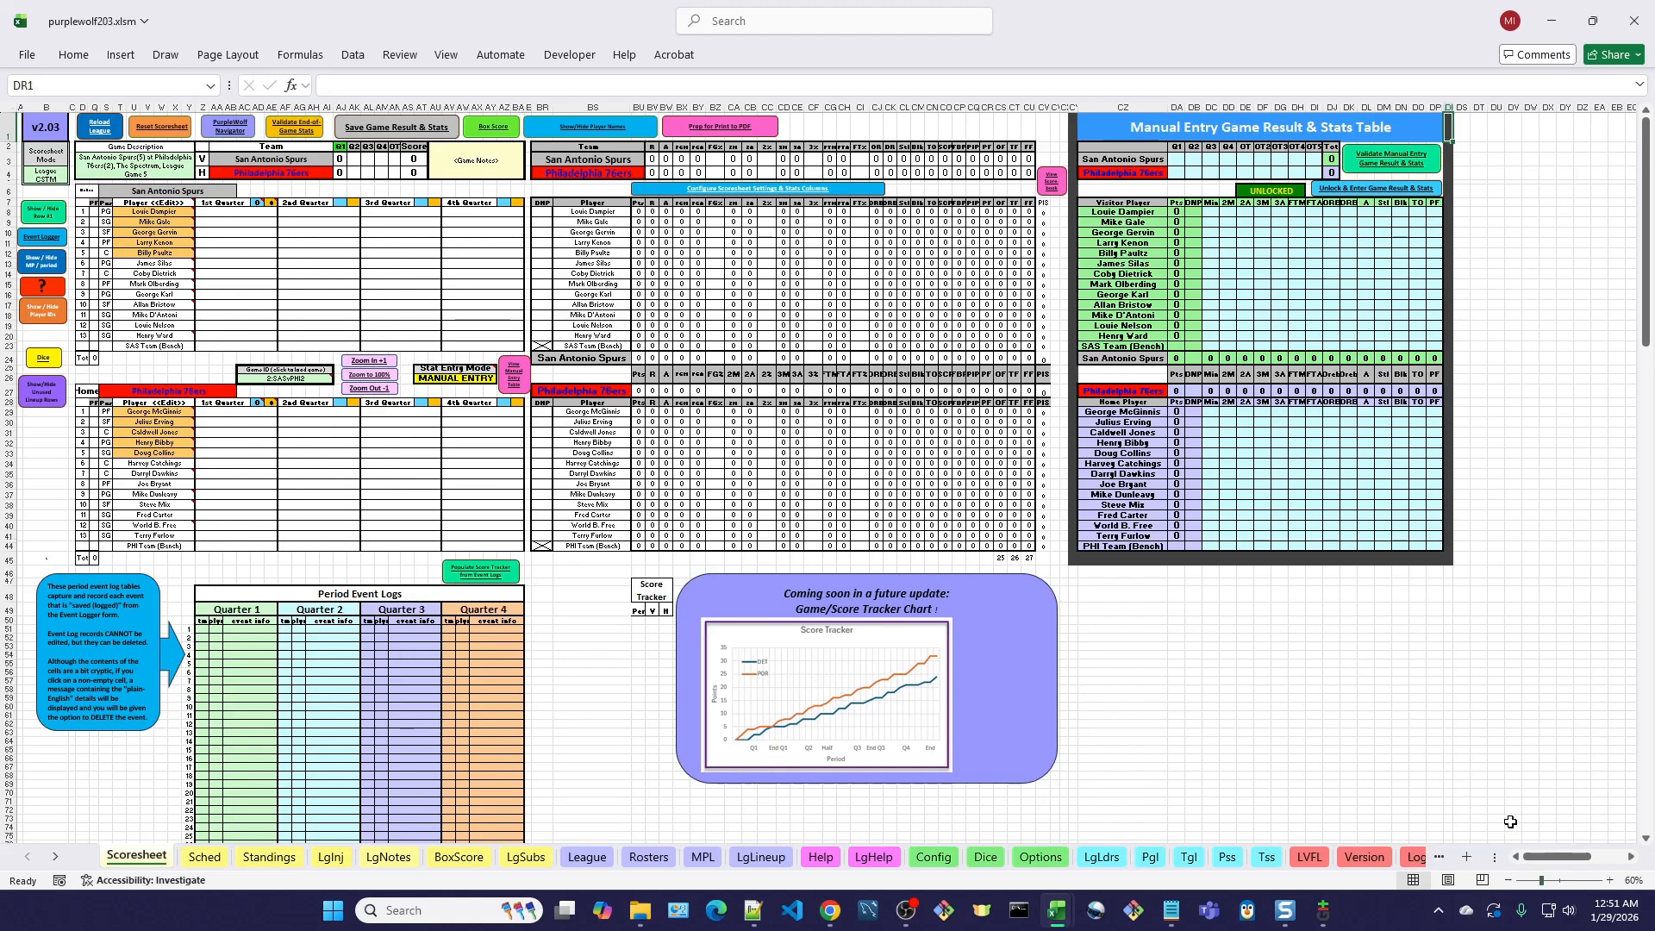
pyautogui.click(1612, 882)
pyautogui.click(1611, 881)
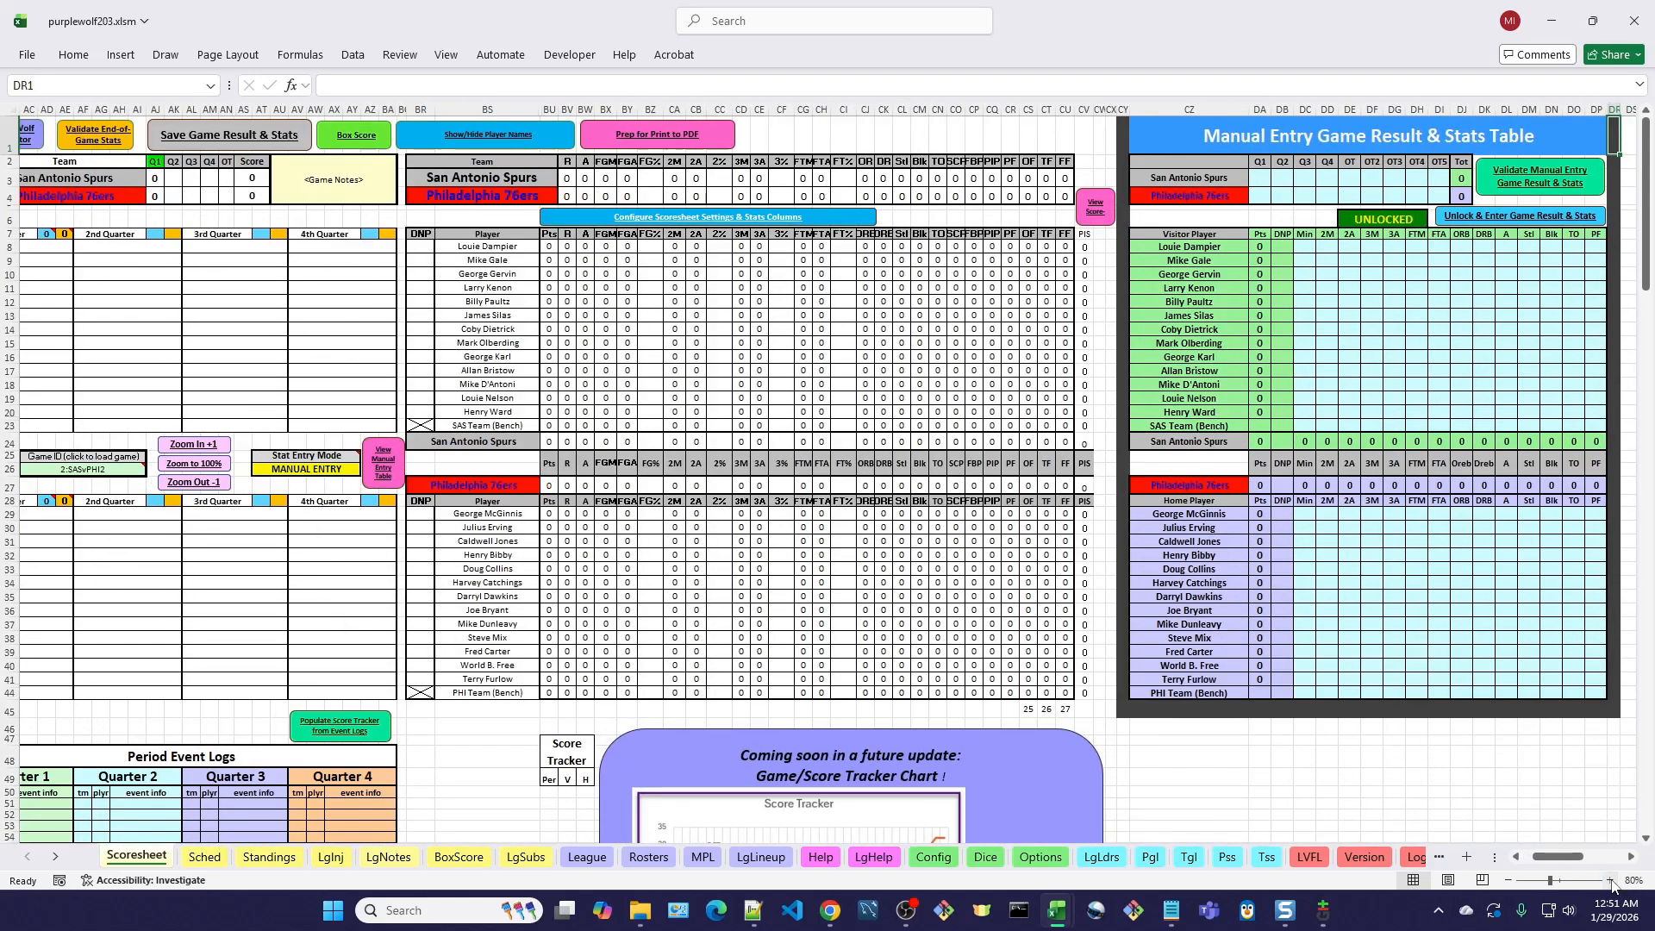
pyautogui.click(1611, 881)
pyautogui.click(1611, 881)
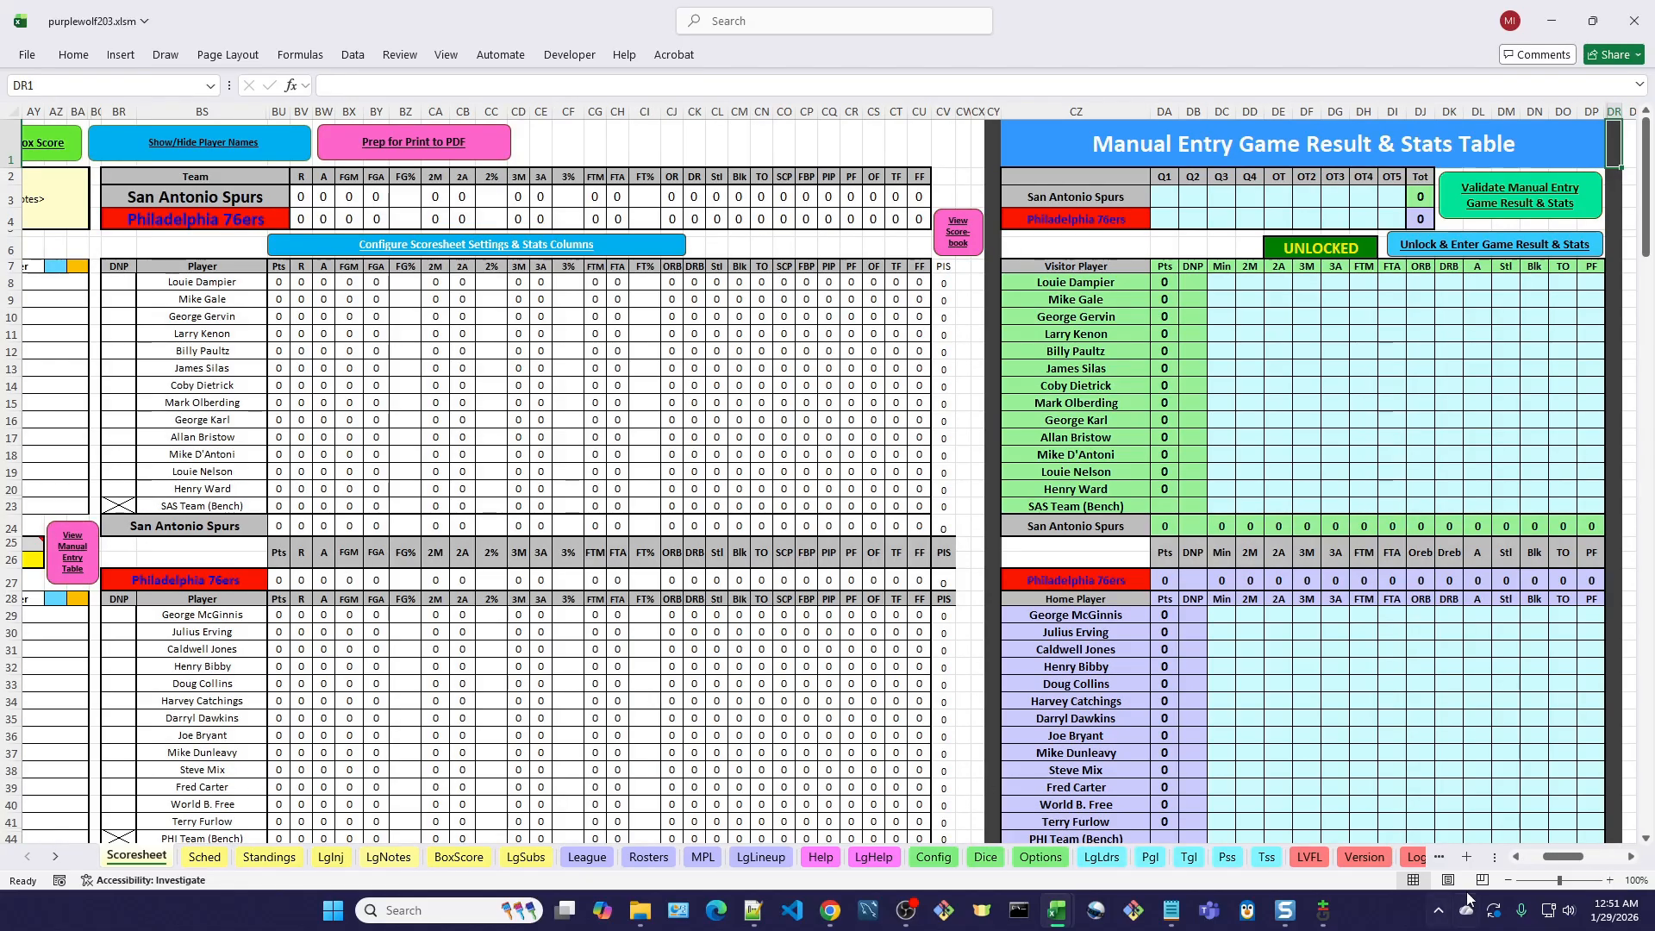
pyautogui.moveTo(1564, 863); pyautogui.dragTo(1556, 864)
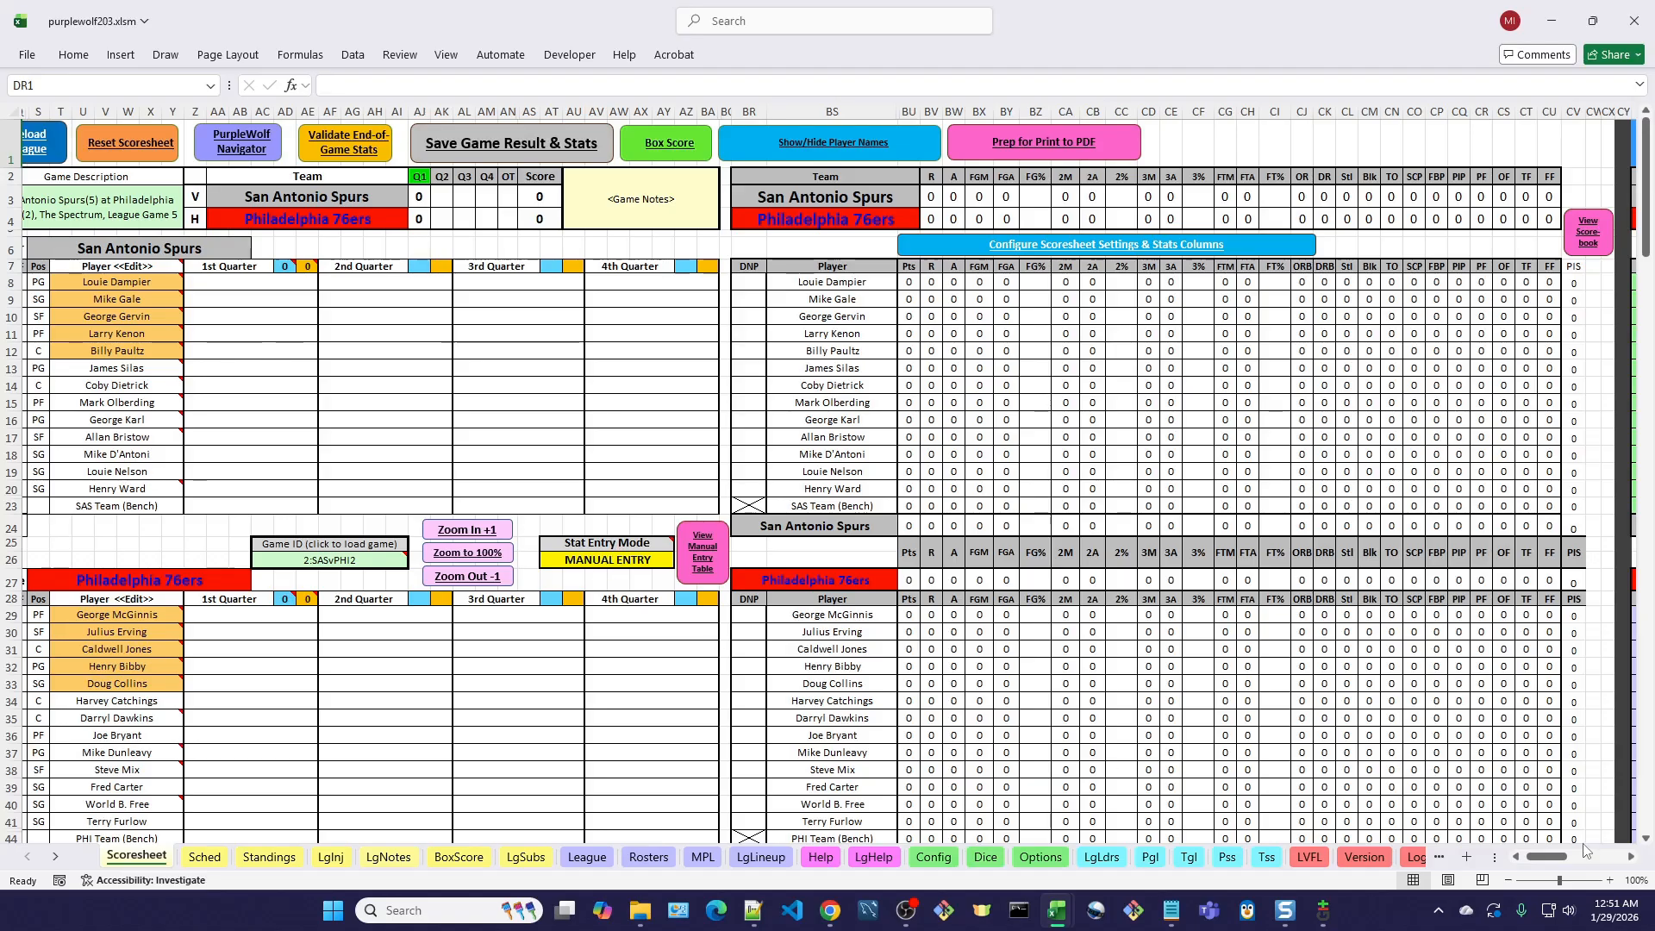
pyautogui.moveTo(1552, 861); pyautogui.dragTo(1547, 860)
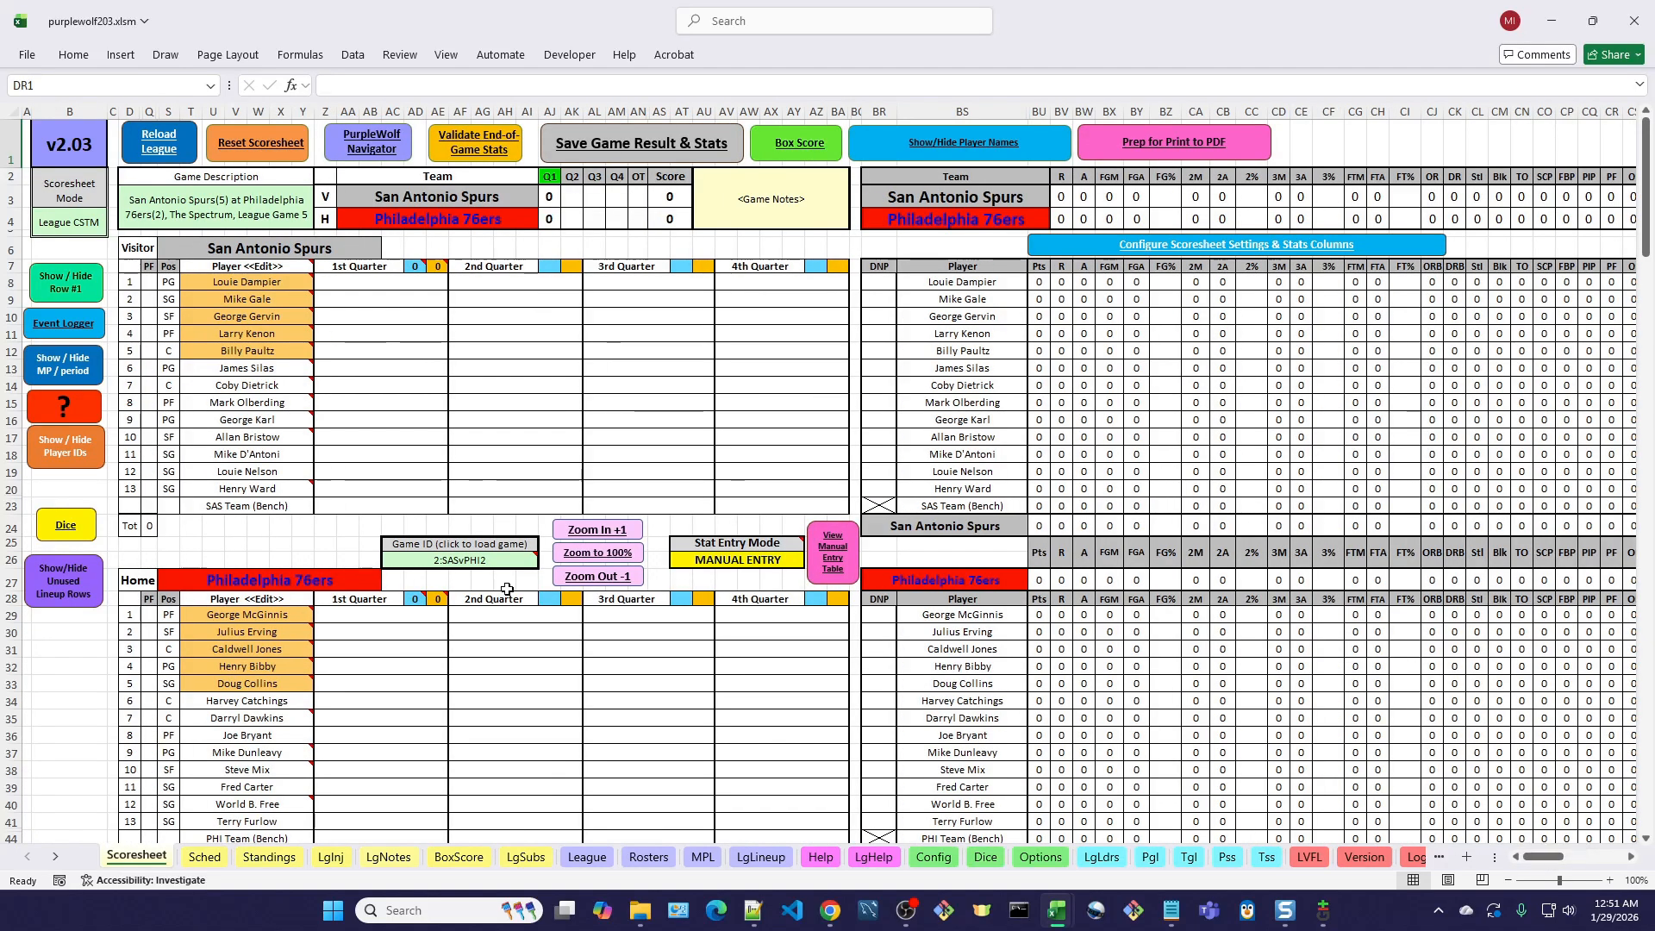
# Try to open the Event Logger form while the Scoresheet is in Manual Entry mode.
pyautogui.click(77, 328)
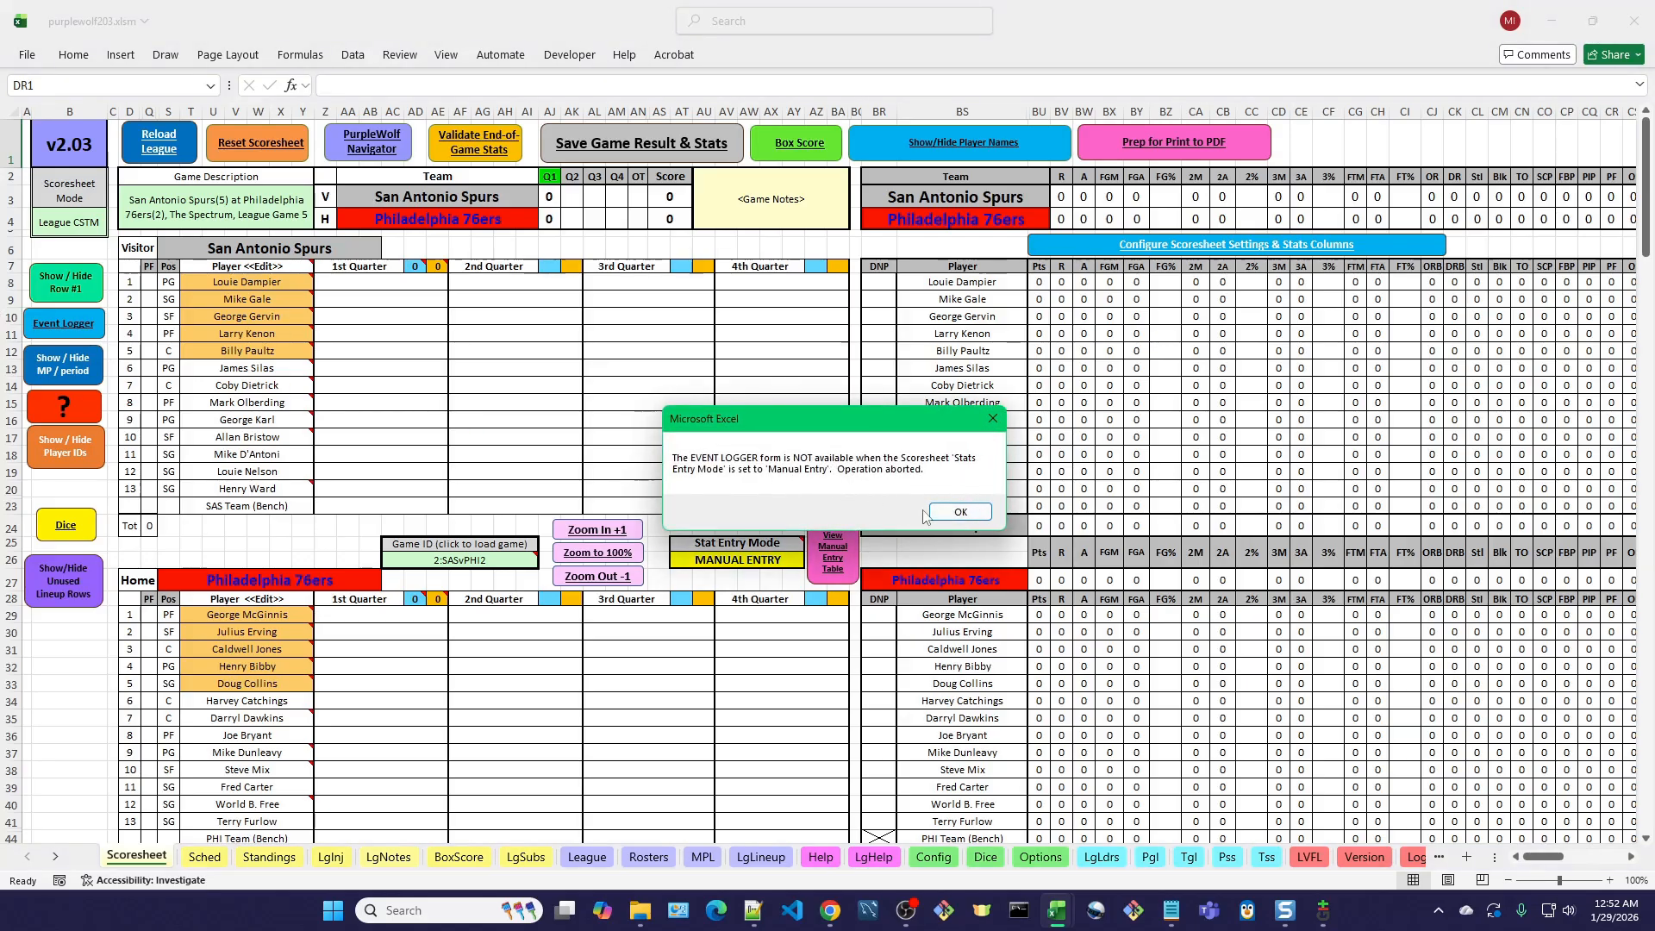
pyautogui.click(966, 514)
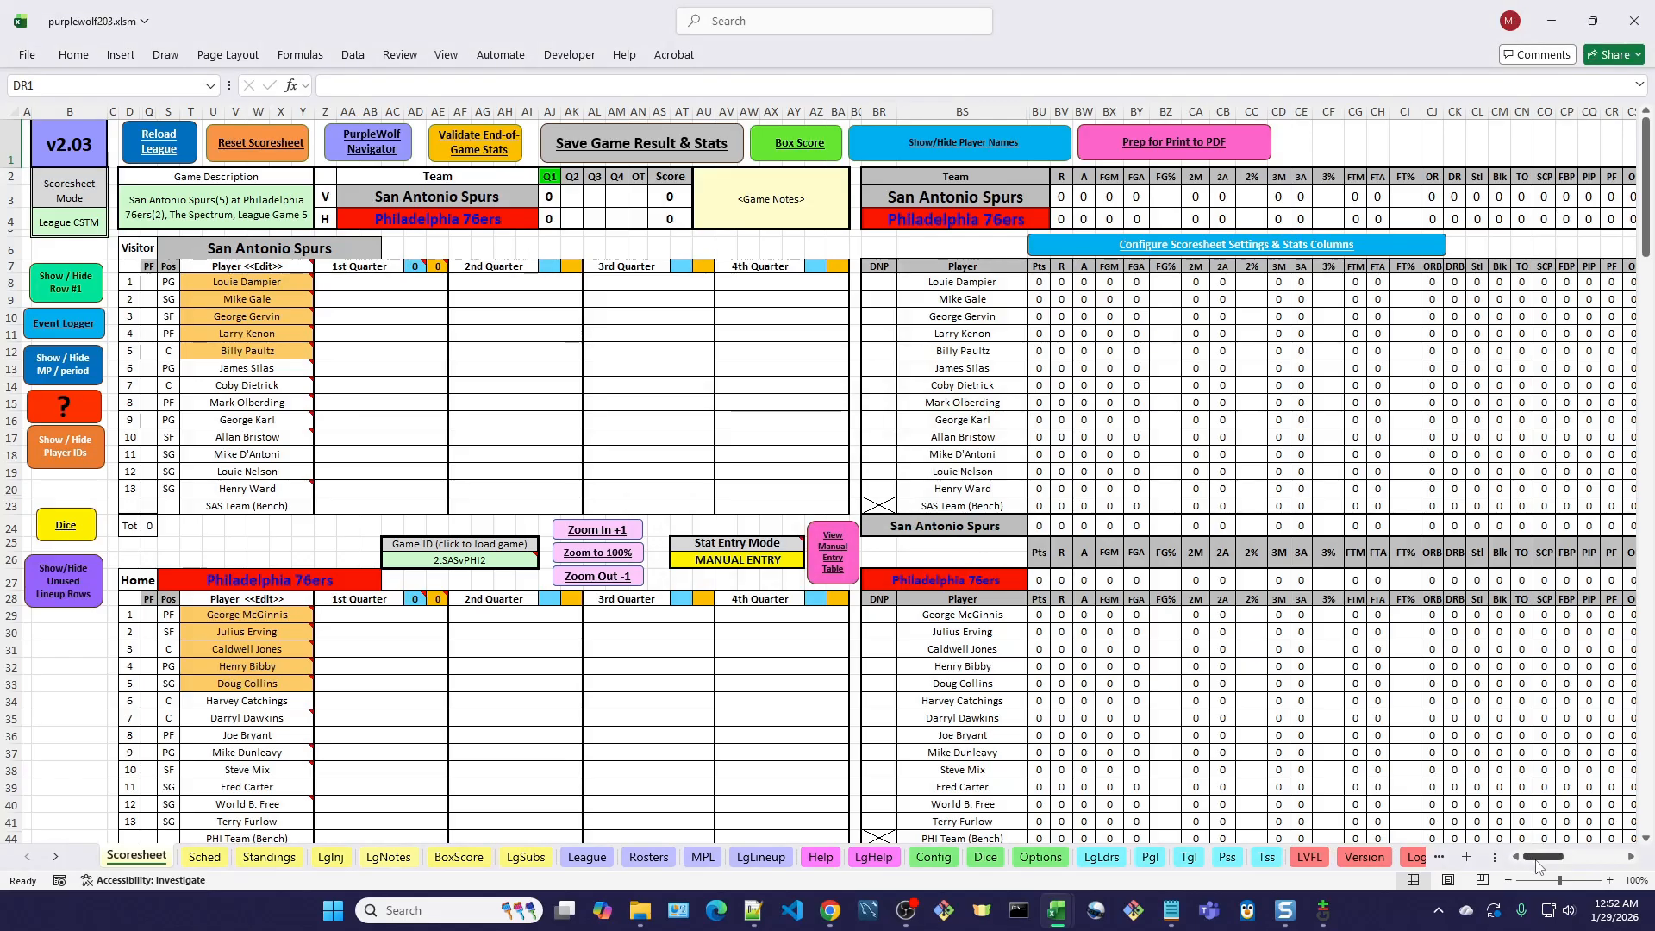
# Switch between the scorebook and the Manual Entry Game Result & Stats Table, finishing on the manual entry table.
pyautogui.click(826, 556)
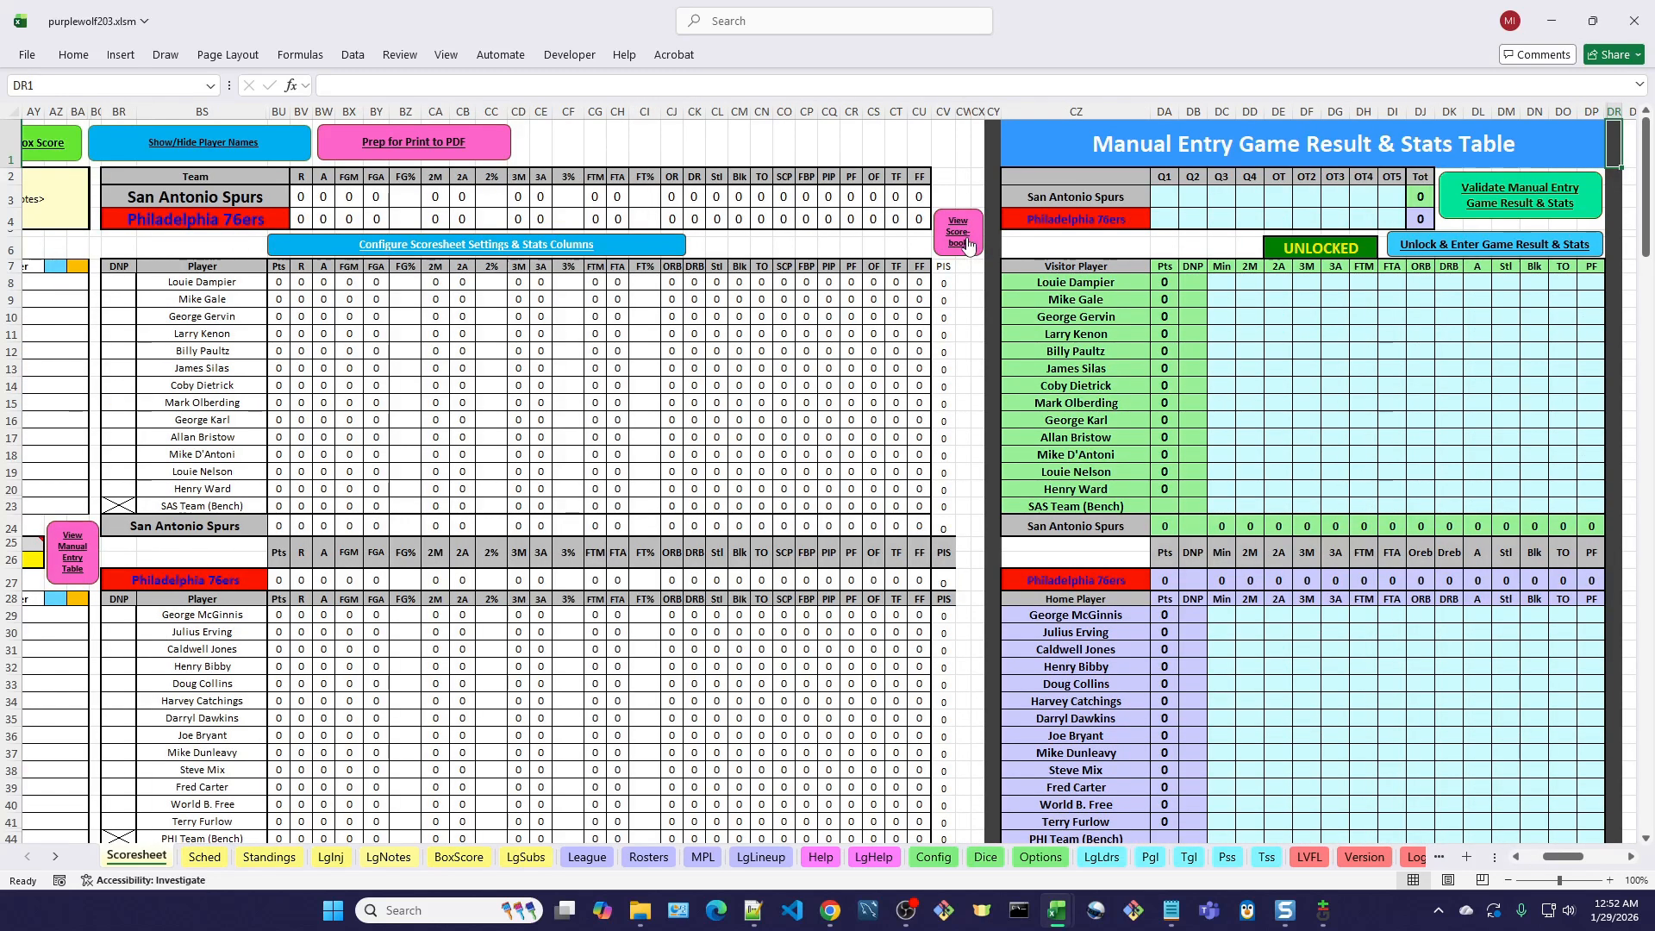
pyautogui.click(967, 243)
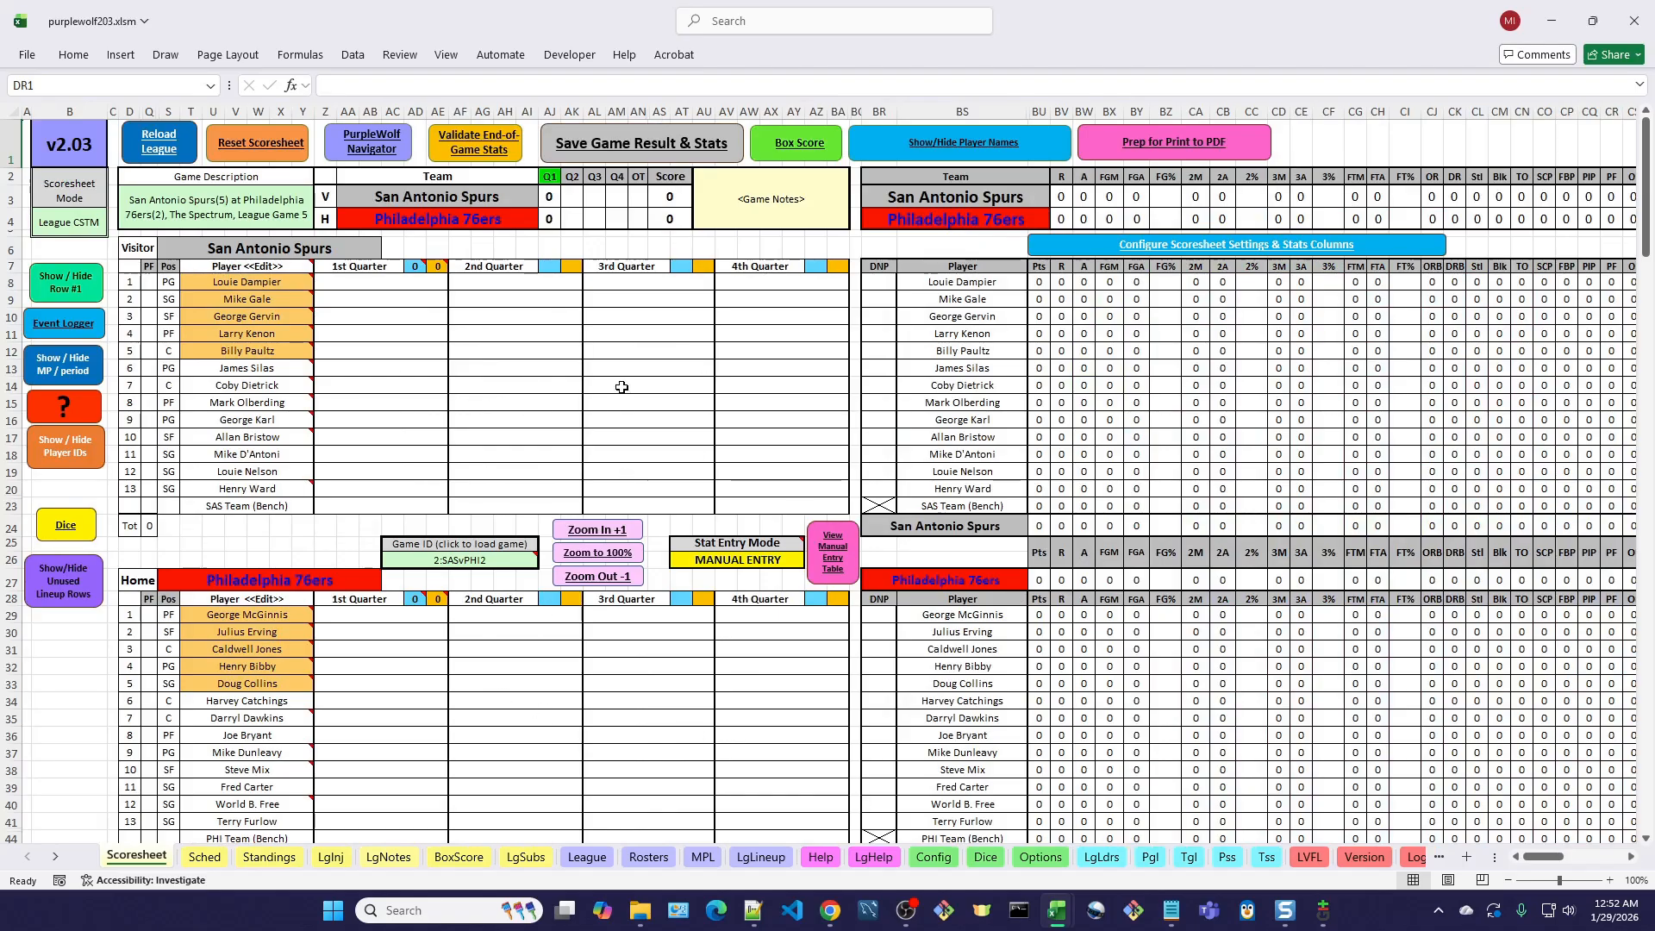
pyautogui.click(844, 562)
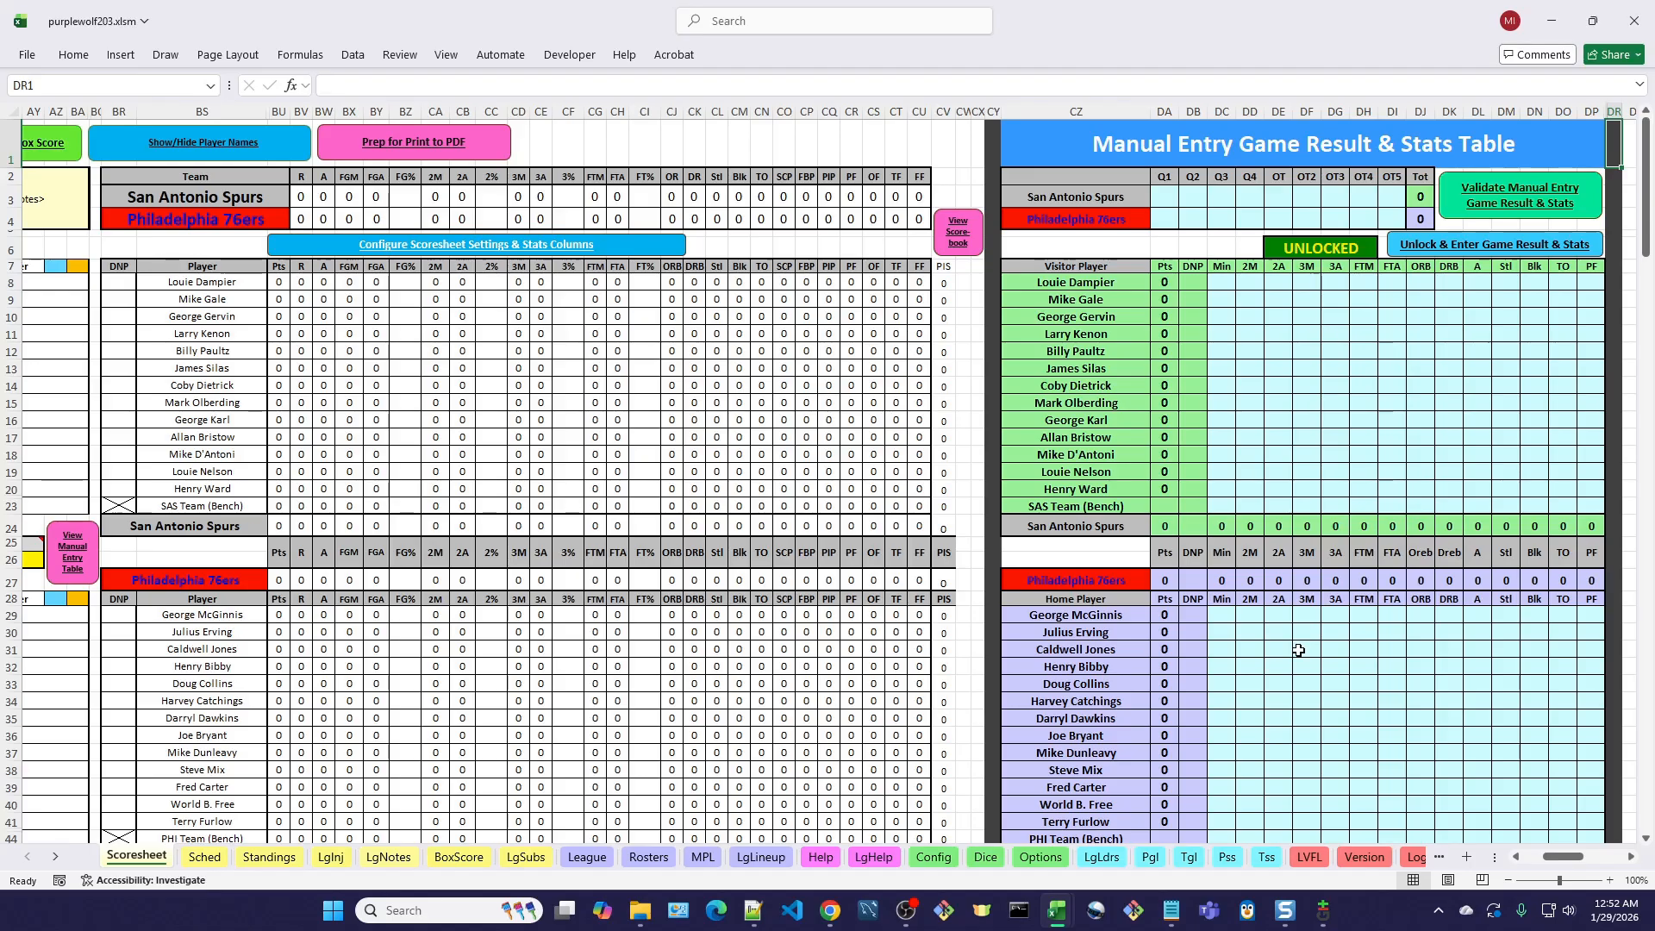
pyautogui.moveTo(1557, 867); pyautogui.dragTo(1562, 866)
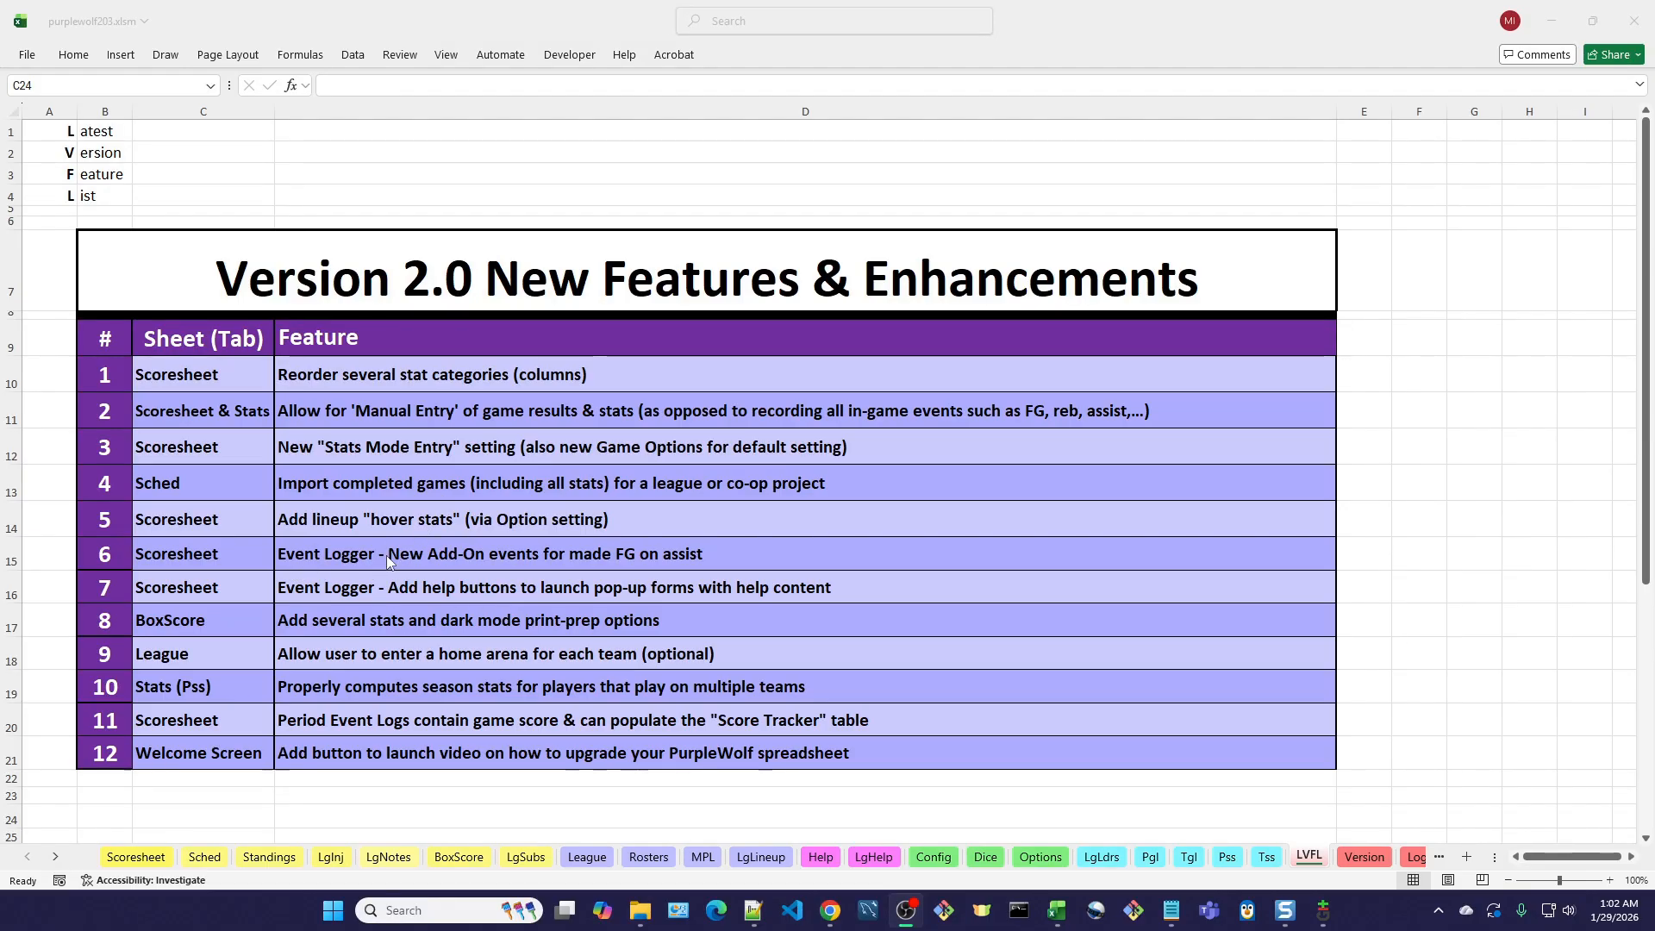
# Review the lineup hover-stats setting among the Game Options and display the season-stat notes for San Antonio Spurs players on the Scoresheet.
pyautogui.click(145, 858)
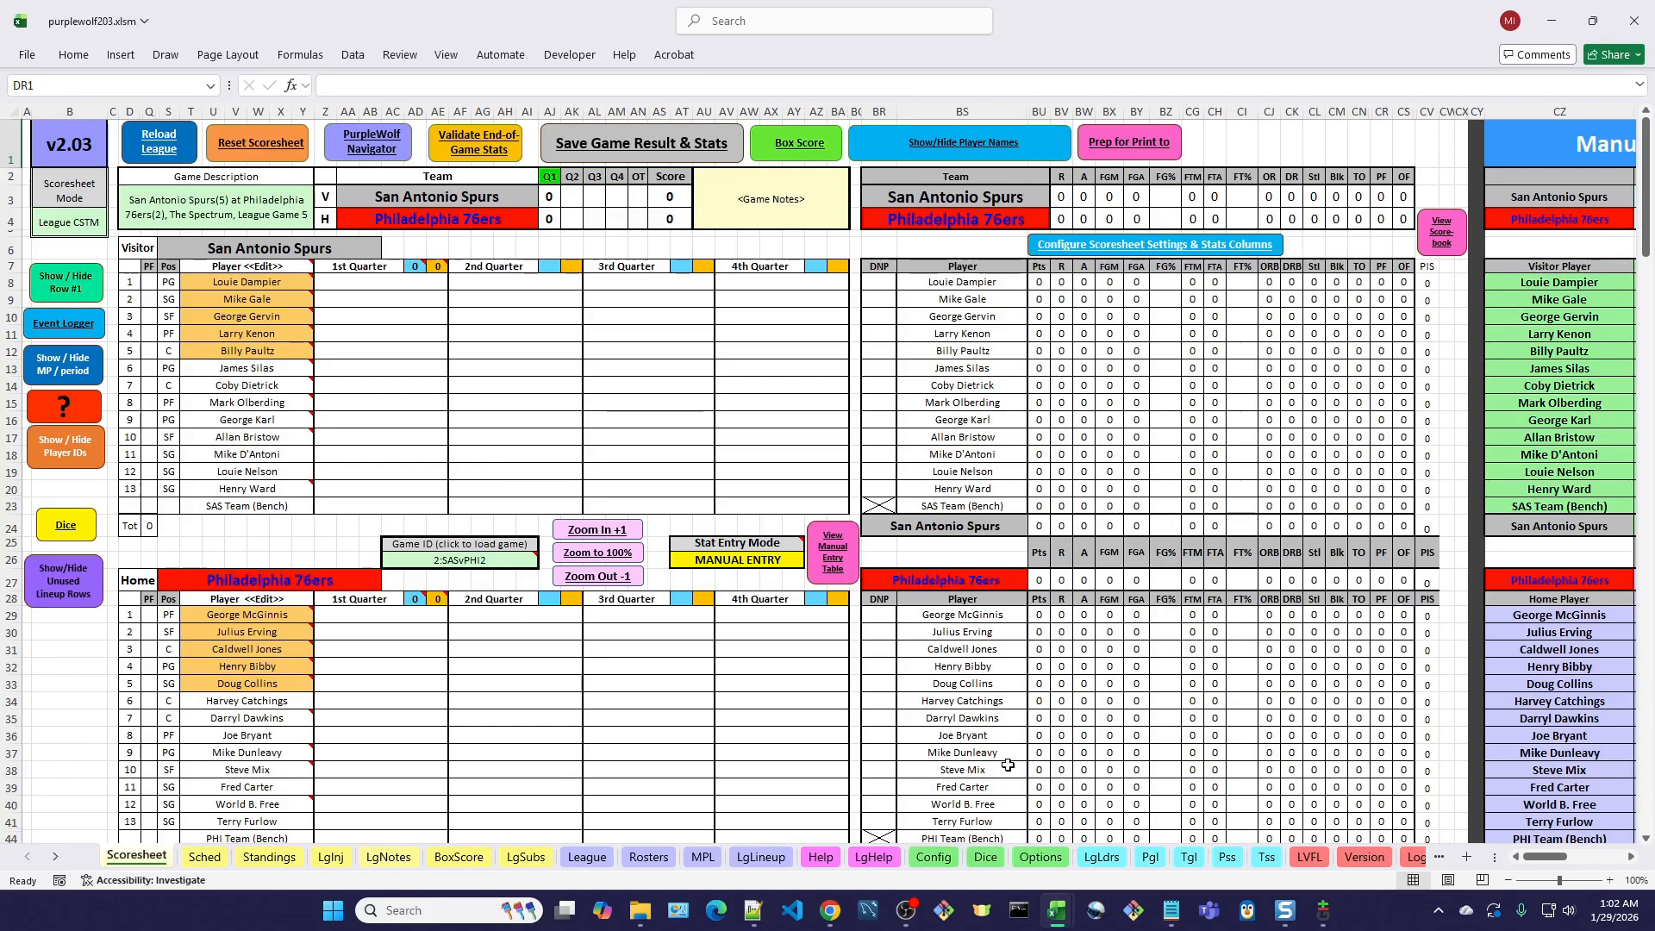
pyautogui.click(1045, 863)
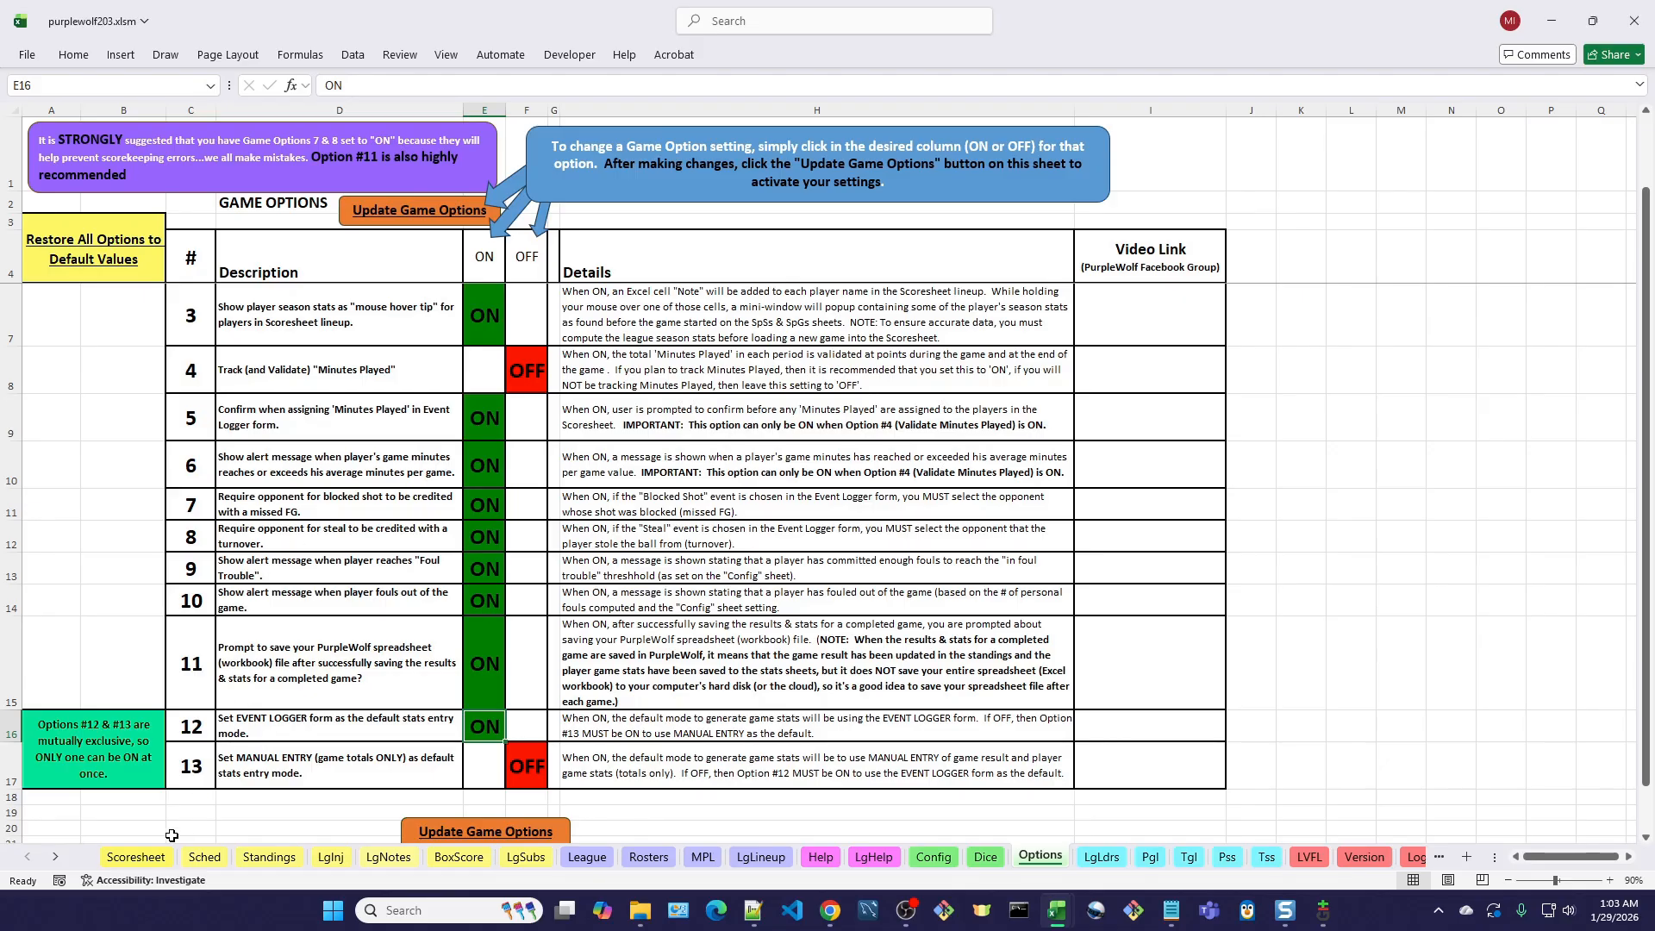
pyautogui.click(155, 862)
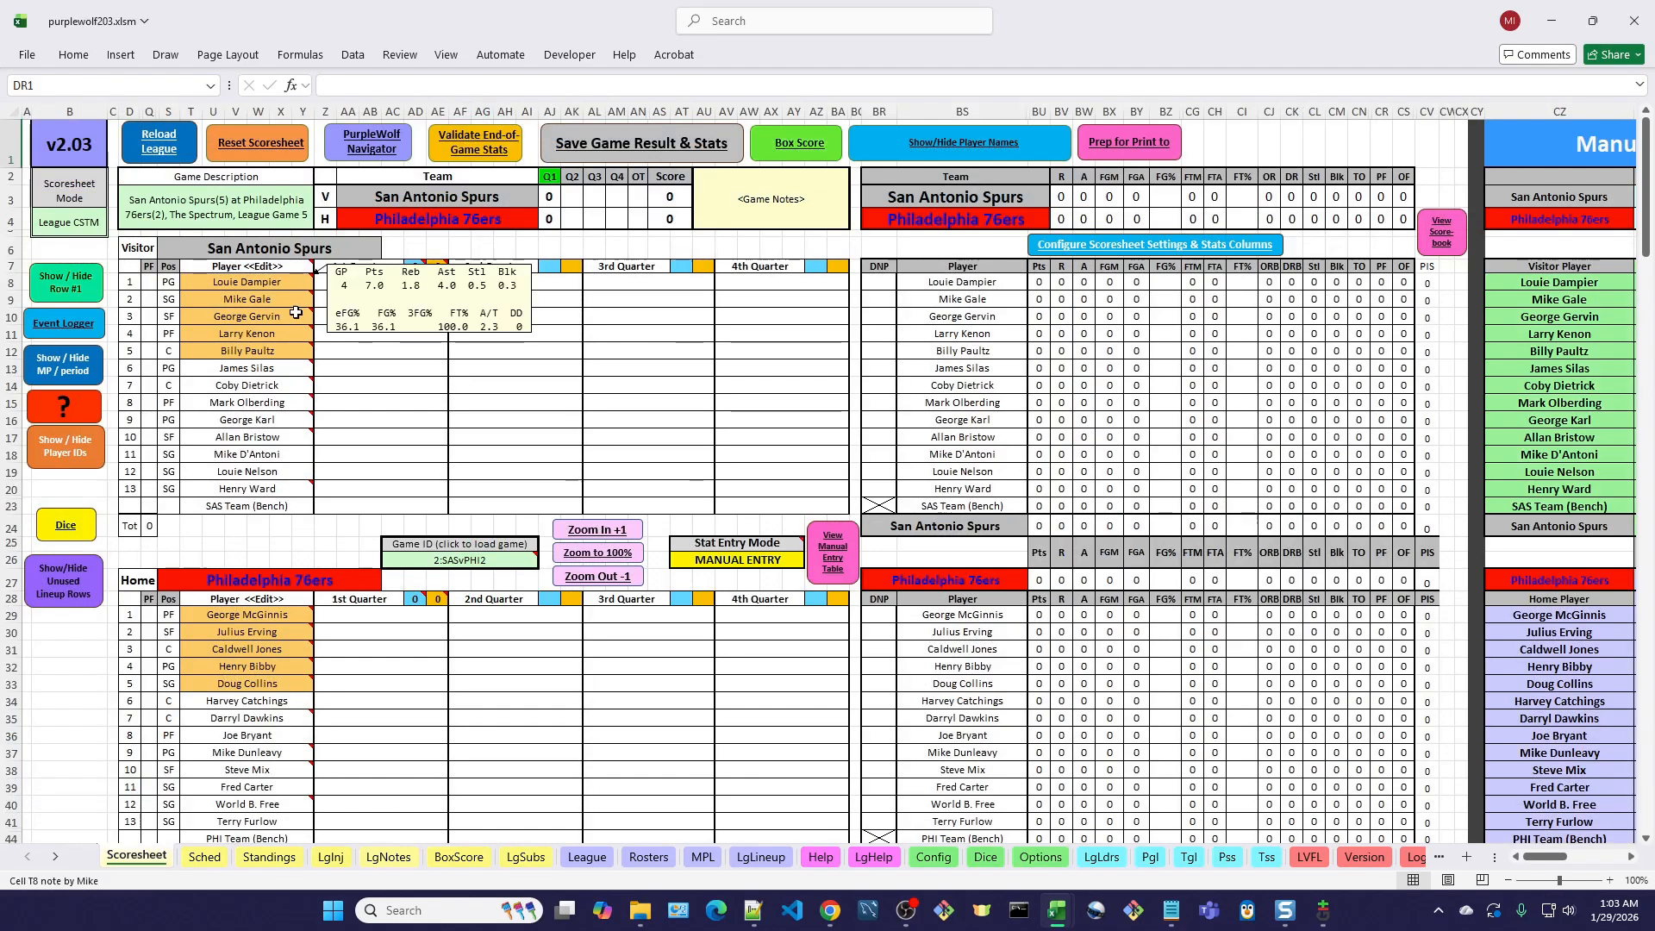
pyautogui.moveTo(254, 287)
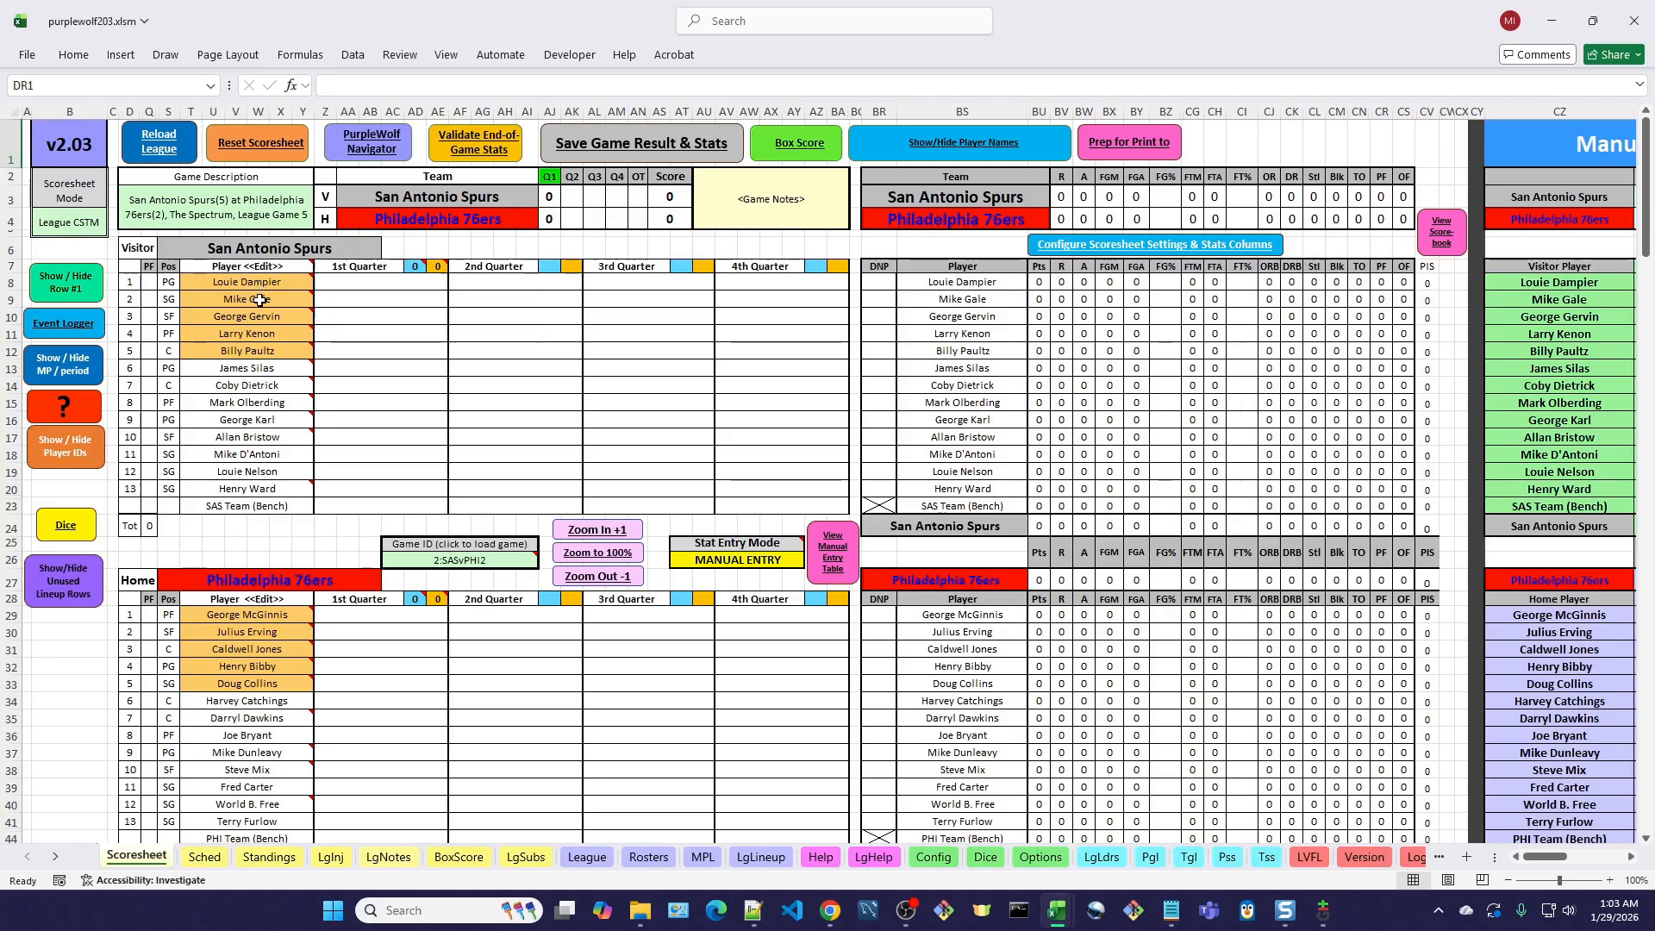
pyautogui.moveTo(259, 317)
# Use the PurpleWolf Navigator to view the Player Season Stats sheet, and return to the Scoresheet's San Antonio Spurs lineup.
pyautogui.click(380, 144)
pyautogui.click(807, 343)
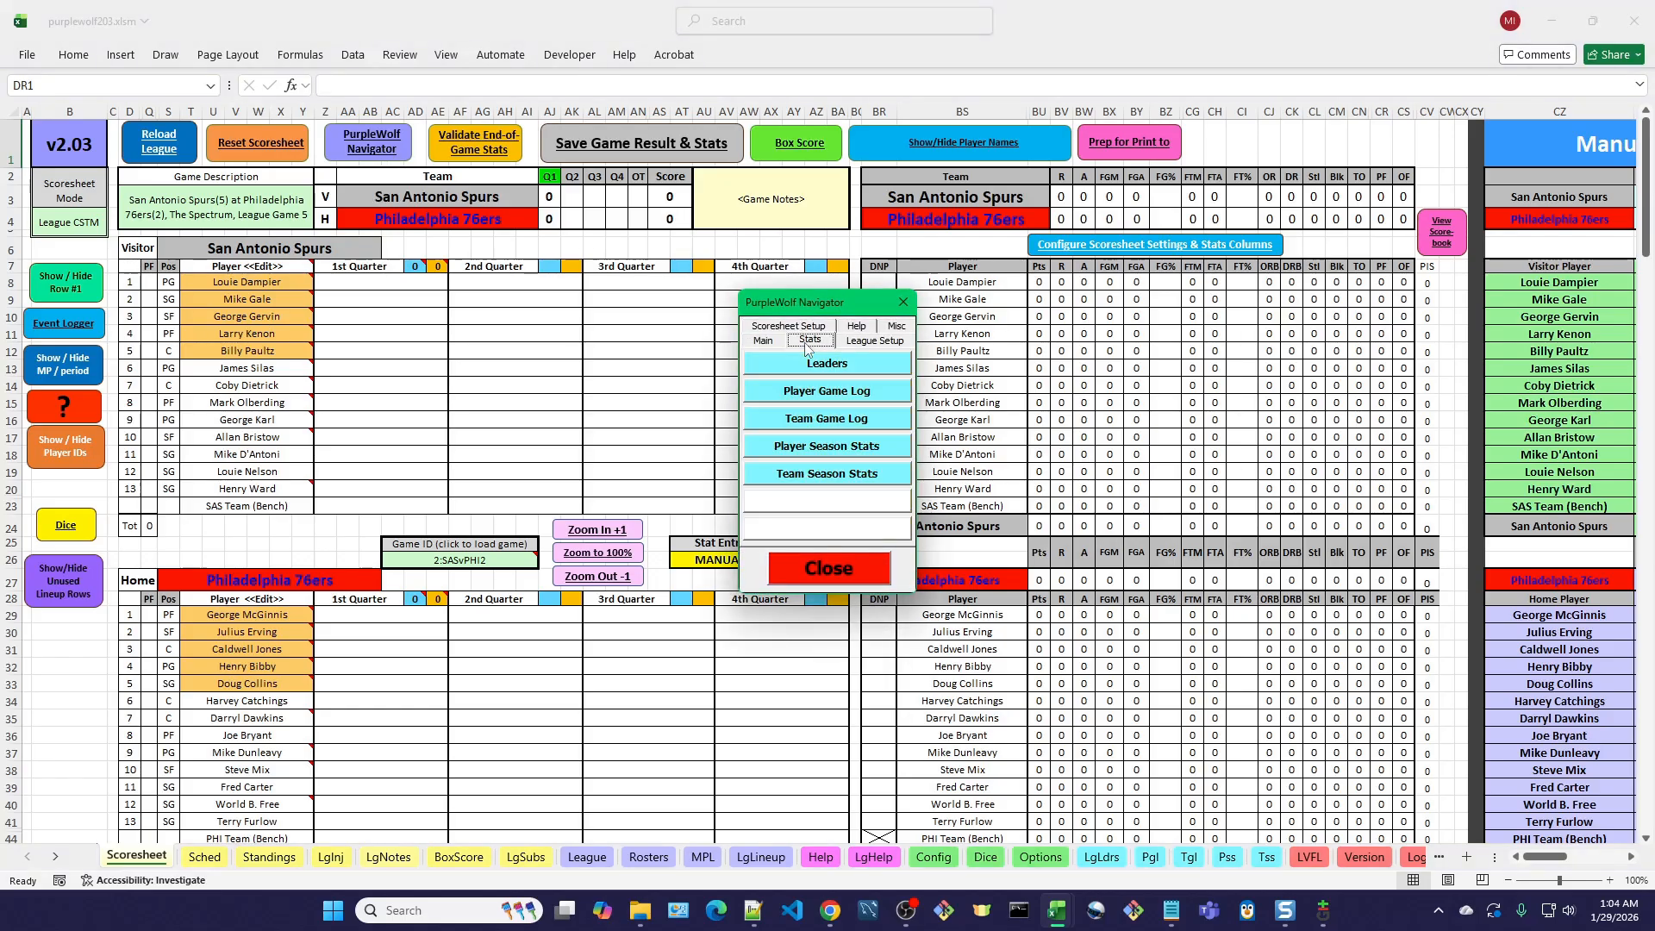
pyautogui.click(818, 454)
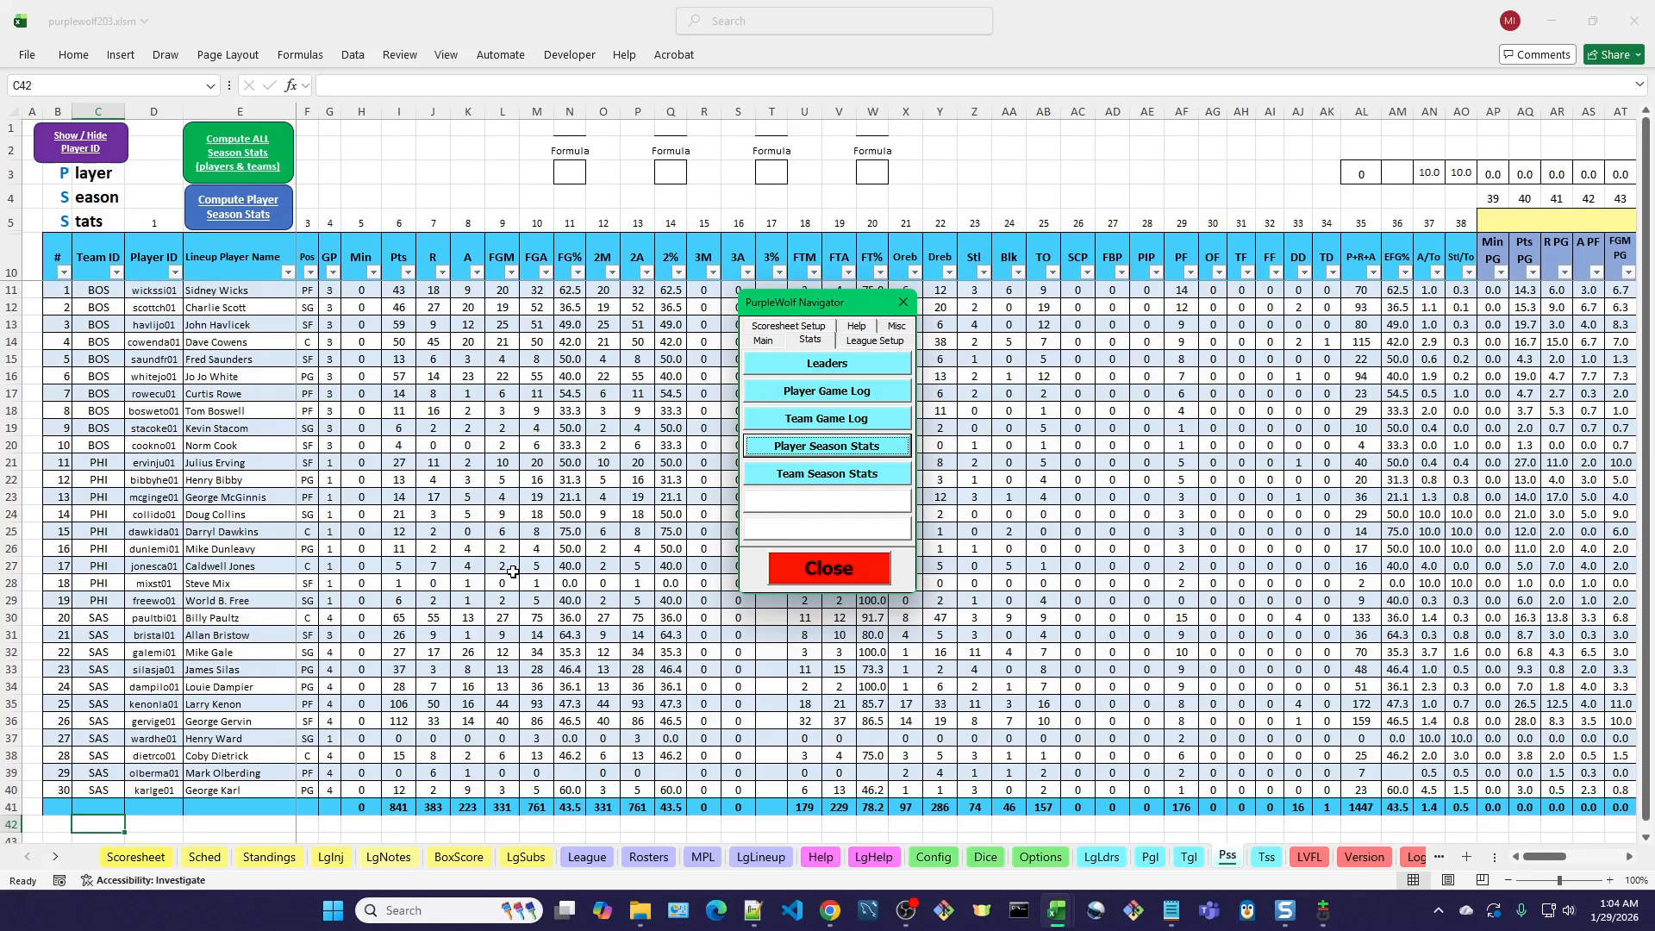
pyautogui.click(764, 342)
pyautogui.click(787, 369)
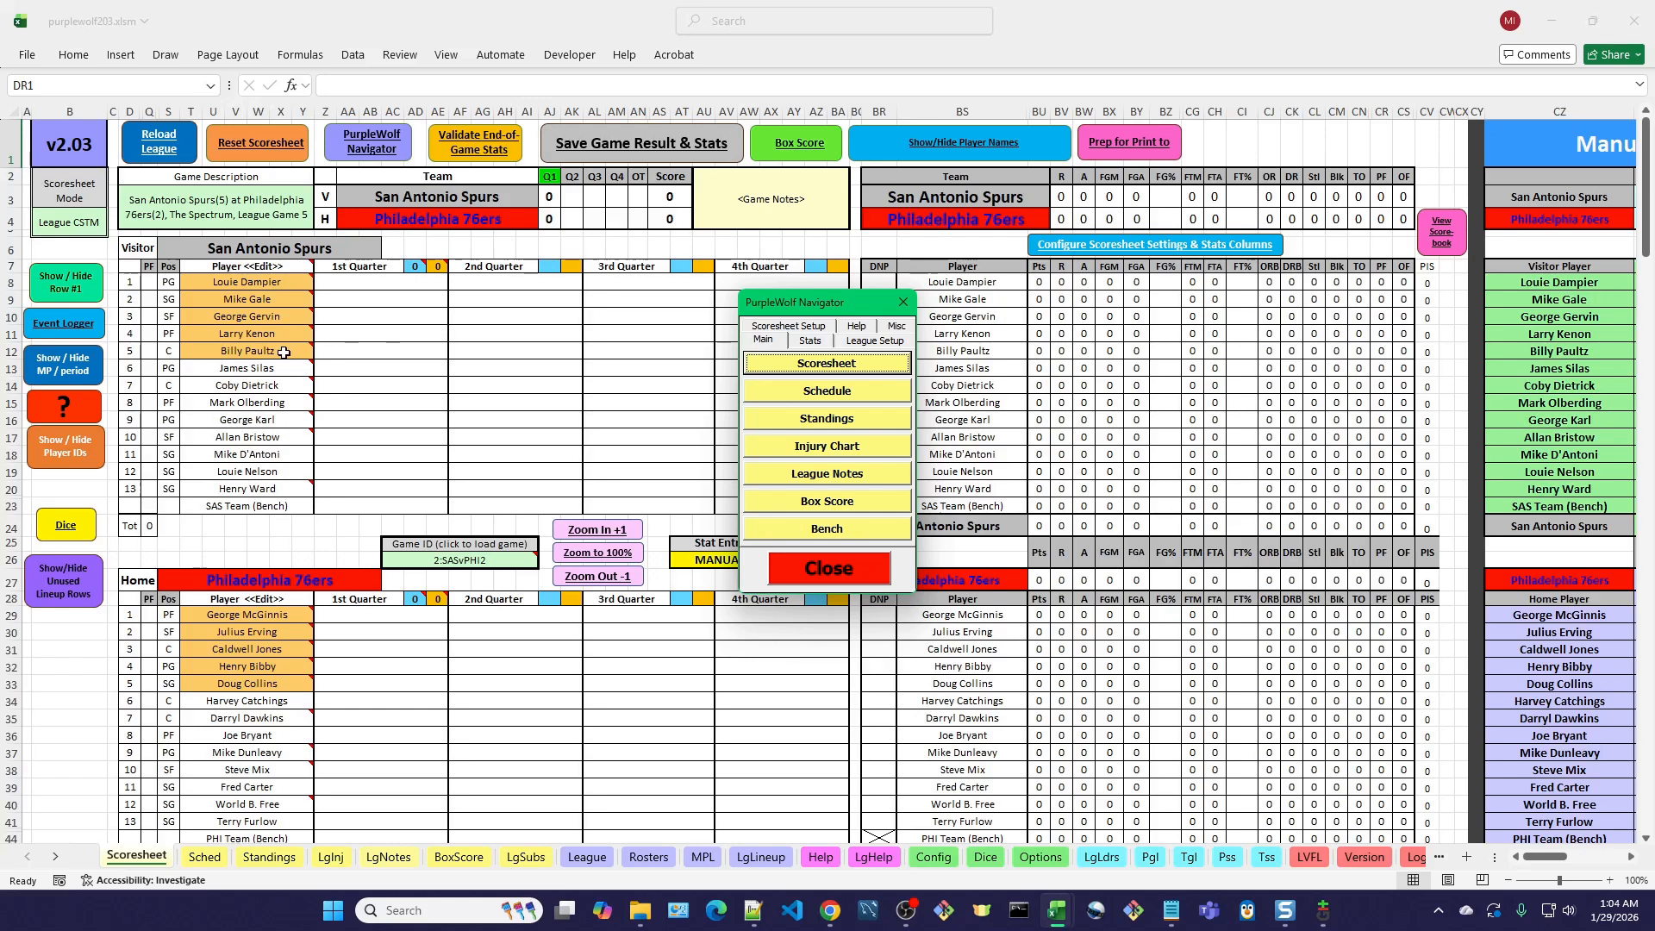
# Change the Scoresheet's Stat Entry Mode to use the Event Logger form.
pyautogui.moveTo(265, 349)
pyautogui.moveTo(847, 303); pyautogui.dragTo(1112, 196)
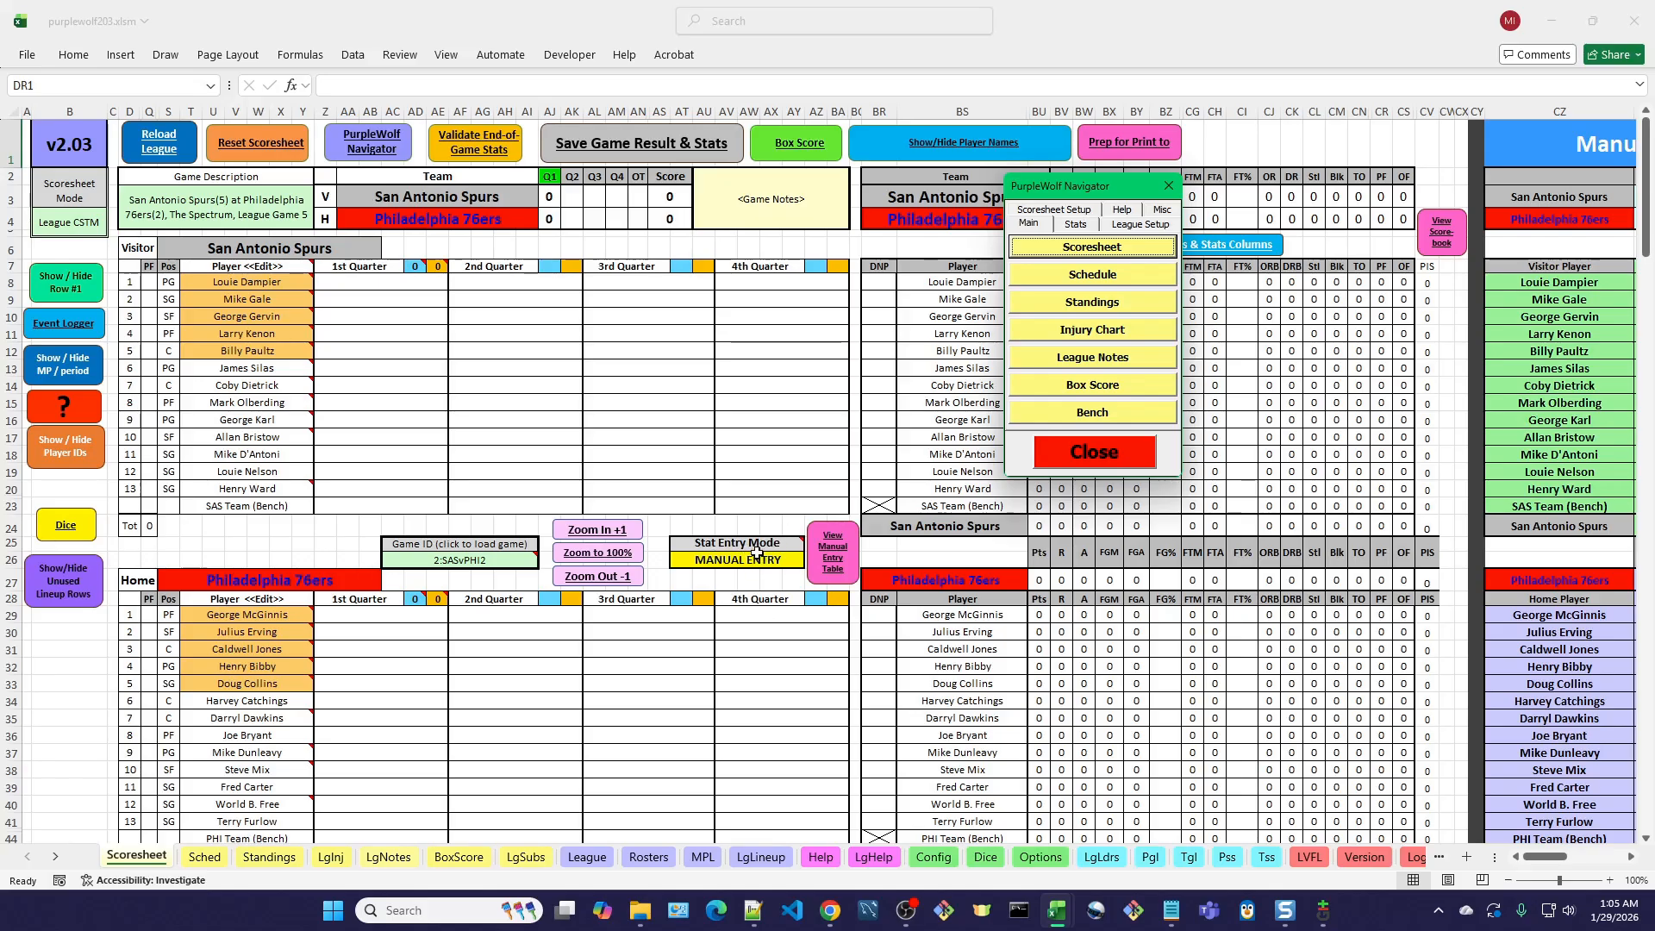
pyautogui.moveTo(755, 549)
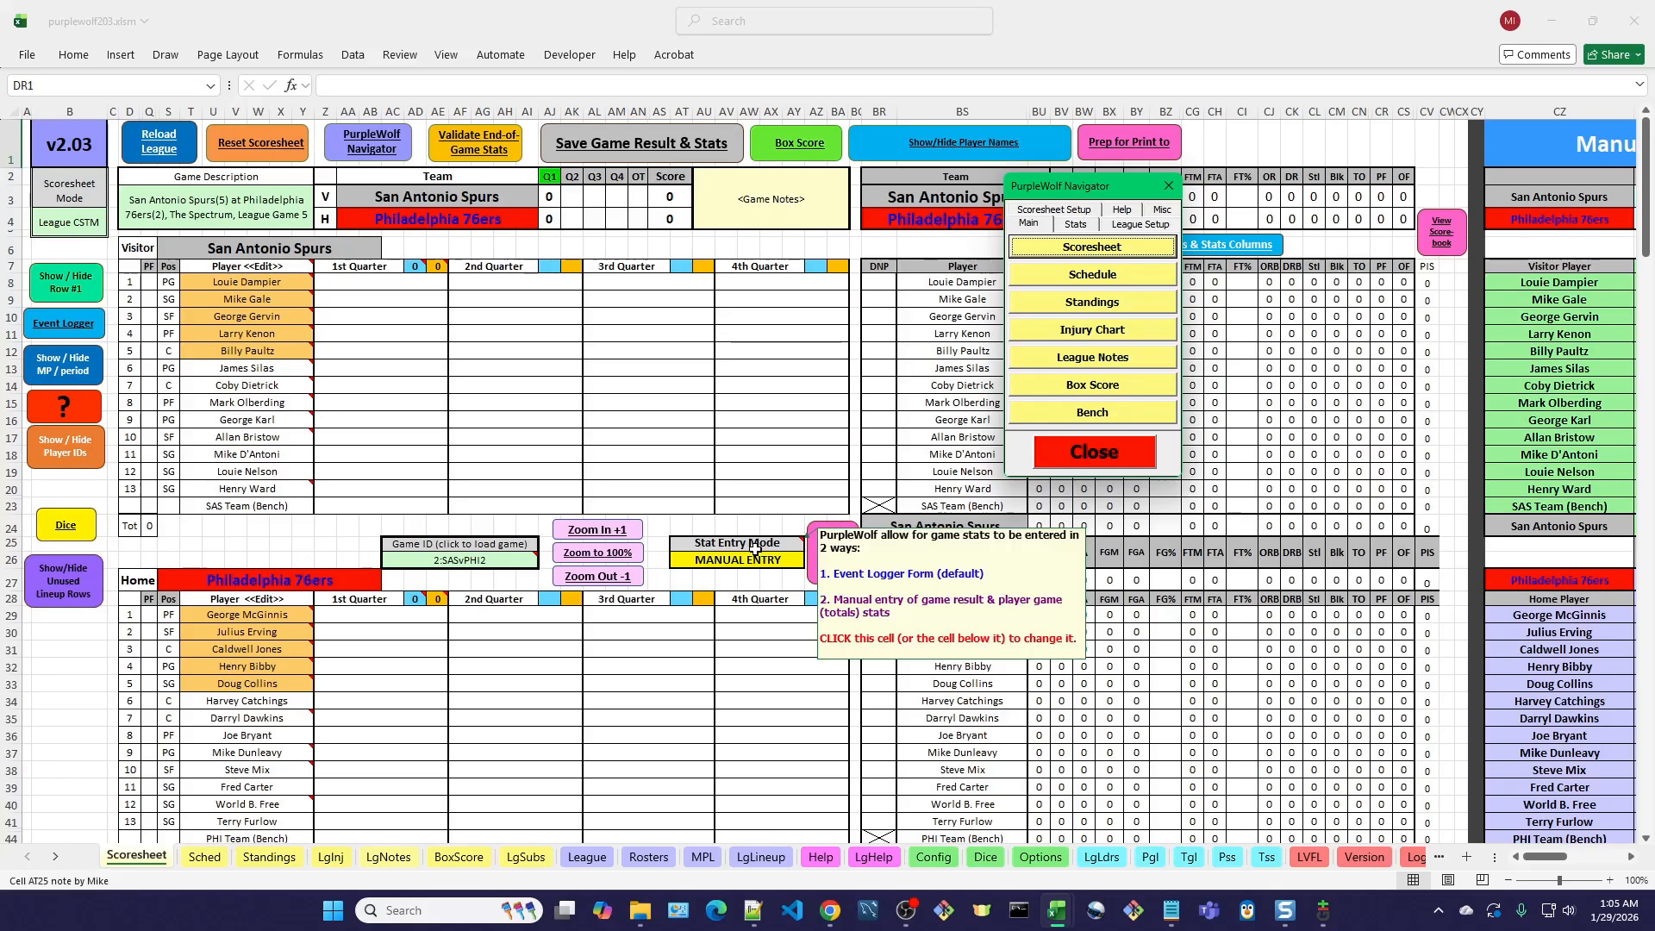
pyautogui.click(755, 548)
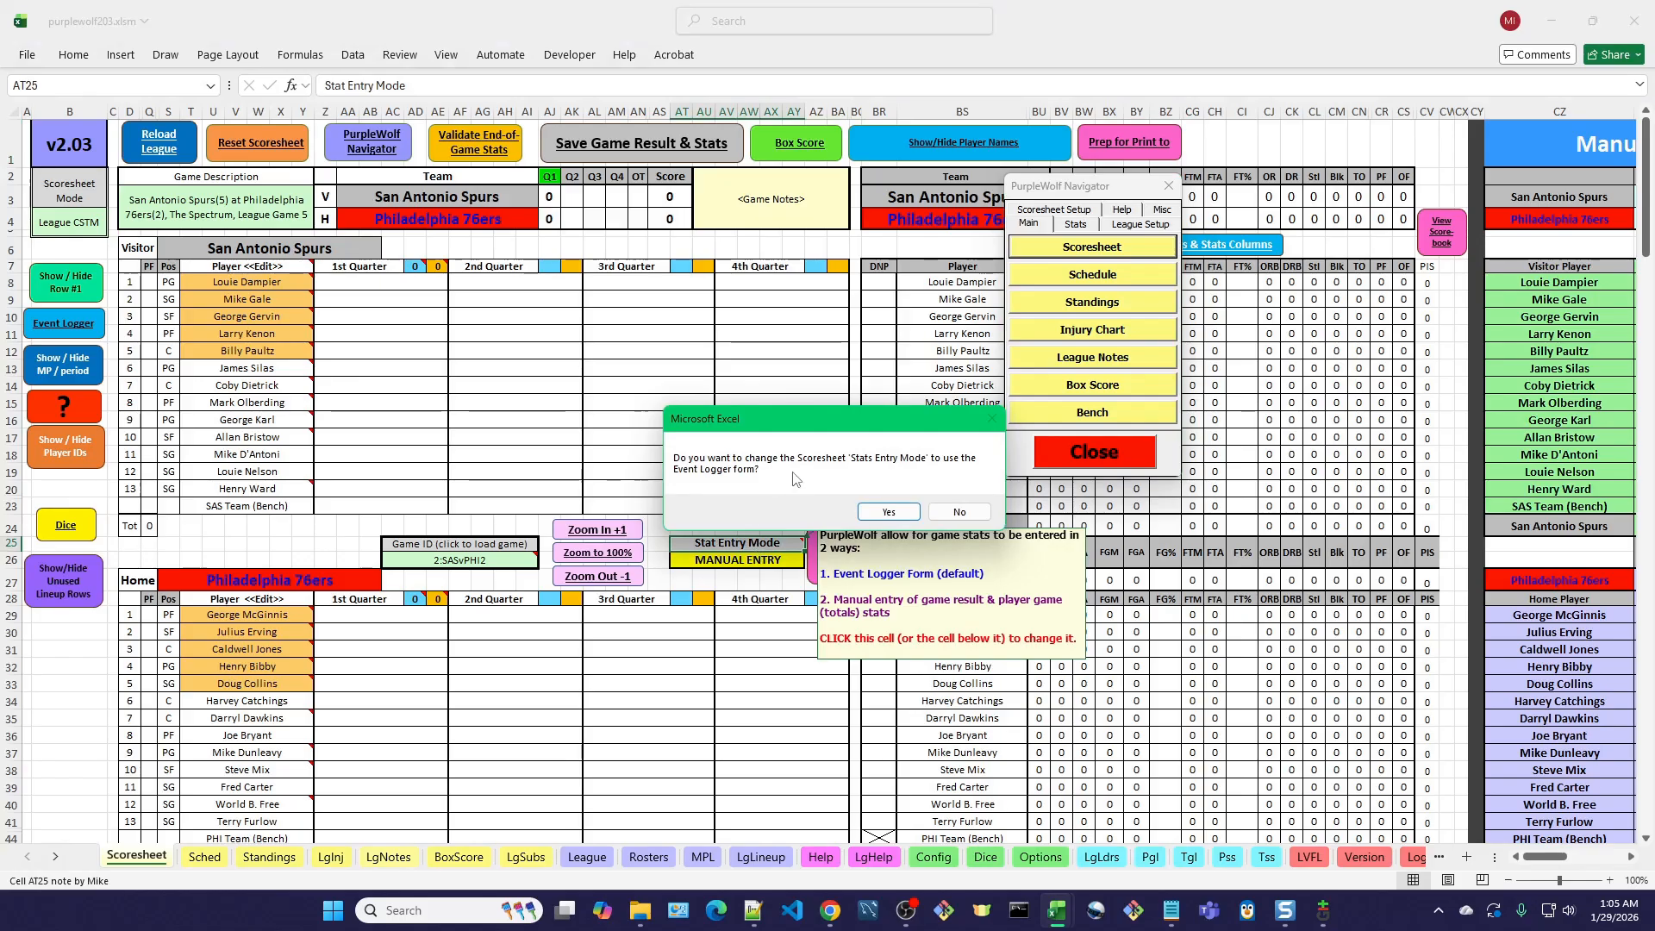
pyautogui.click(893, 514)
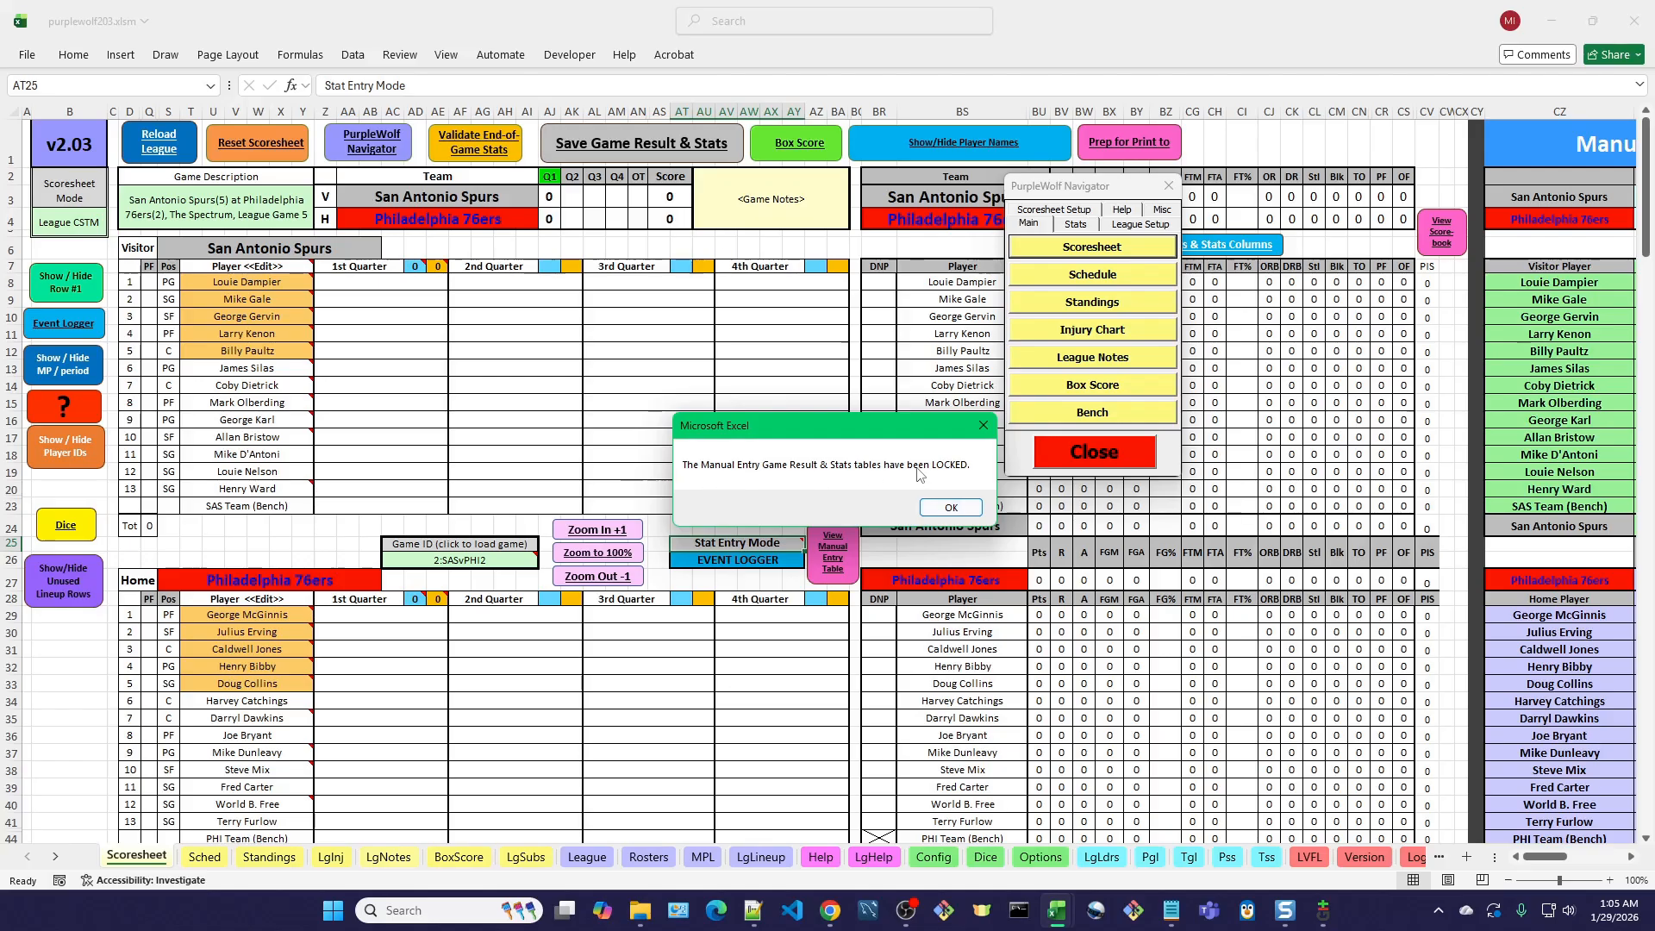
pyautogui.click(951, 509)
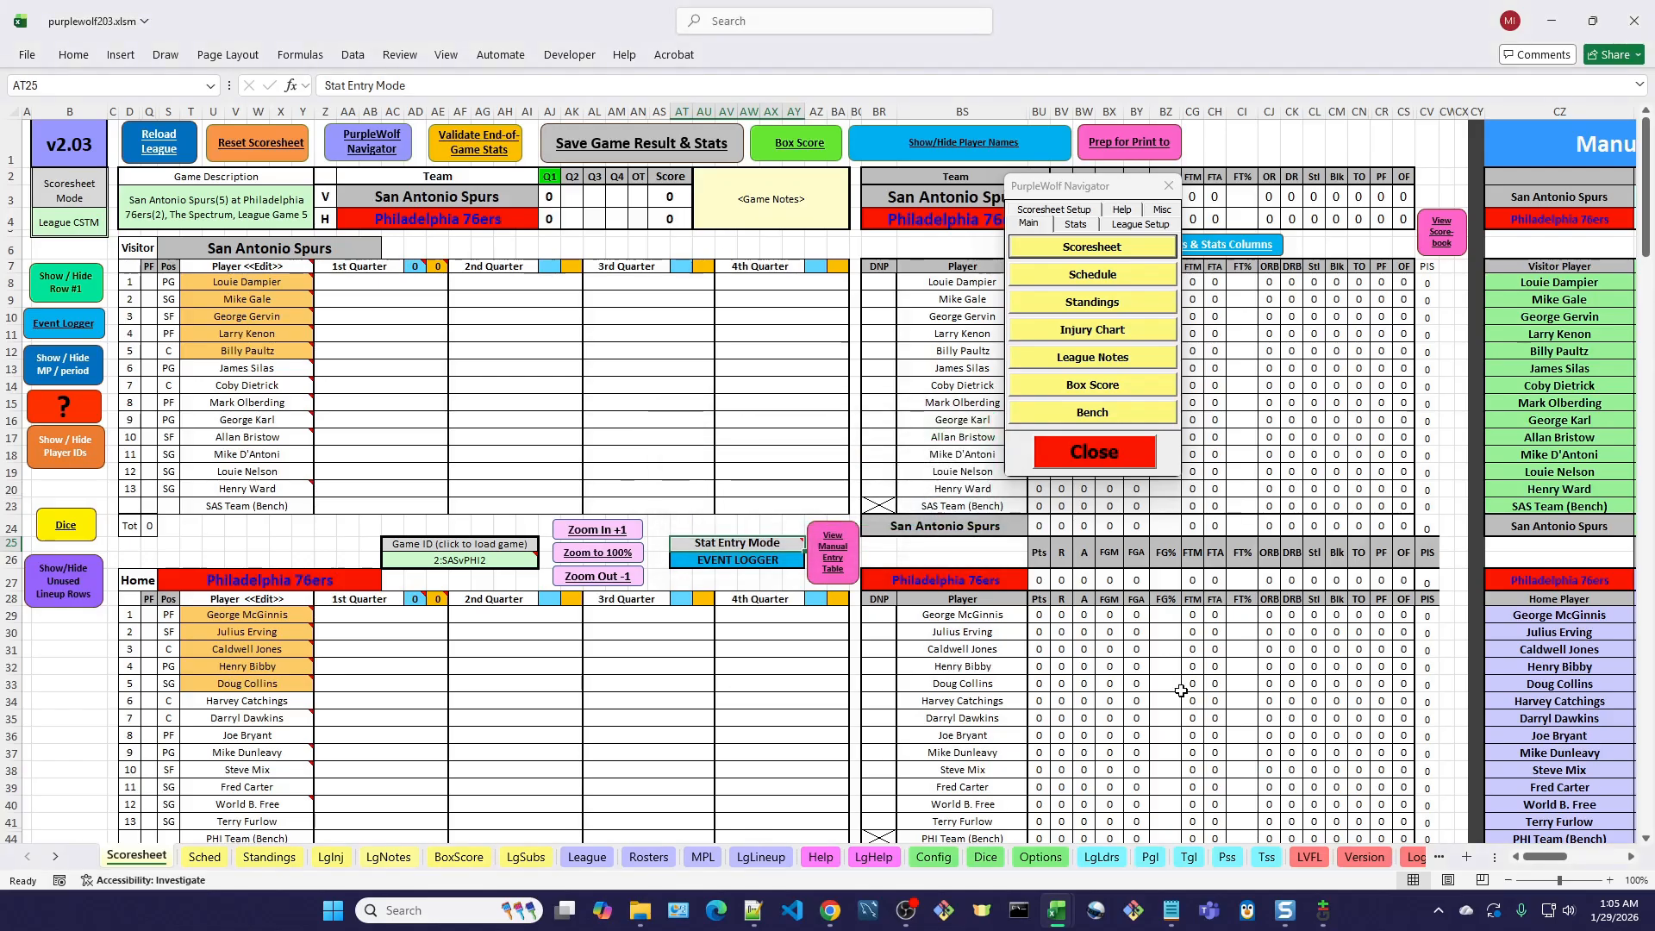
# Check the lock status of the Manual Entry Game Result & Stats Table and return to the scorebook, moving the Navigator aside.
pyautogui.click(847, 569)
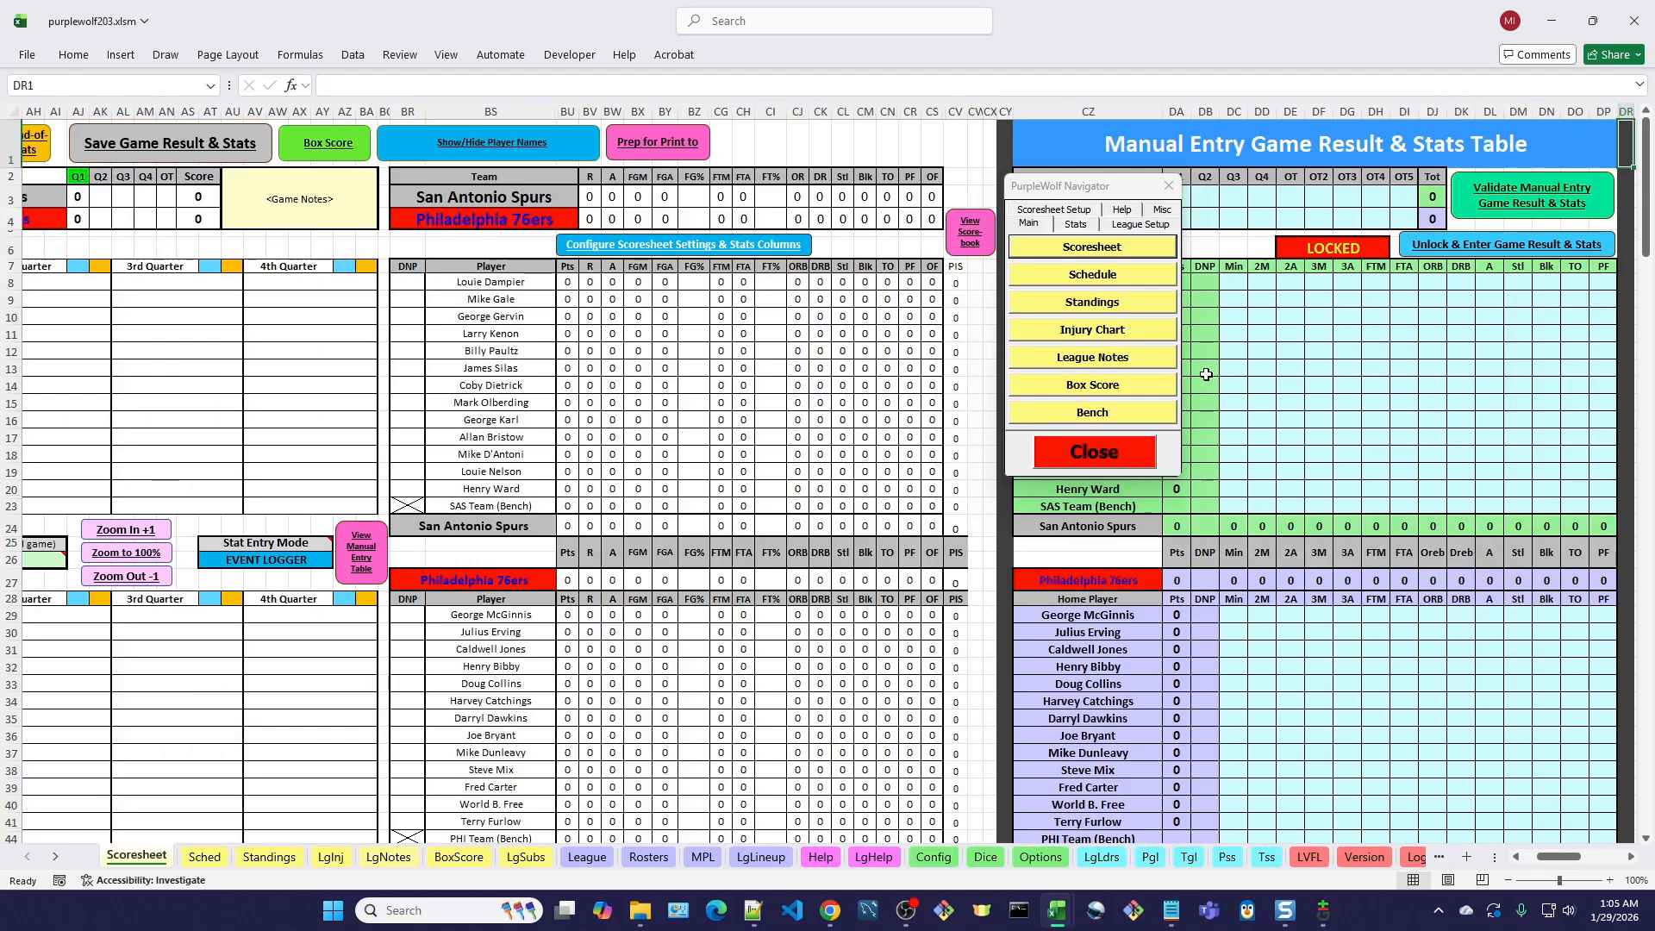
pyautogui.moveTo(1096, 189); pyautogui.dragTo(861, 125)
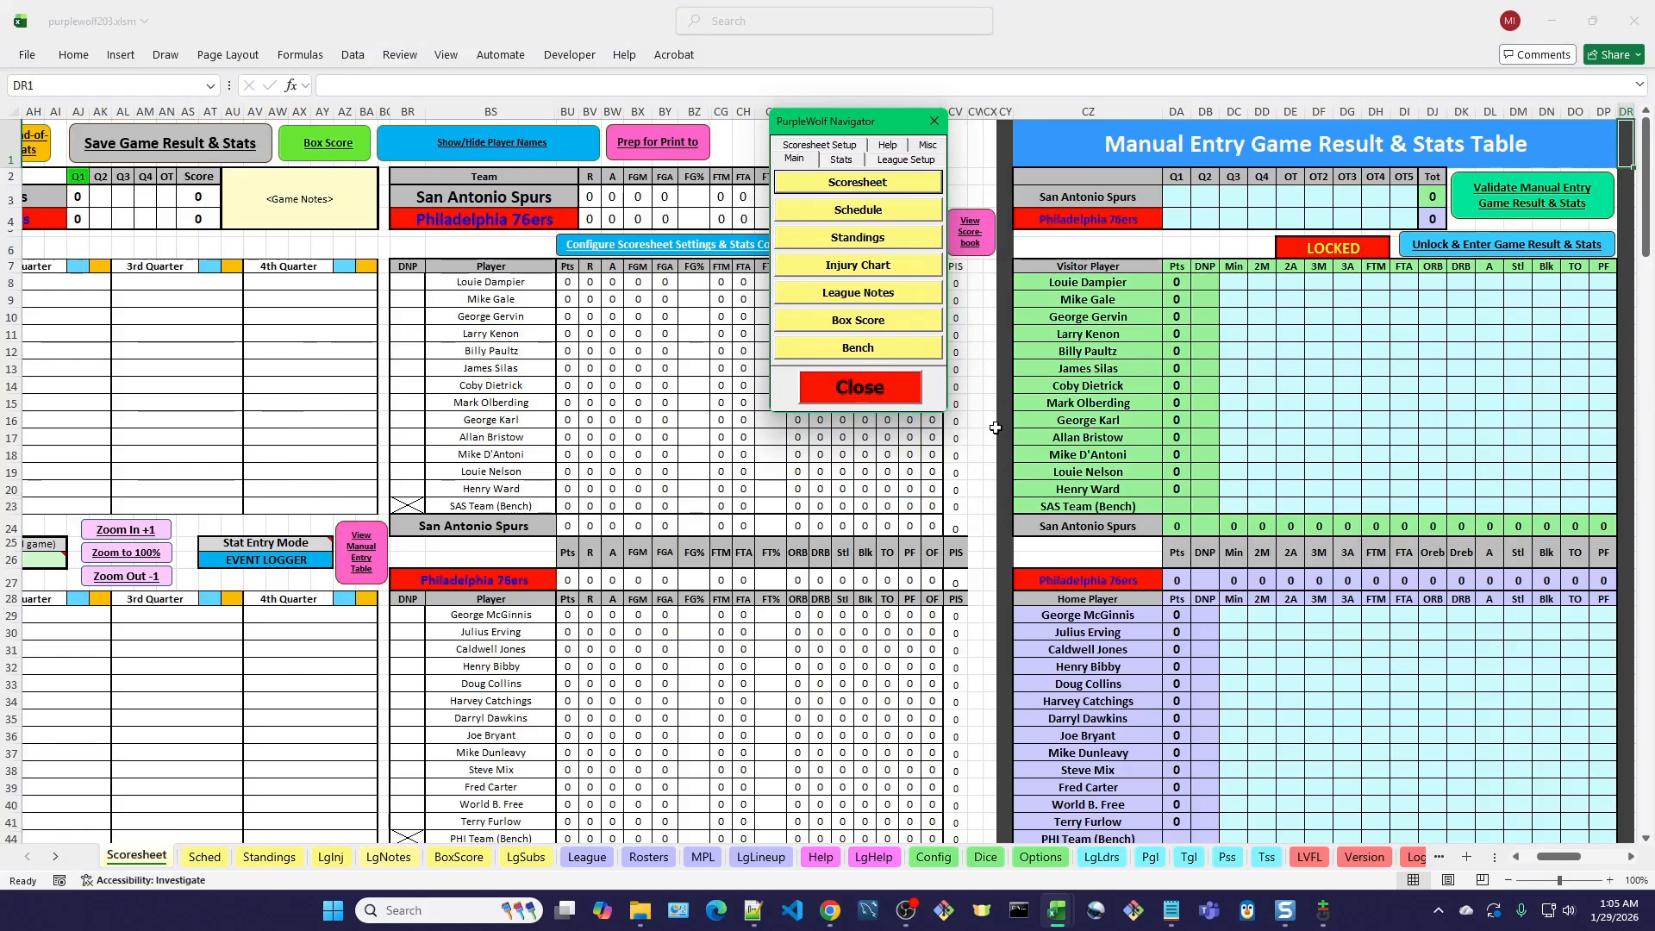
pyautogui.click(969, 233)
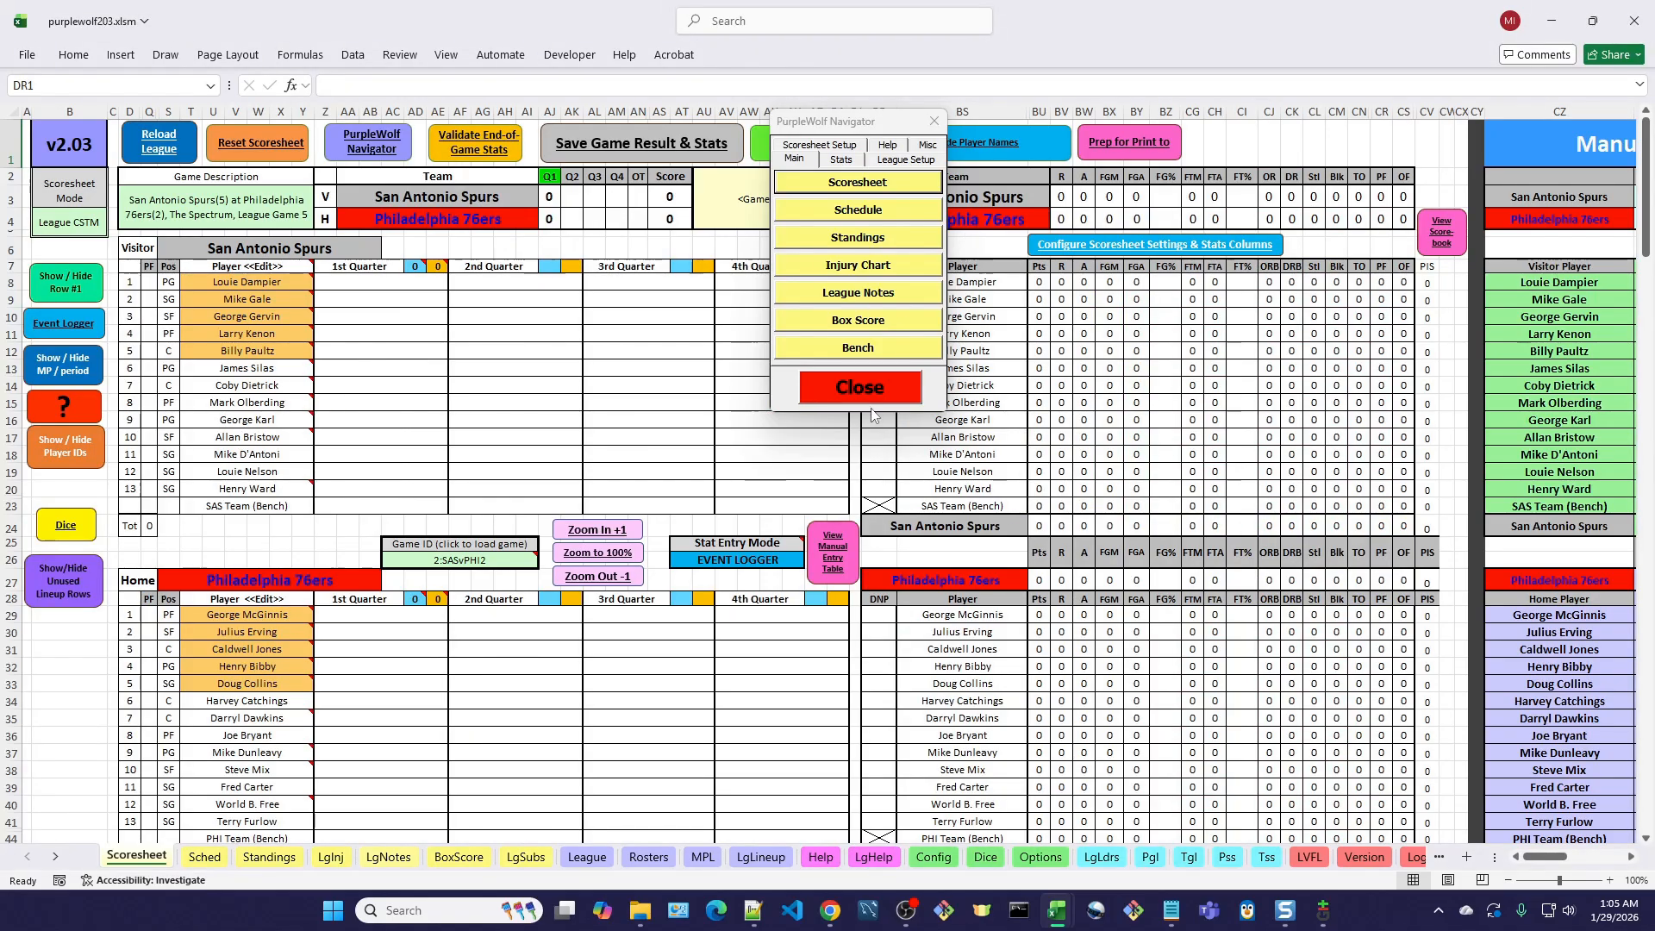
pyautogui.moveTo(888, 128); pyautogui.dragTo(1532, 165)
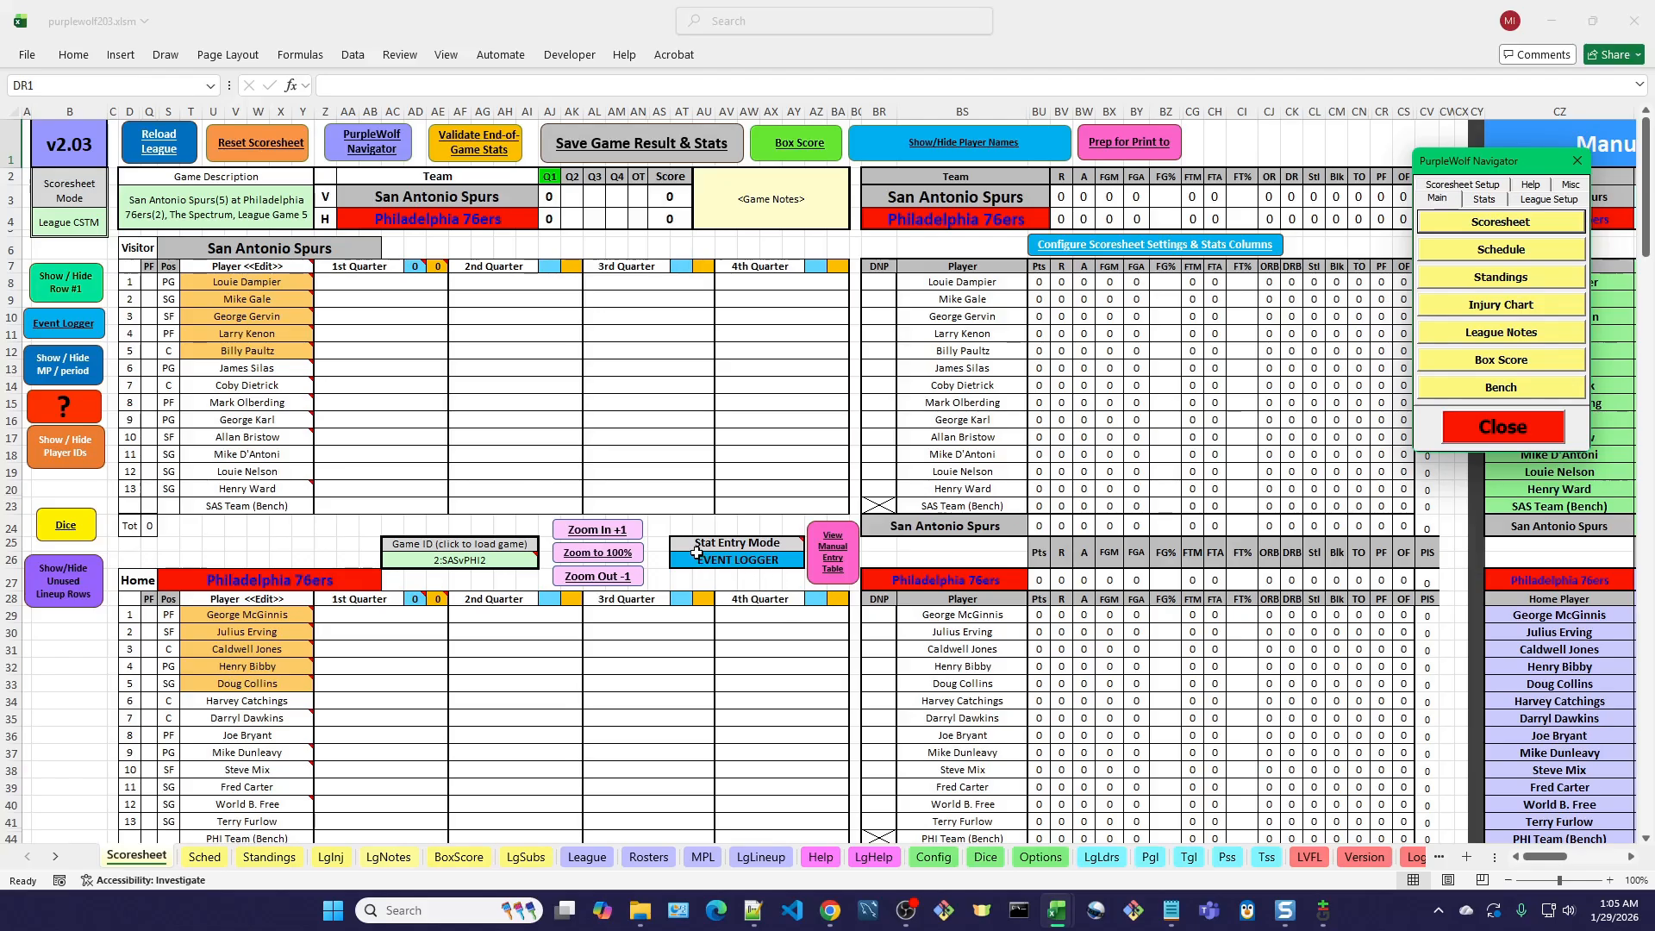
pyautogui.click(72, 331)
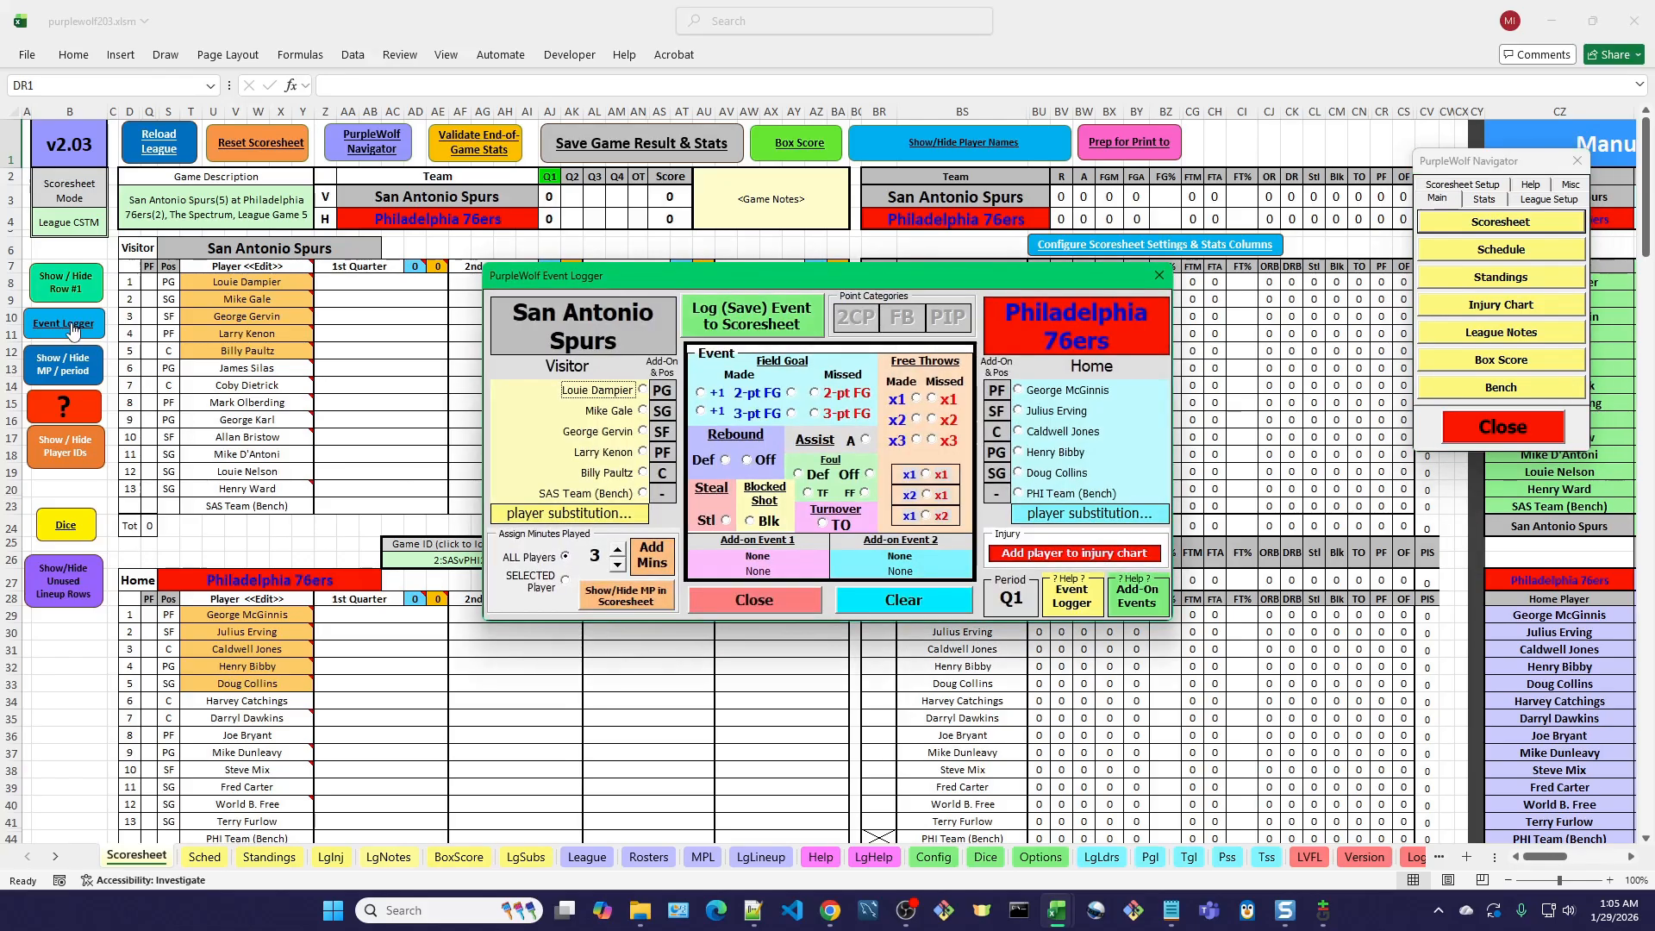
pyautogui.moveTo(777, 283); pyautogui.dragTo(799, 254)
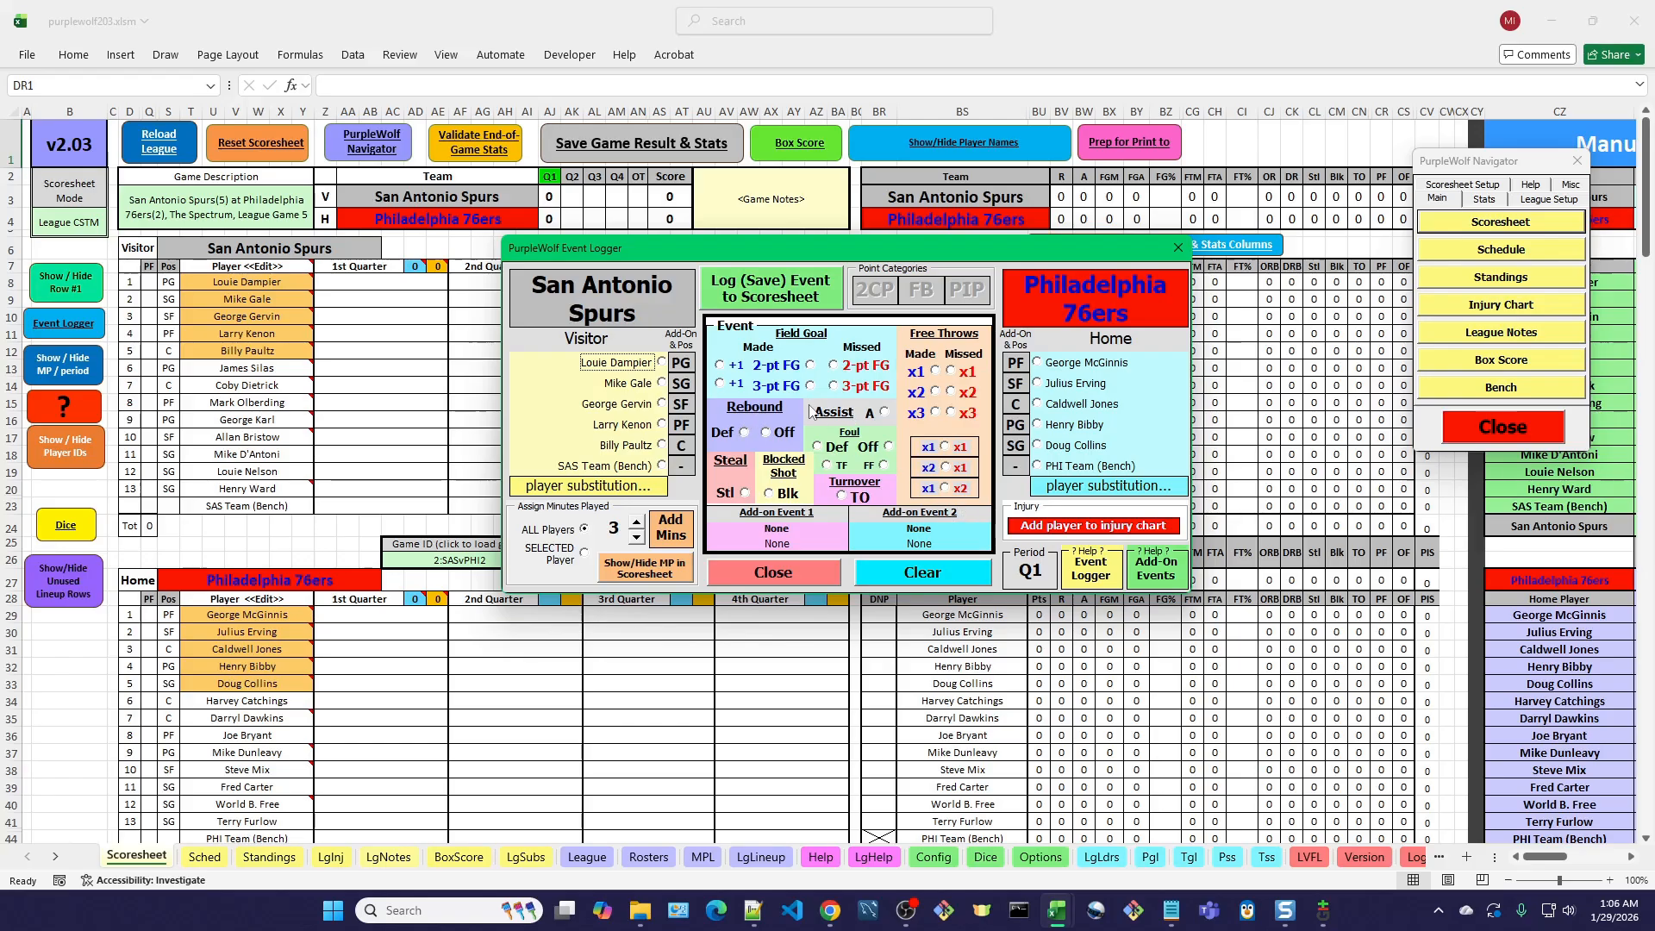
pyautogui.click(647, 387)
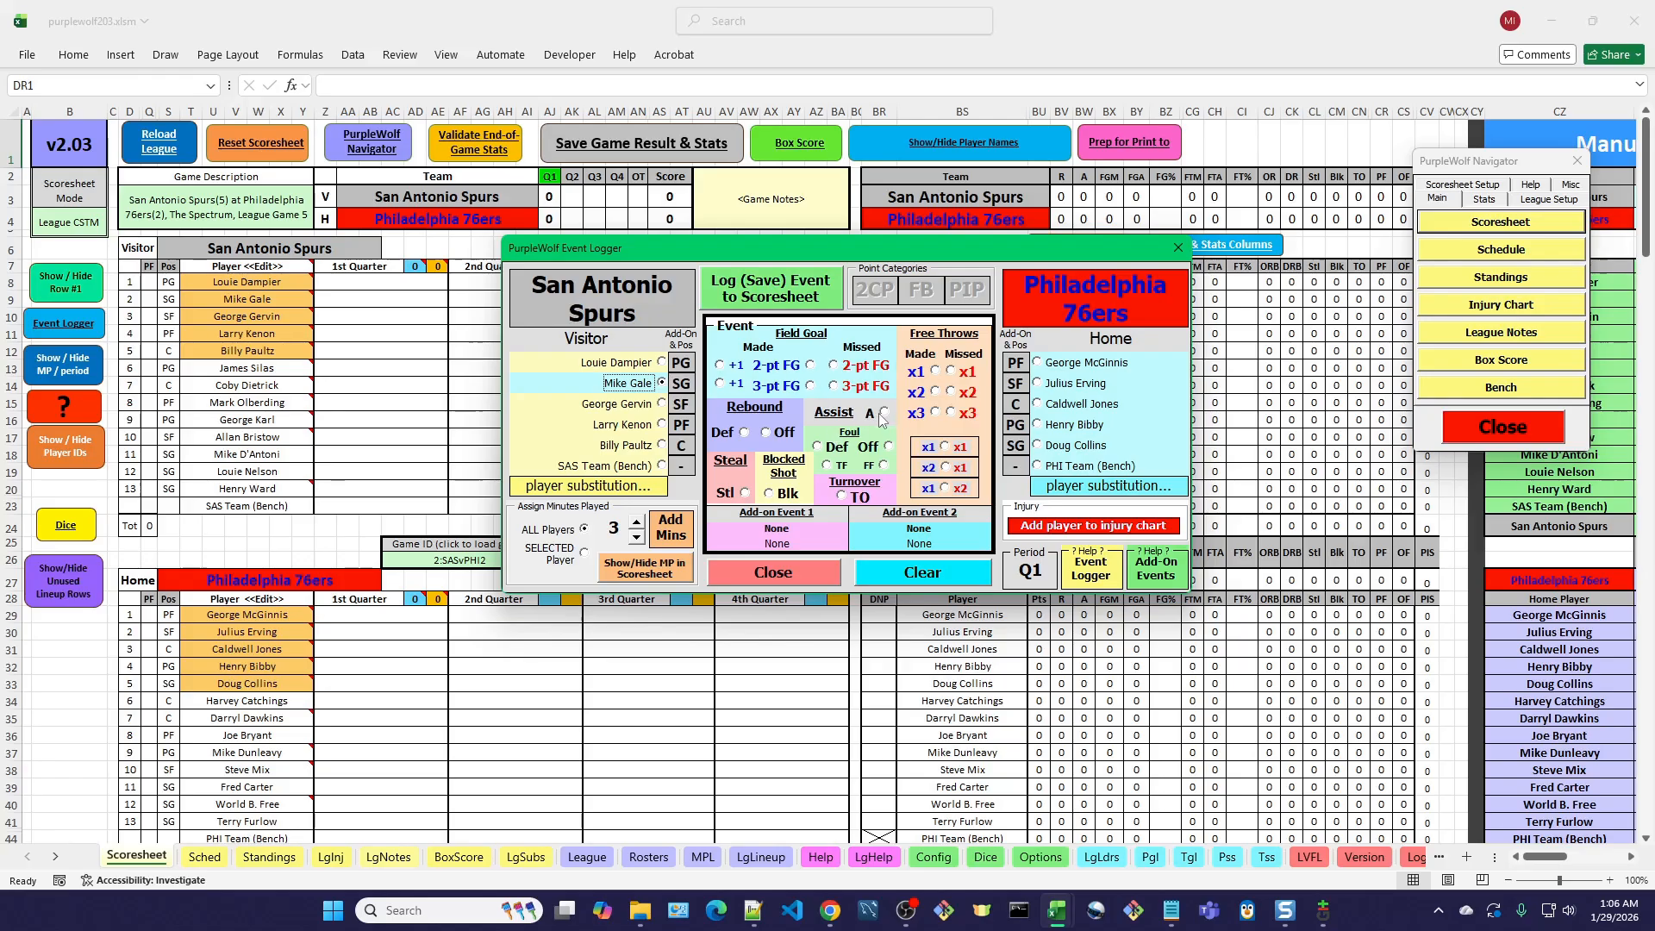
pyautogui.click(883, 412)
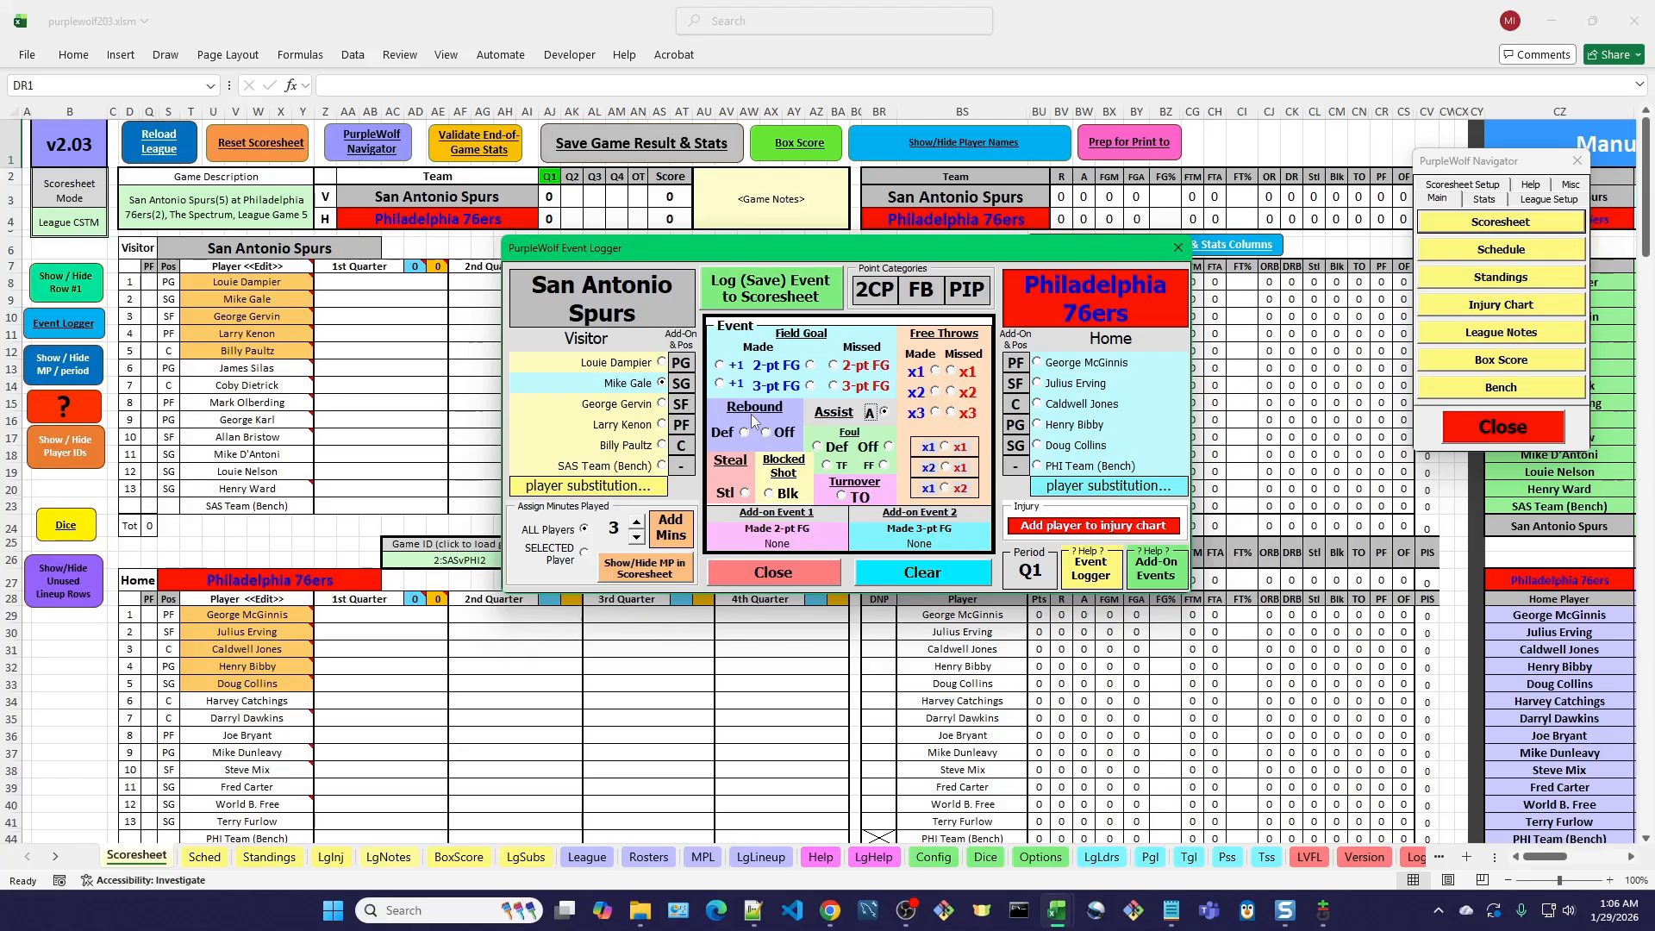
# Assign the made 3-pt FG add-on event to George Gervin and log the play to the Scoresheet.
pyautogui.click(683, 427)
pyautogui.click(683, 406)
pyautogui.click(685, 410)
pyautogui.click(684, 411)
pyautogui.click(686, 412)
pyautogui.click(944, 539)
pyautogui.click(784, 295)
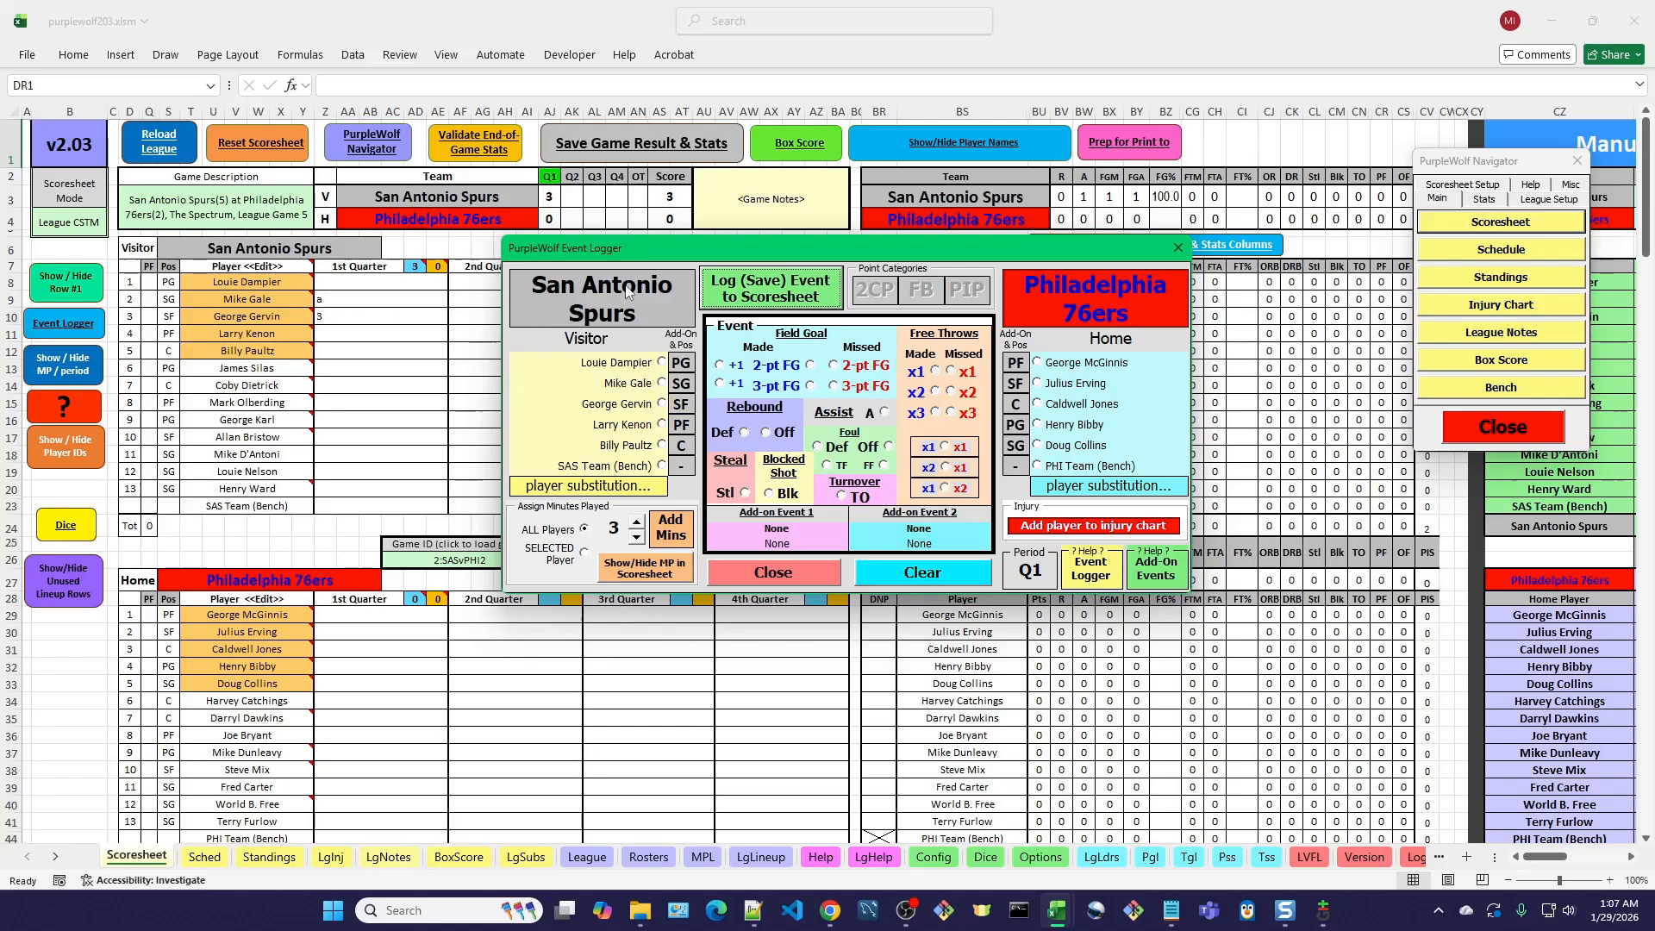
# Read the Event Logger form help beside the form it describes, and close the help.
pyautogui.moveTo(684, 256); pyautogui.dragTo(709, 222)
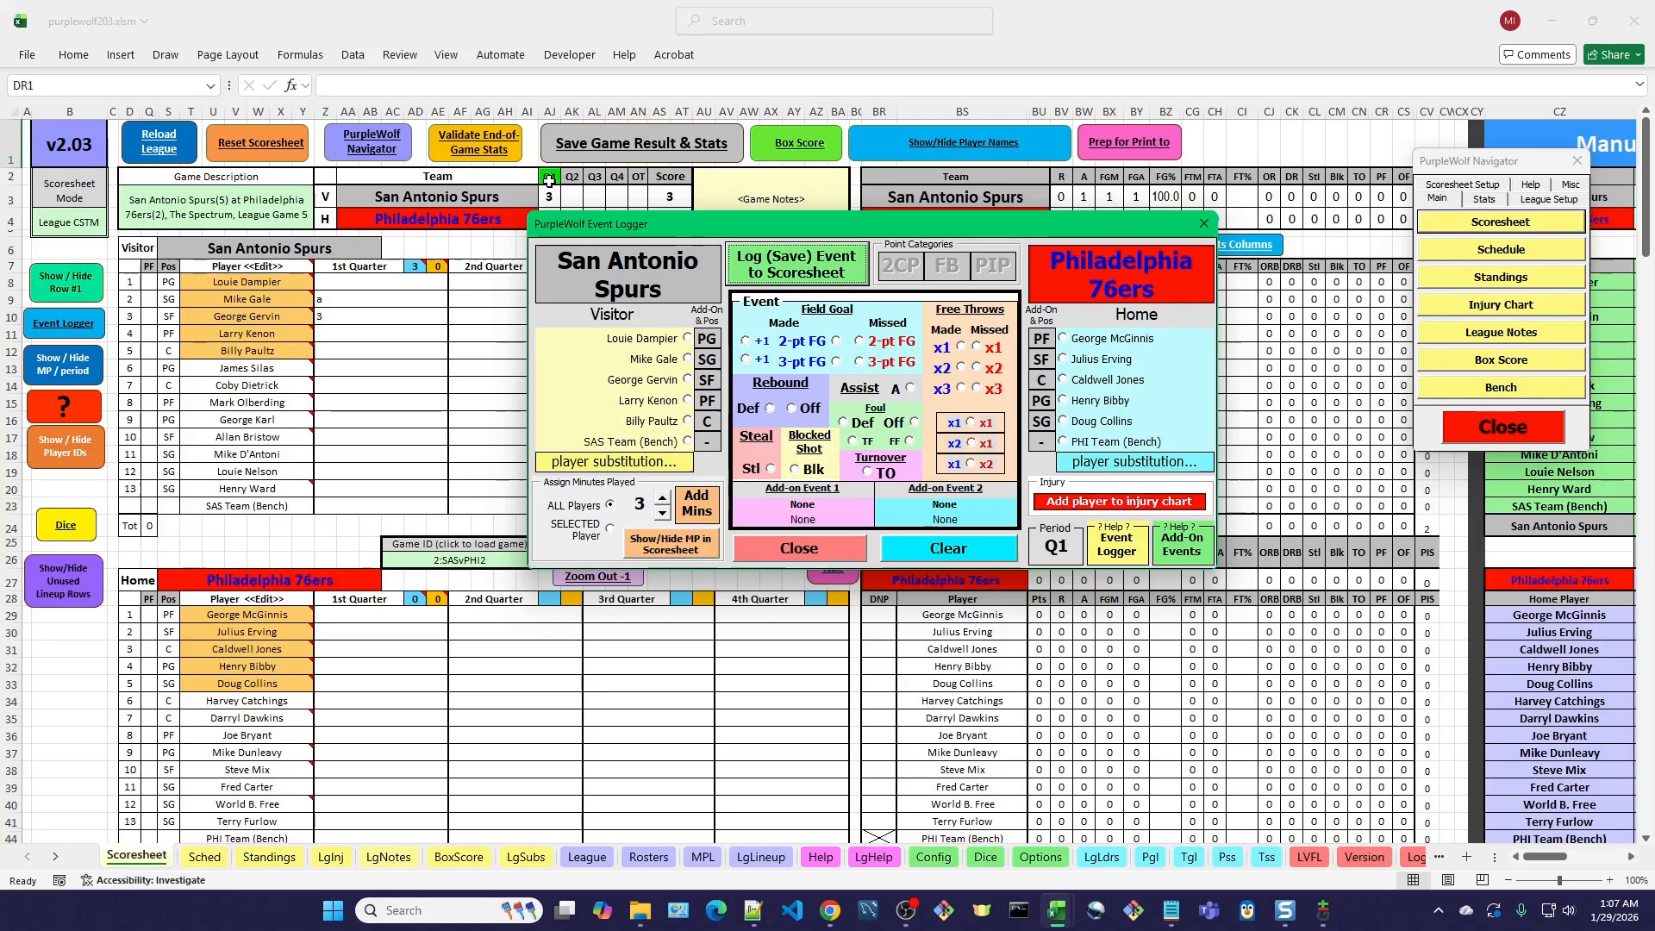
pyautogui.moveTo(674, 219); pyautogui.dragTo(675, 255)
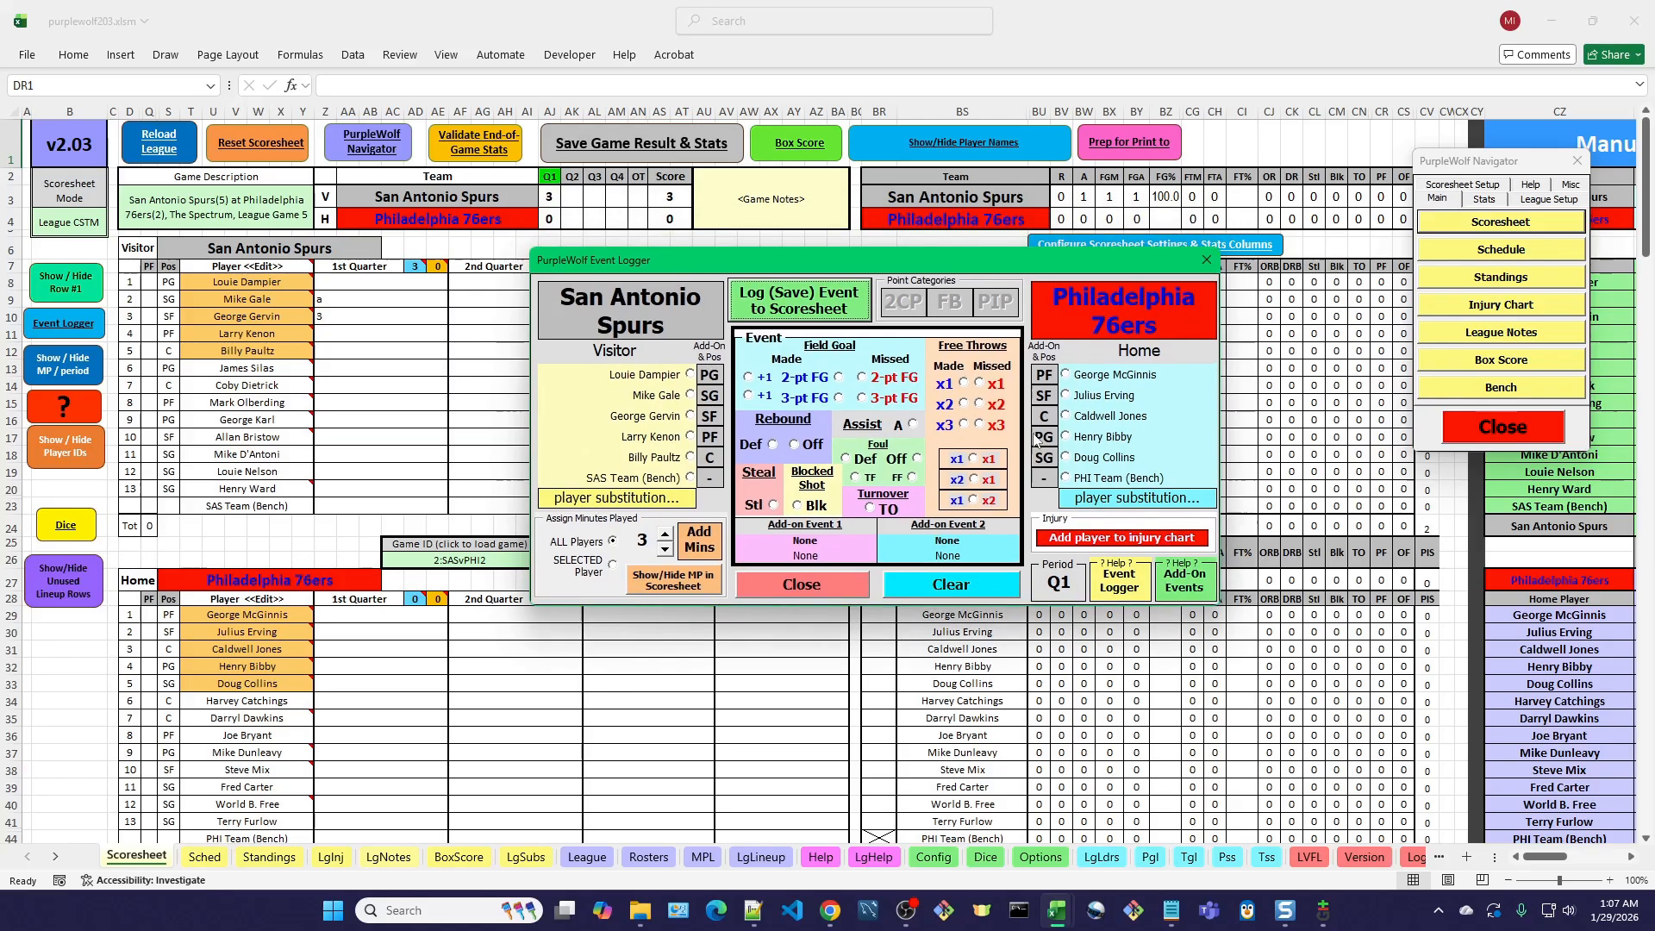
pyautogui.click(1121, 587)
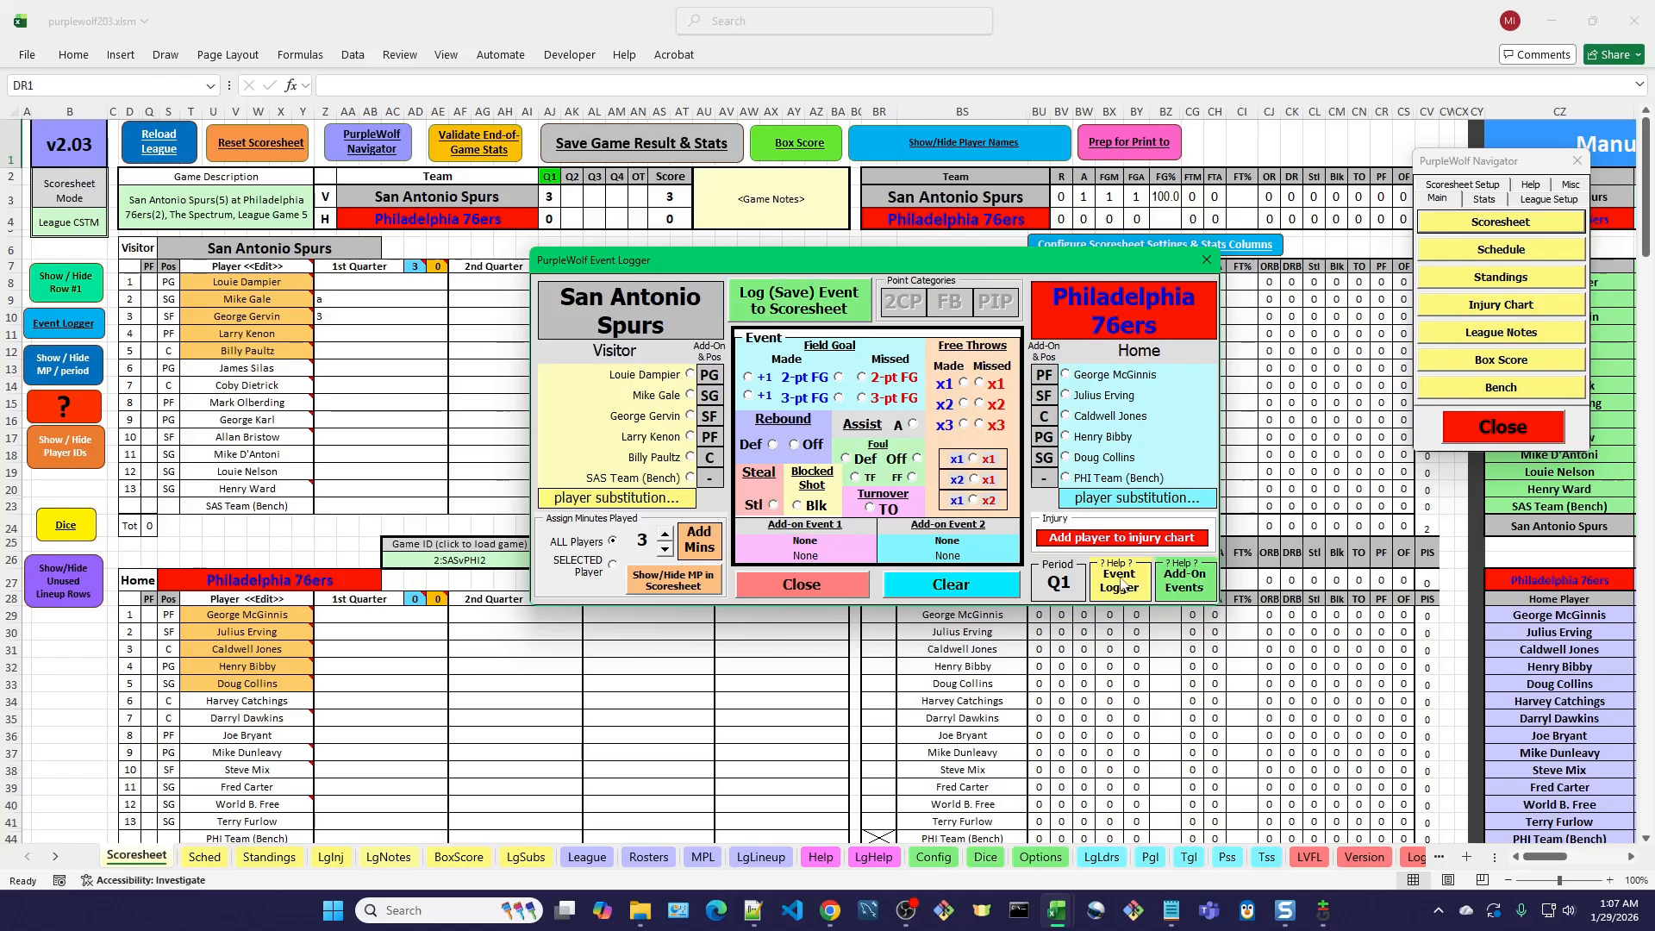
pyautogui.moveTo(890, 254); pyautogui.dragTo(941, 152)
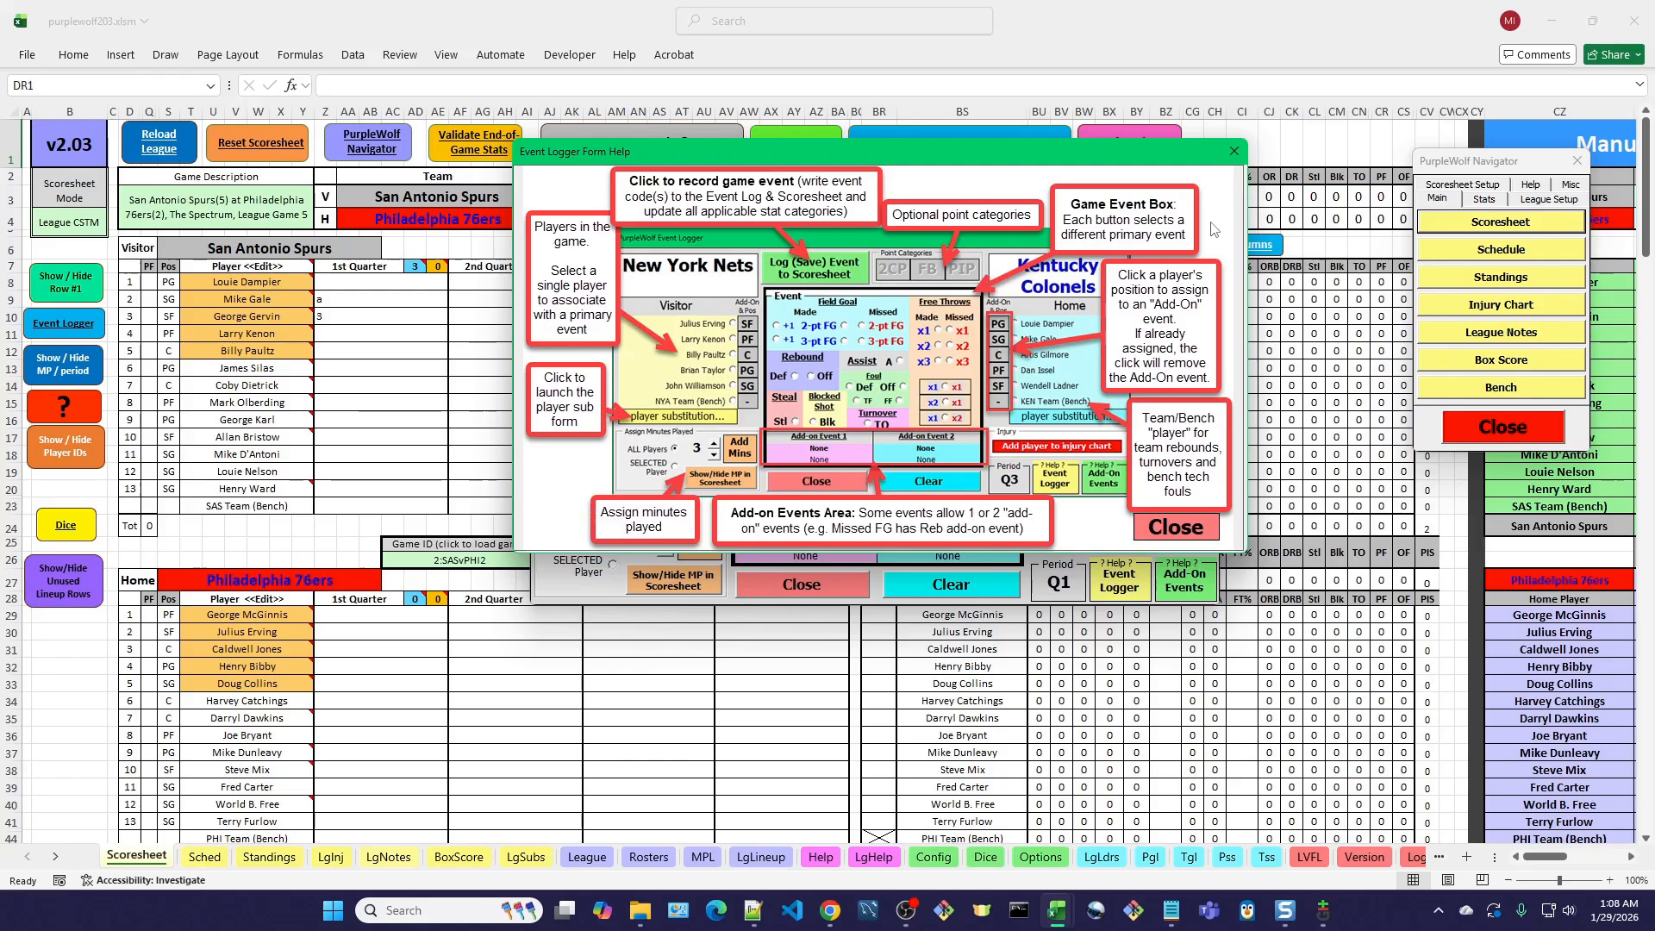
pyautogui.moveTo(995, 157); pyautogui.dragTo(1405, 32)
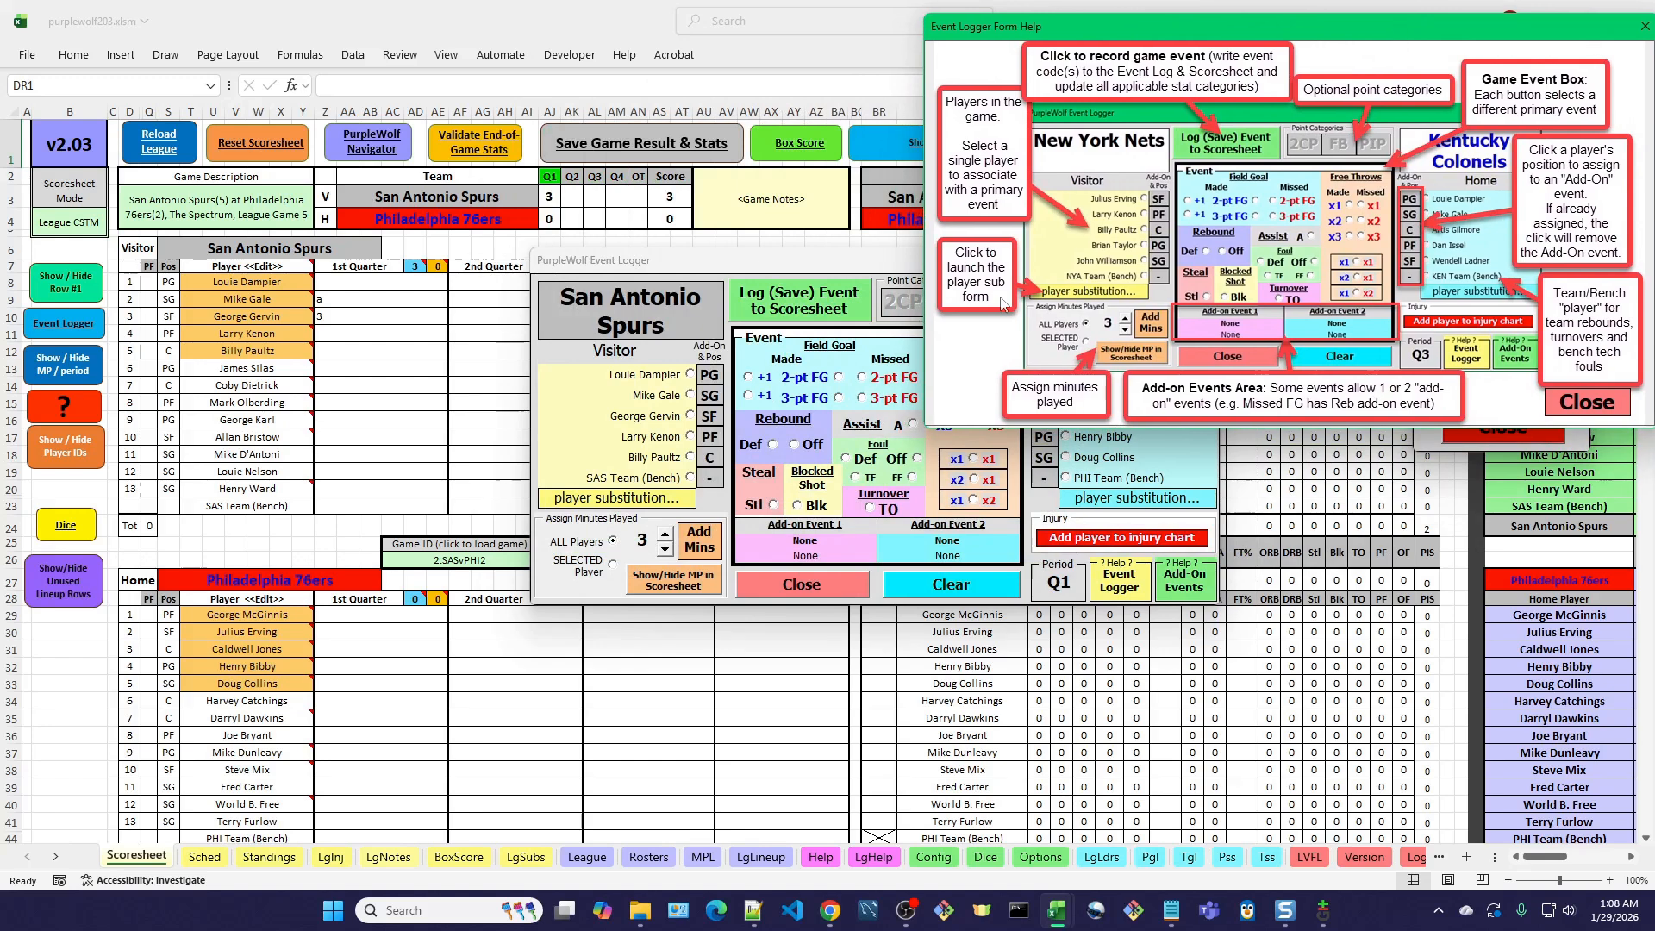
pyautogui.moveTo(820, 263); pyautogui.dragTo(722, 290)
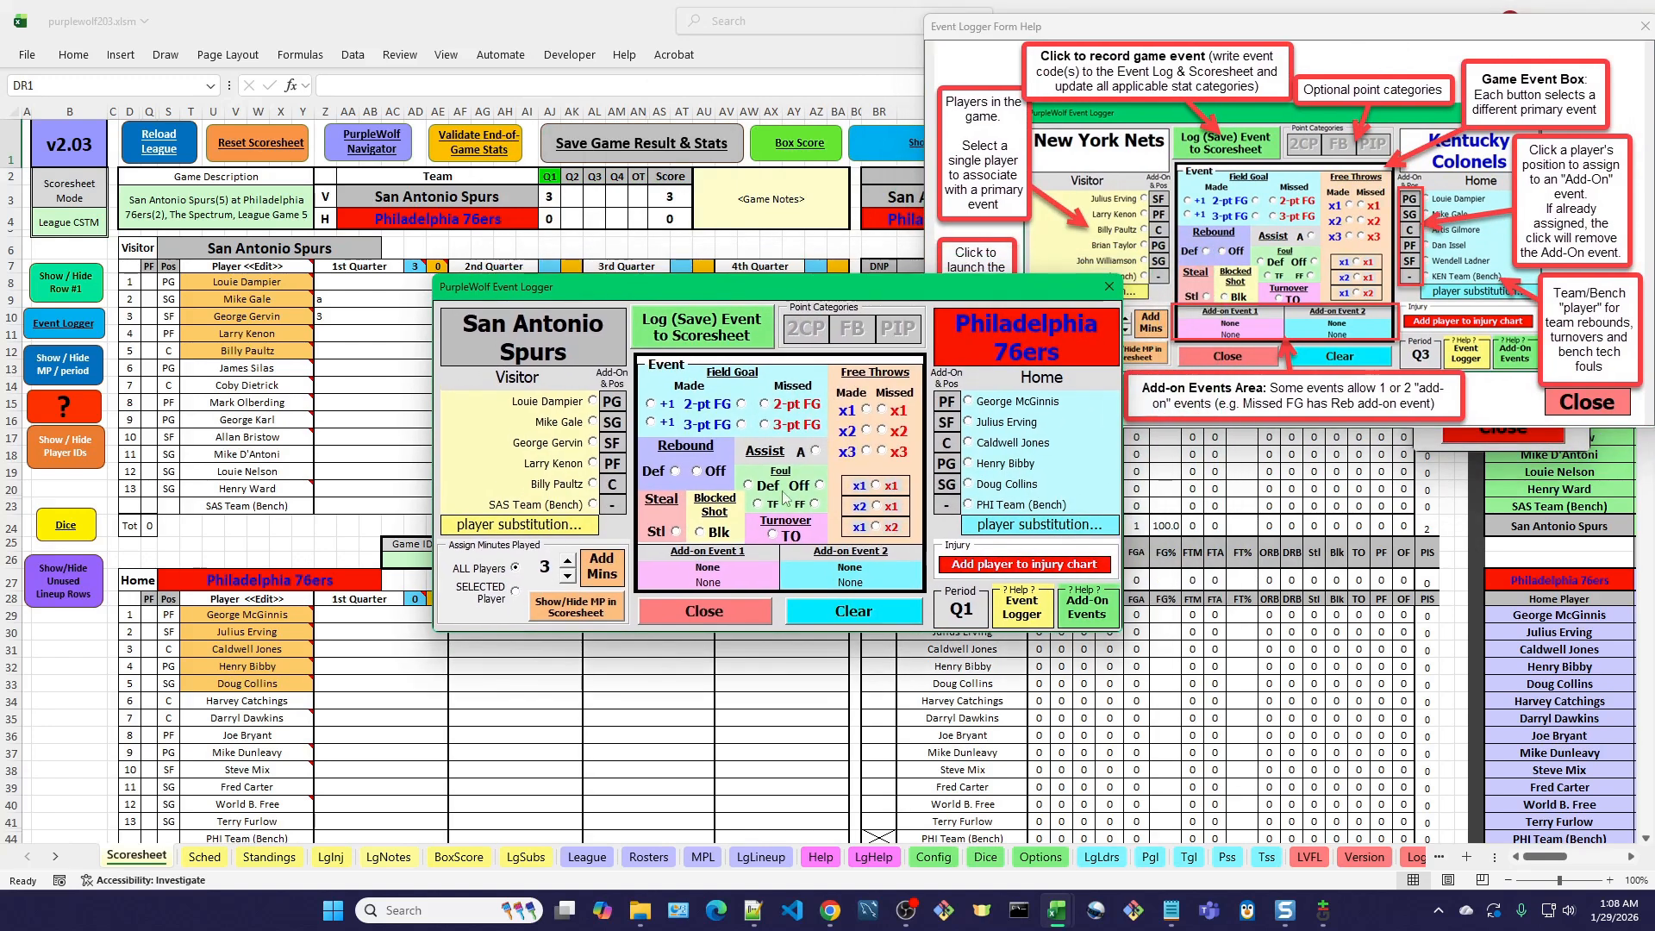
pyautogui.click(1616, 406)
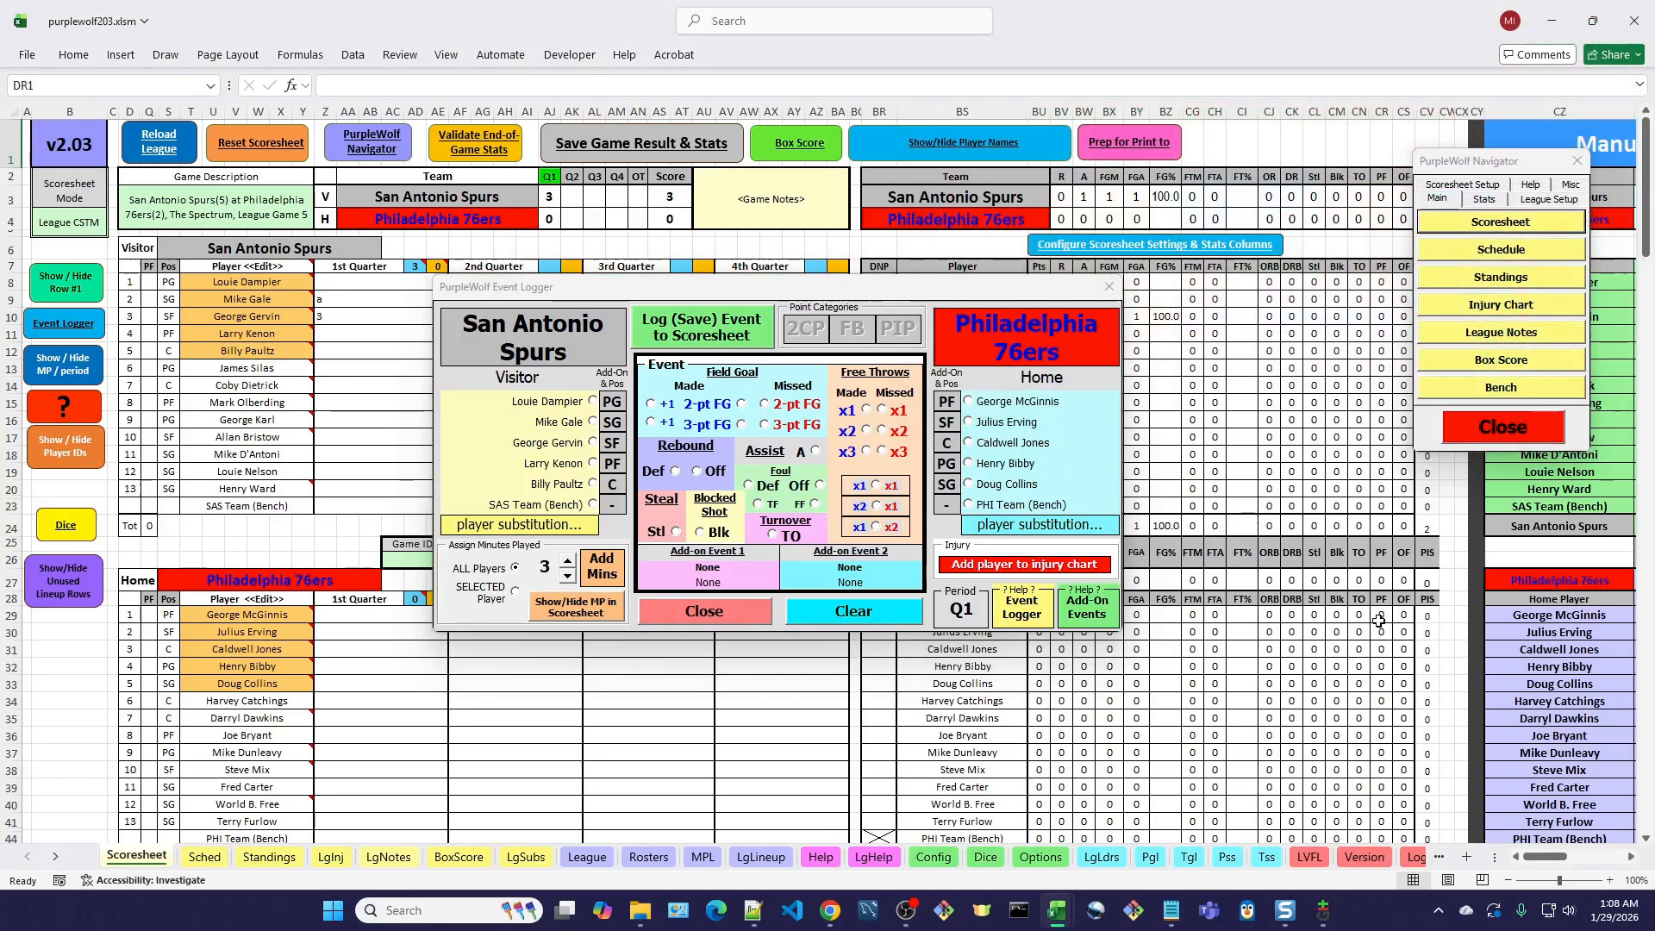
# Open the Add-On Events help and place it clear of the Event Logger to read which add-ons each primary event allows.
pyautogui.click(1088, 614)
pyautogui.moveTo(762, 349); pyautogui.dragTo(1132, 74)
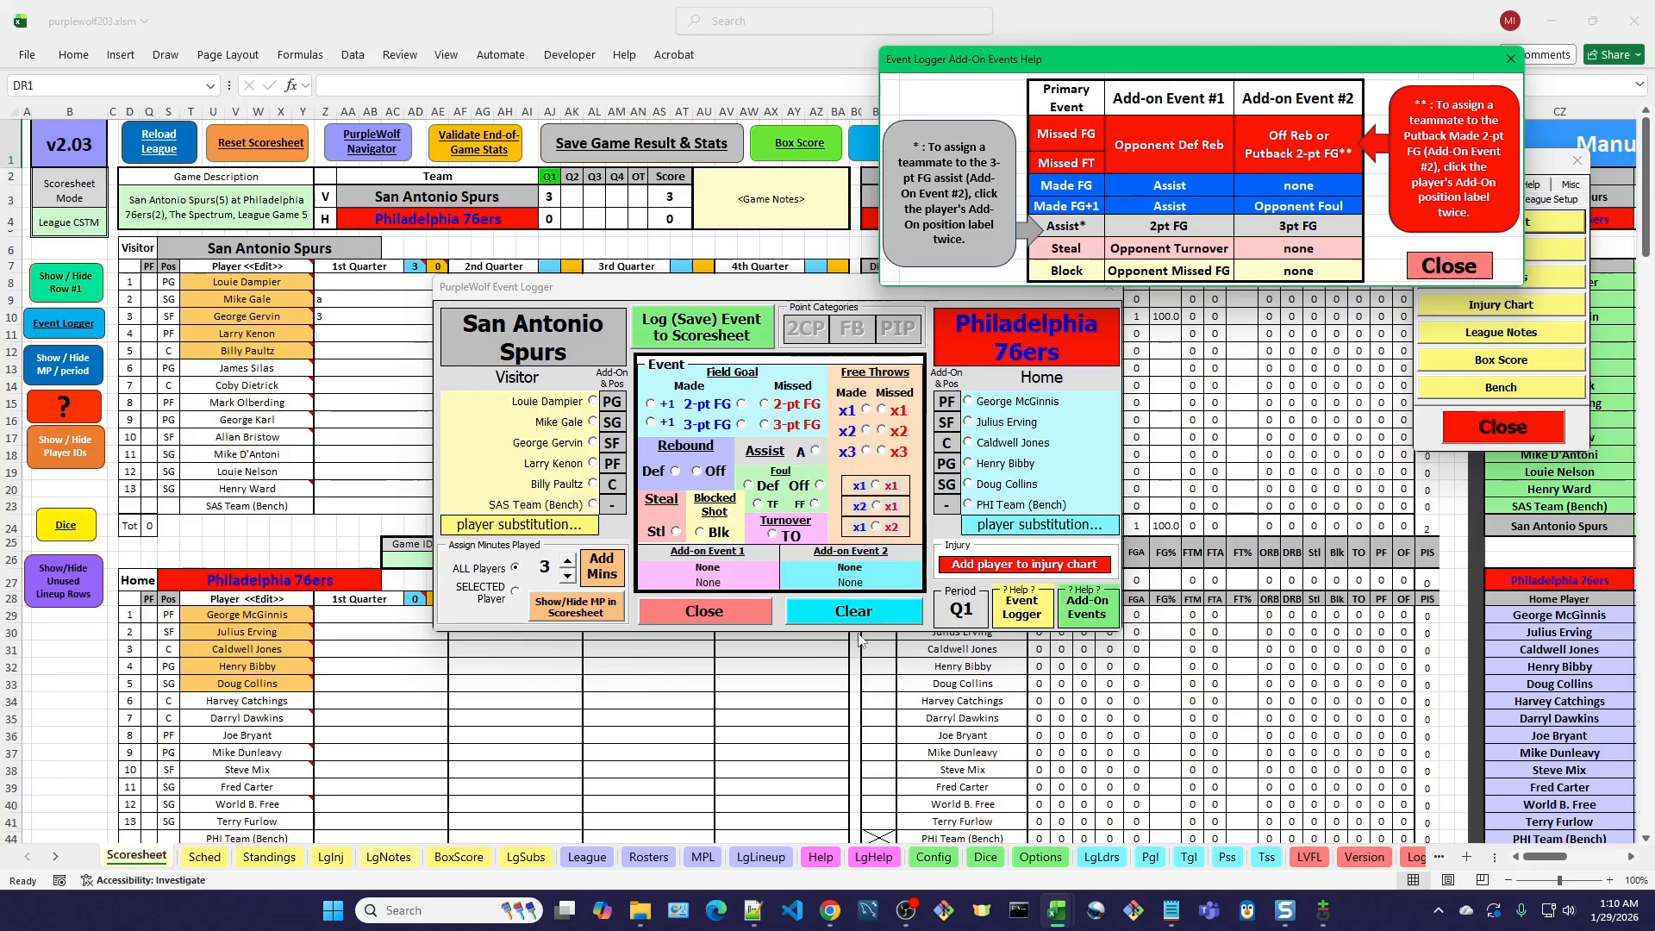
pyautogui.click(515, 567)
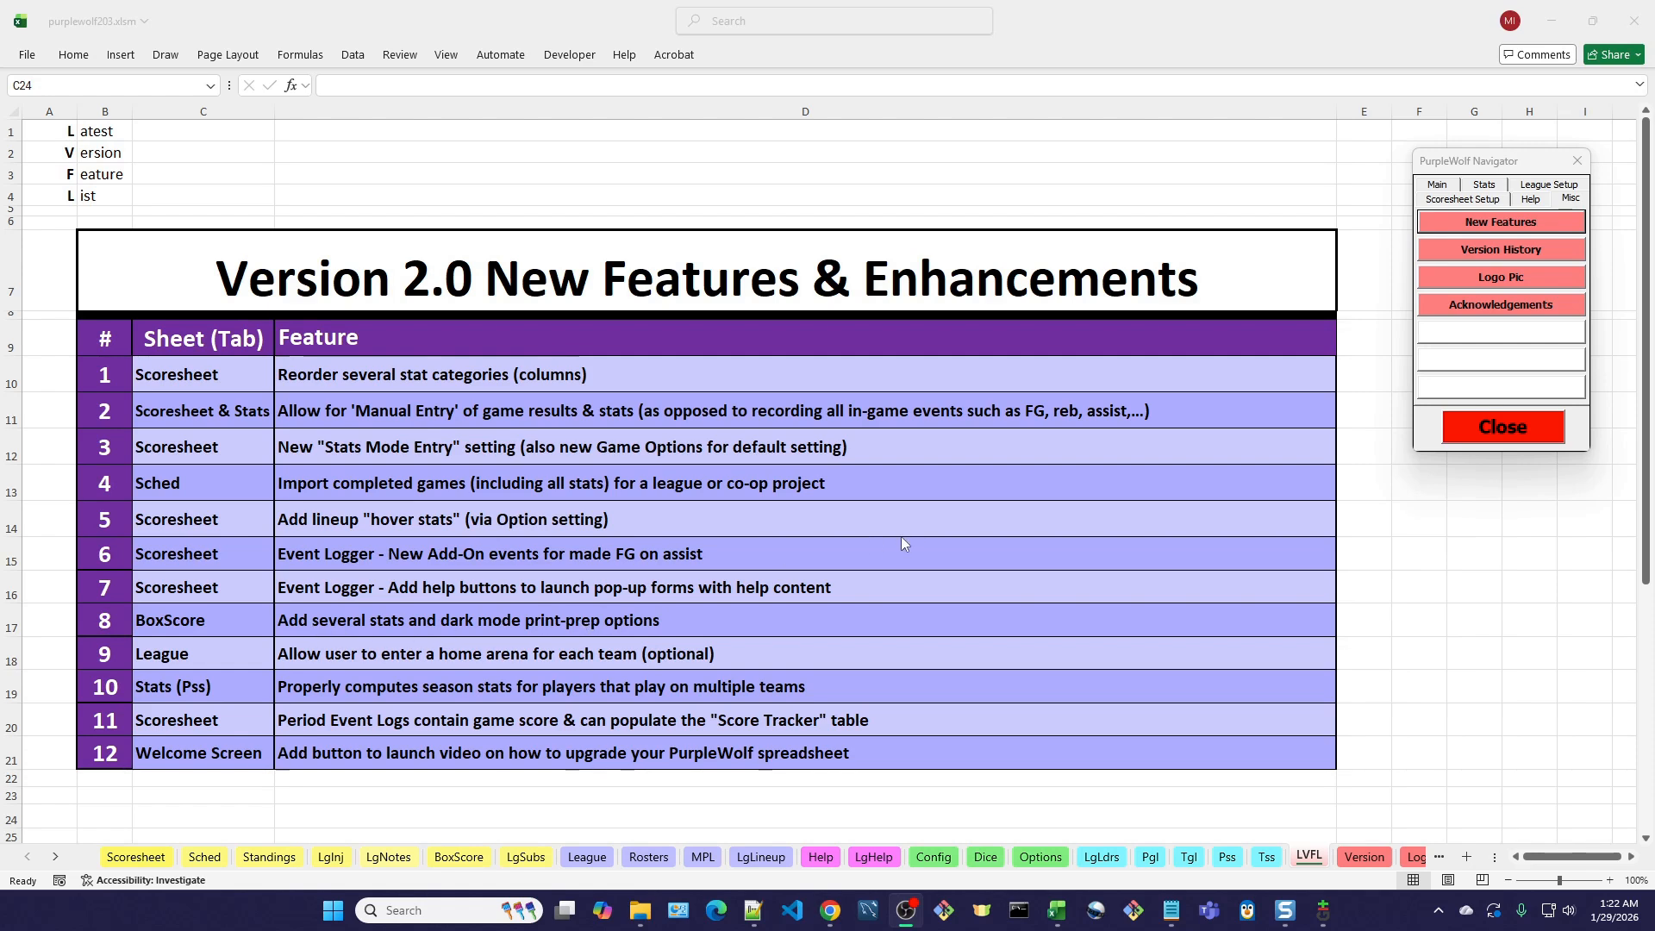
# Open the Box Score sheet, apply the dark mode print preparation, and switch the box score back to light mode.
pyautogui.click(1453, 189)
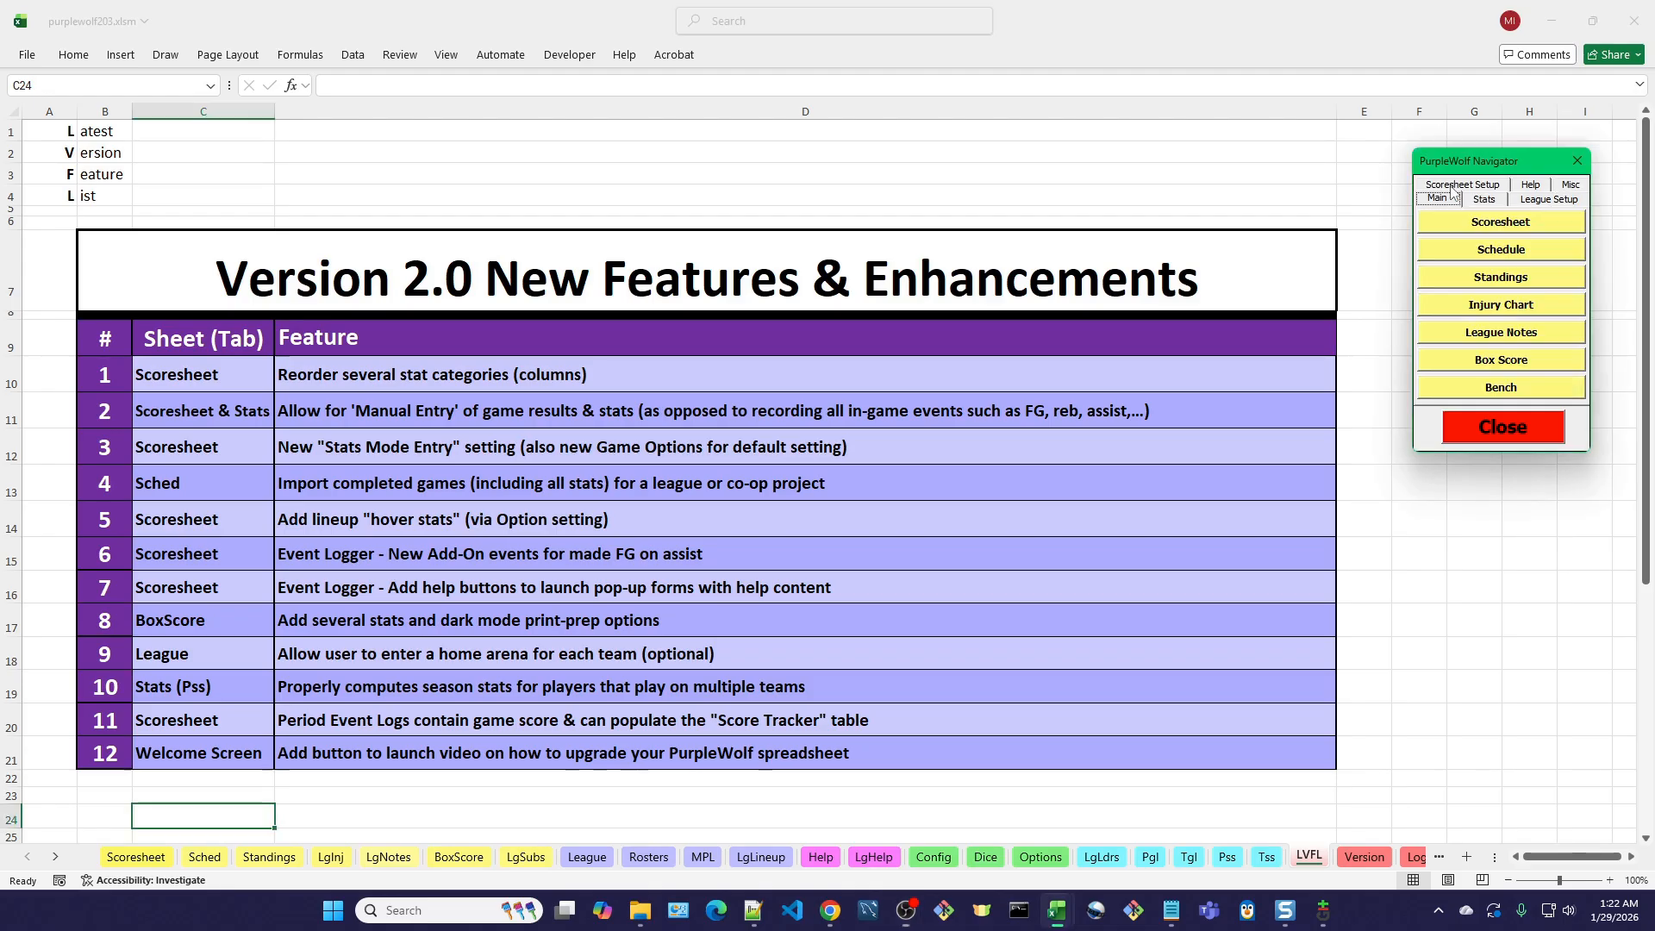
pyautogui.click(1519, 362)
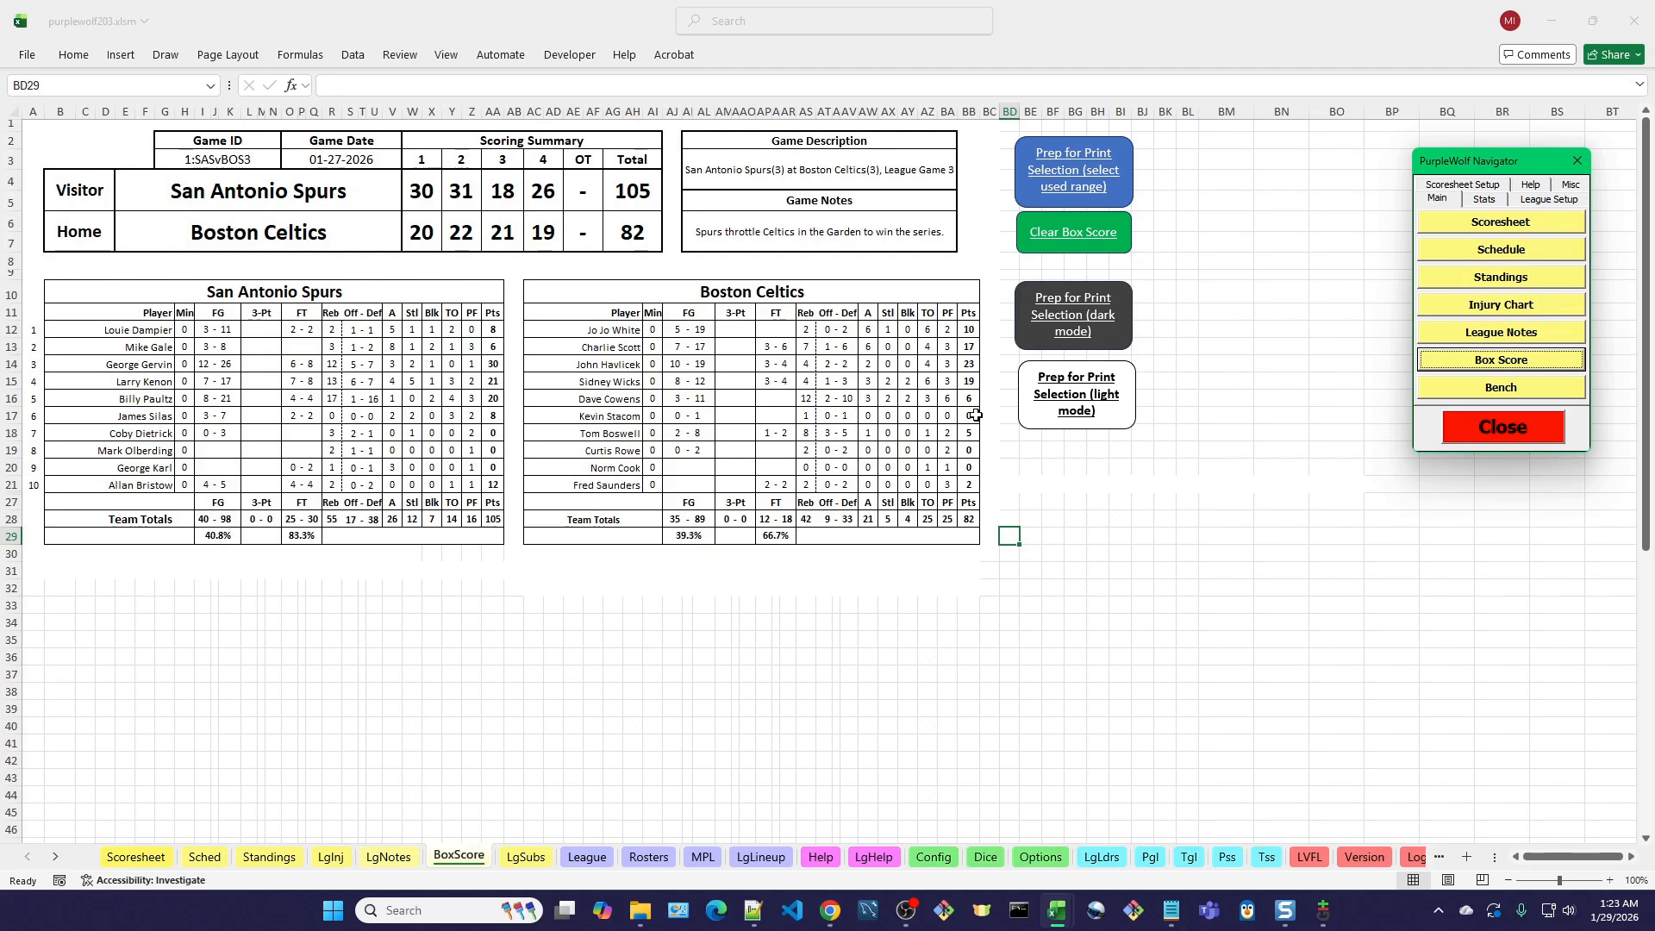
pyautogui.click(1097, 323)
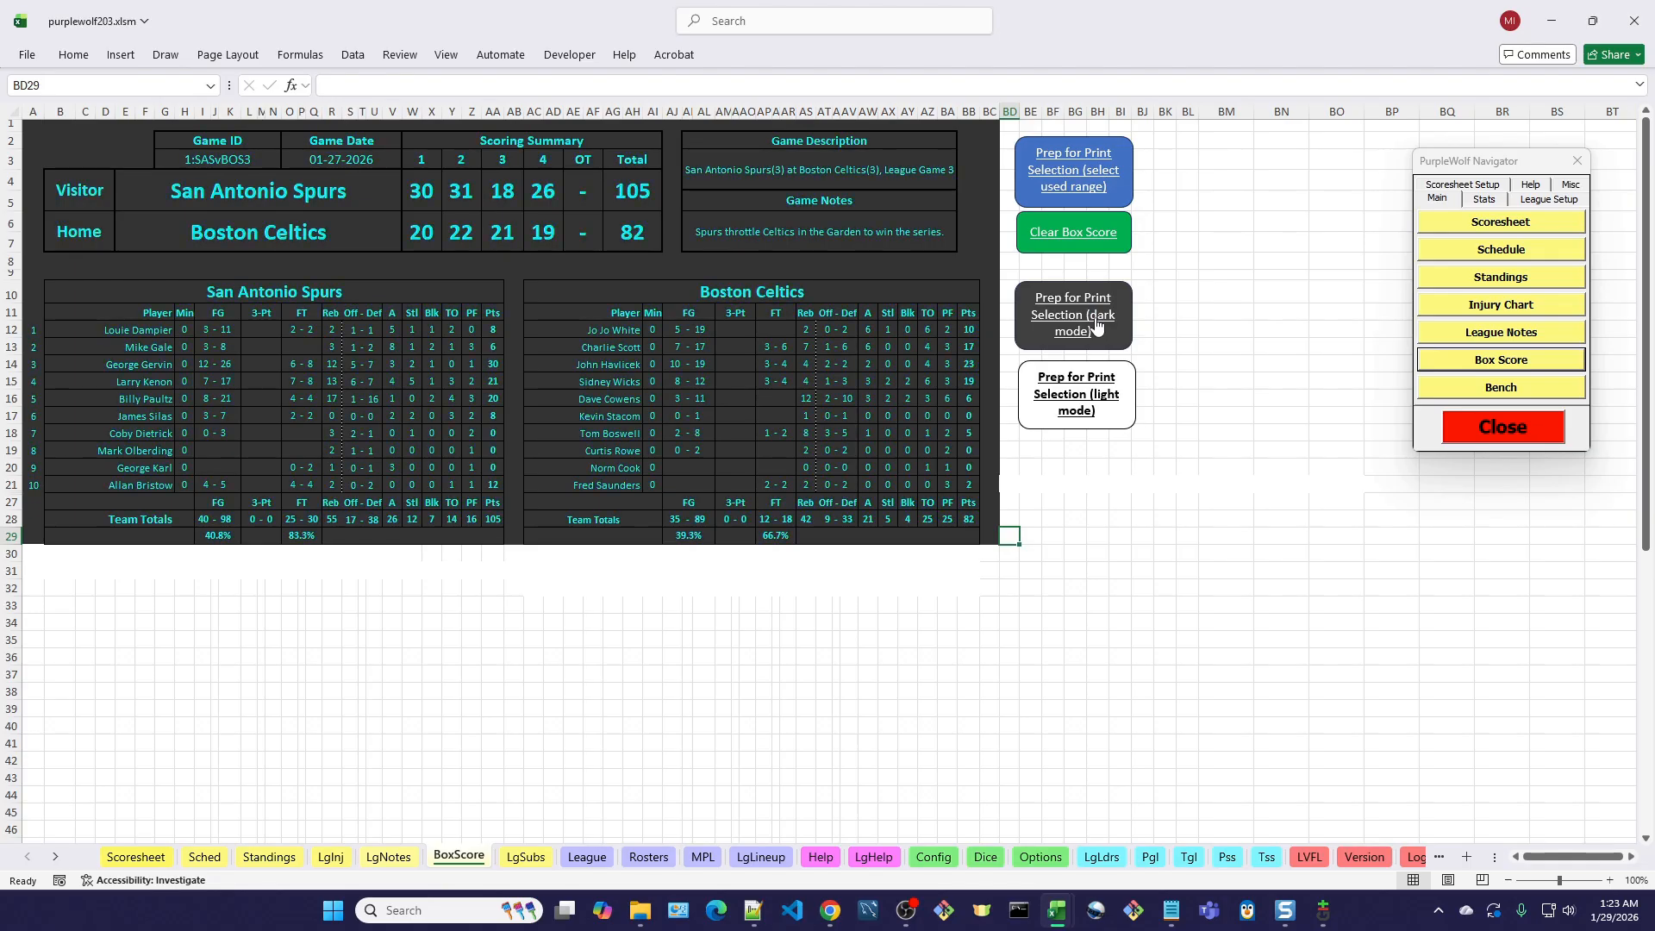
pyautogui.click(1093, 393)
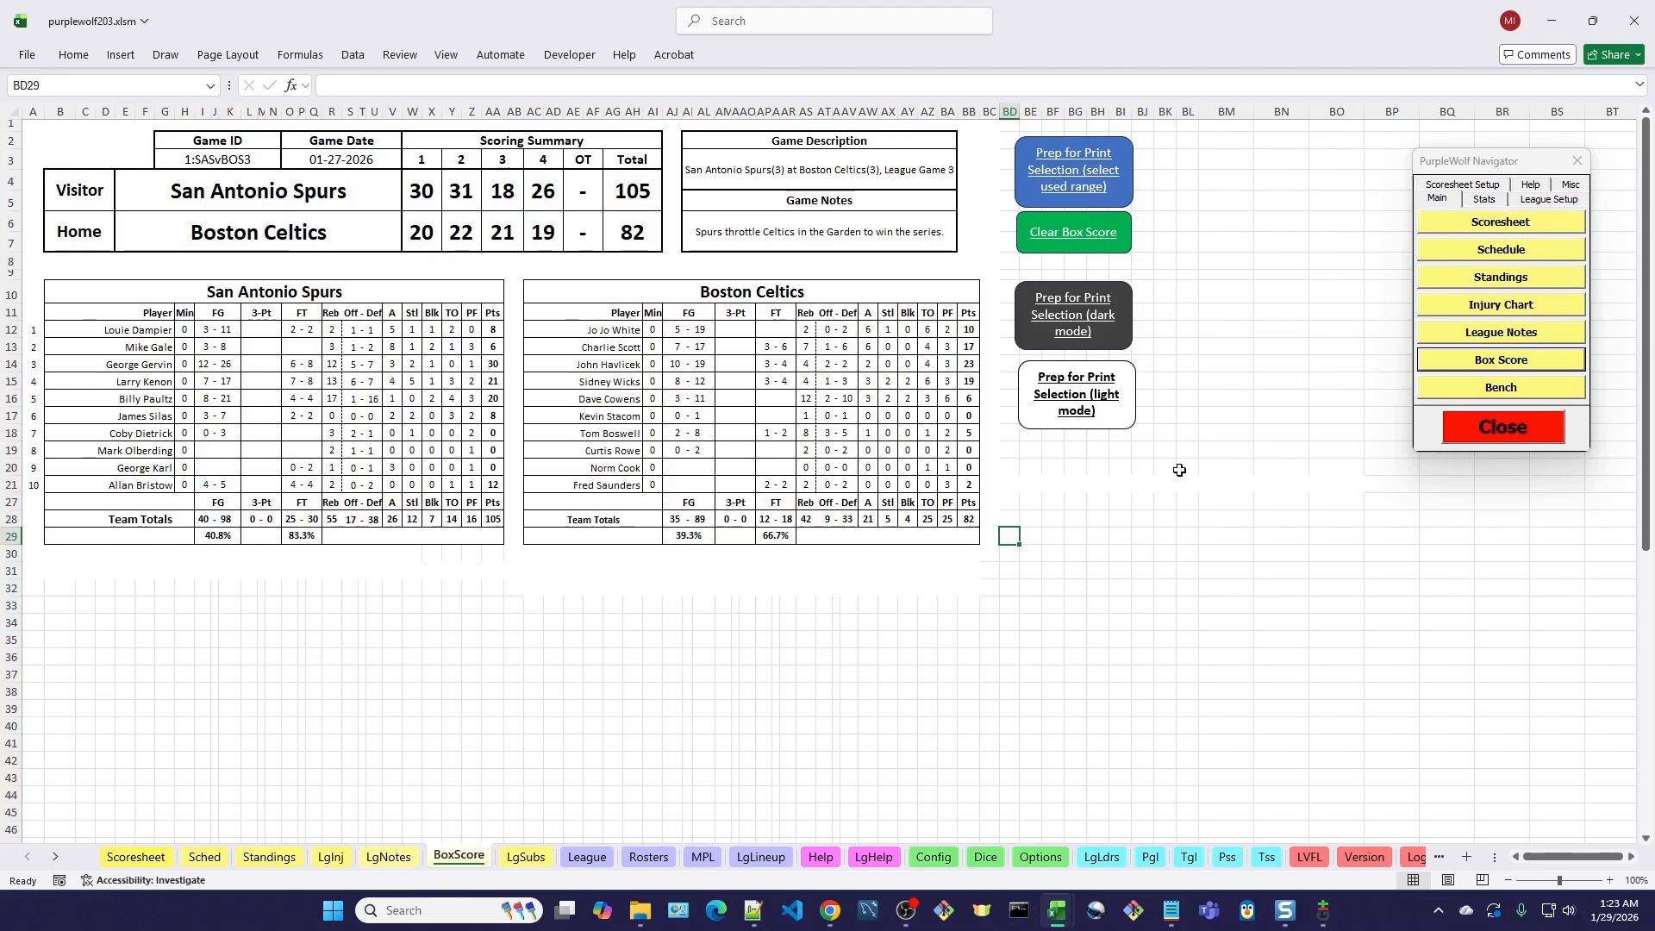
# Review the New Features list and open the League Setup sheet to examine the optional home arena column.
pyautogui.click(1577, 187)
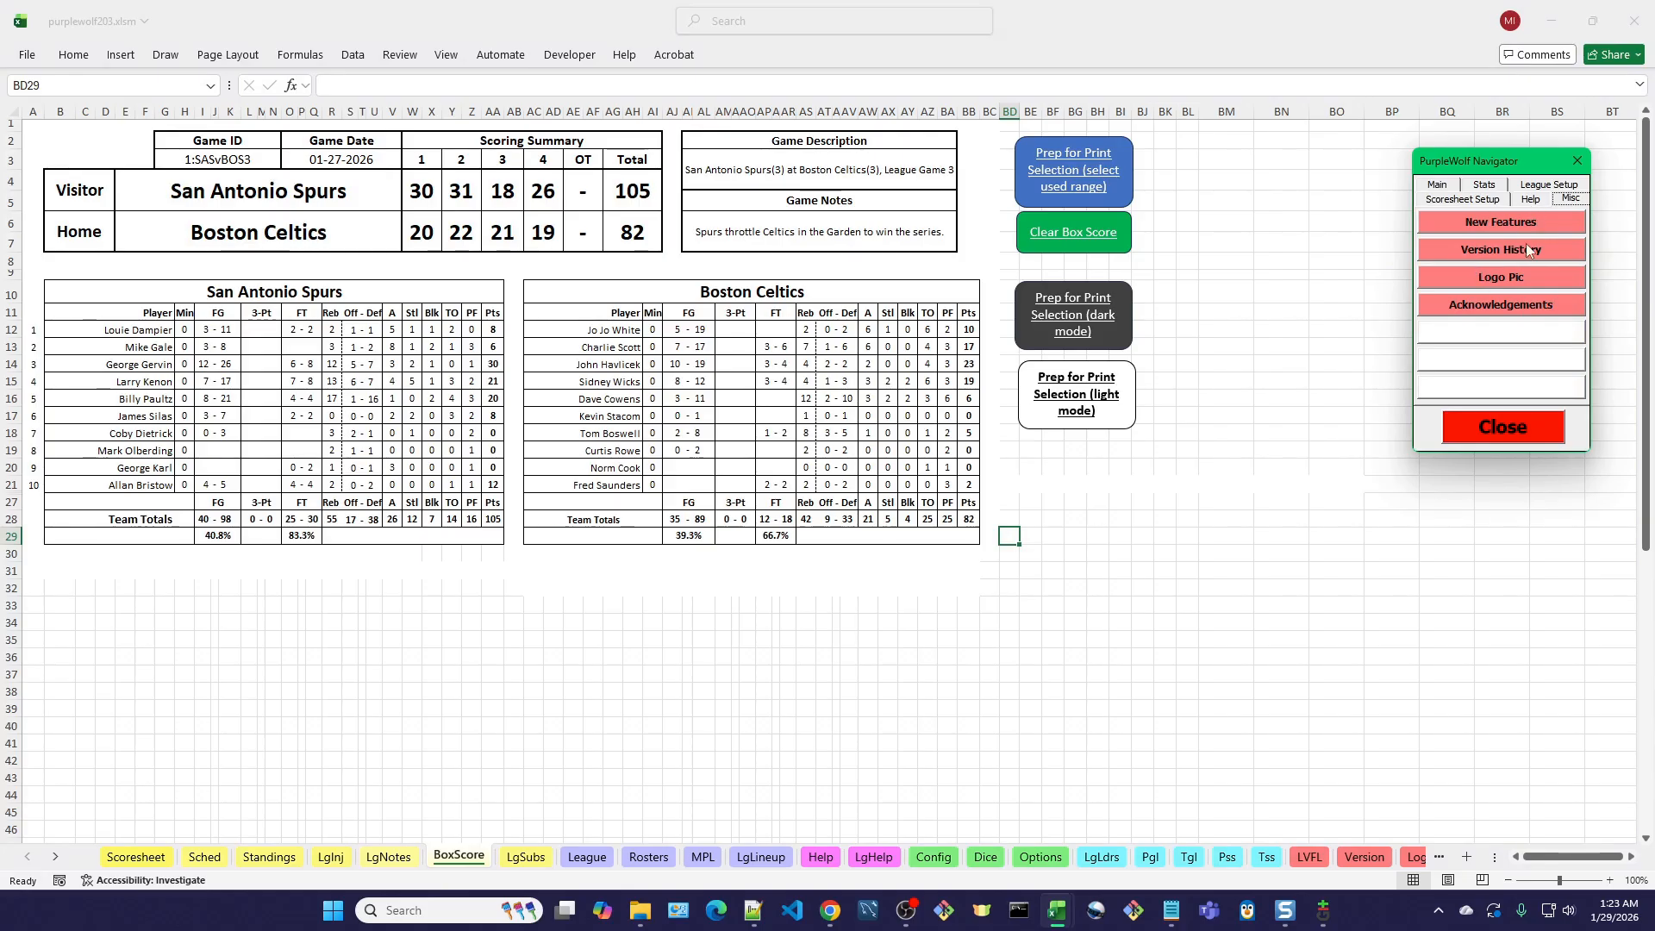
pyautogui.click(1511, 224)
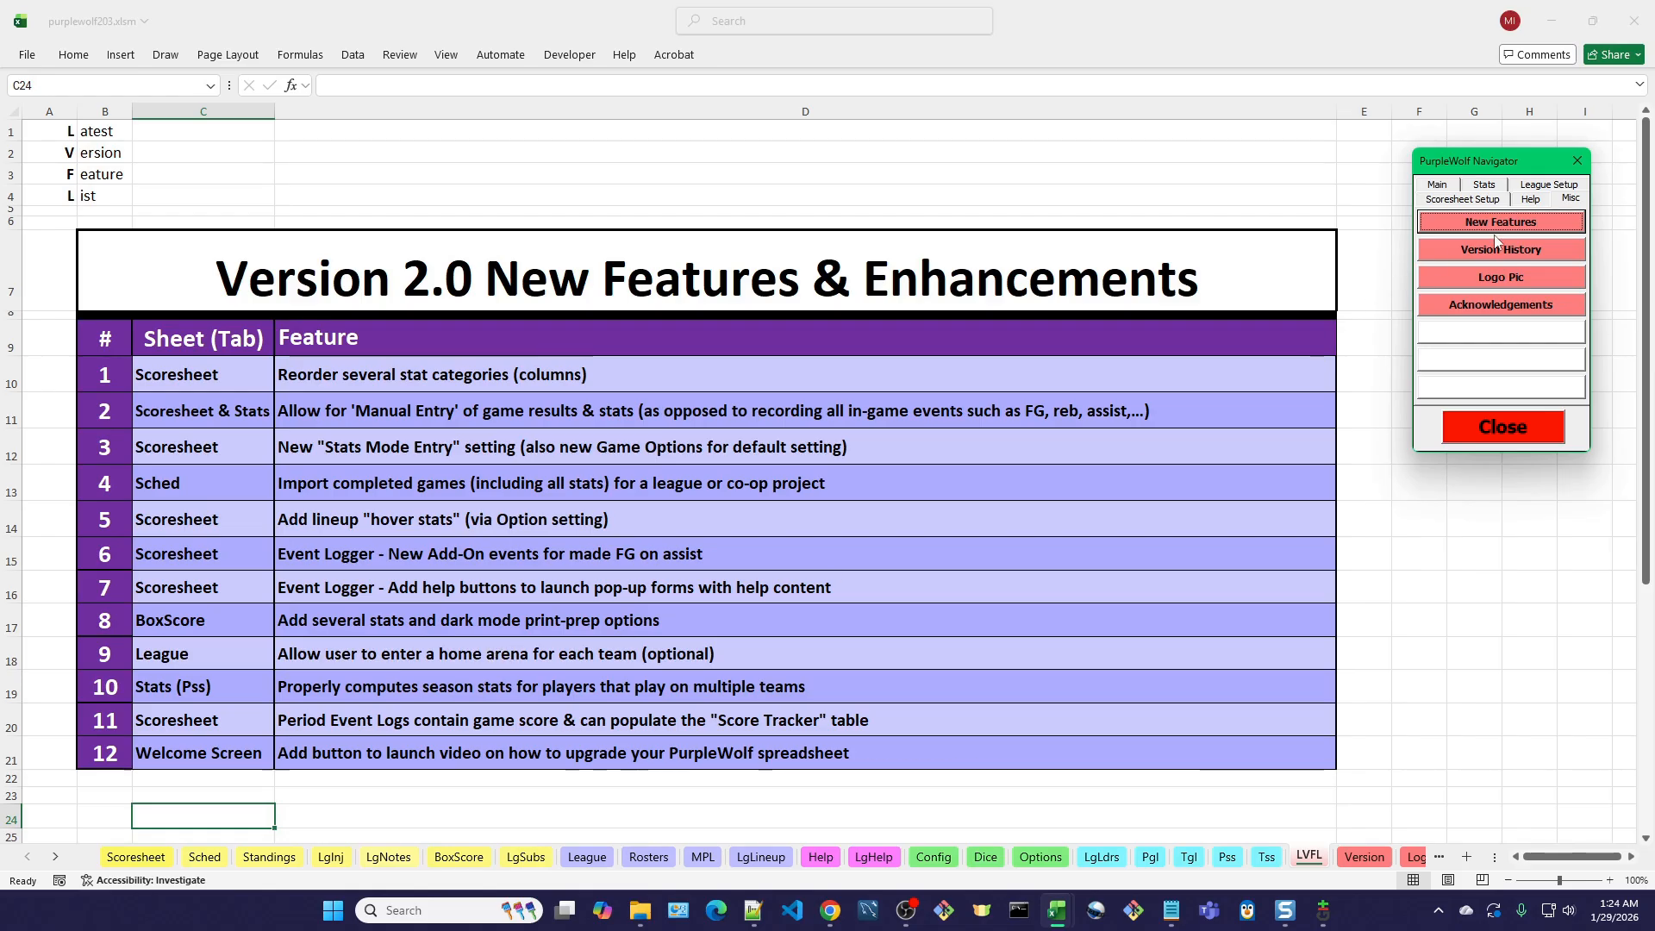
pyautogui.click(1580, 186)
pyautogui.click(1540, 223)
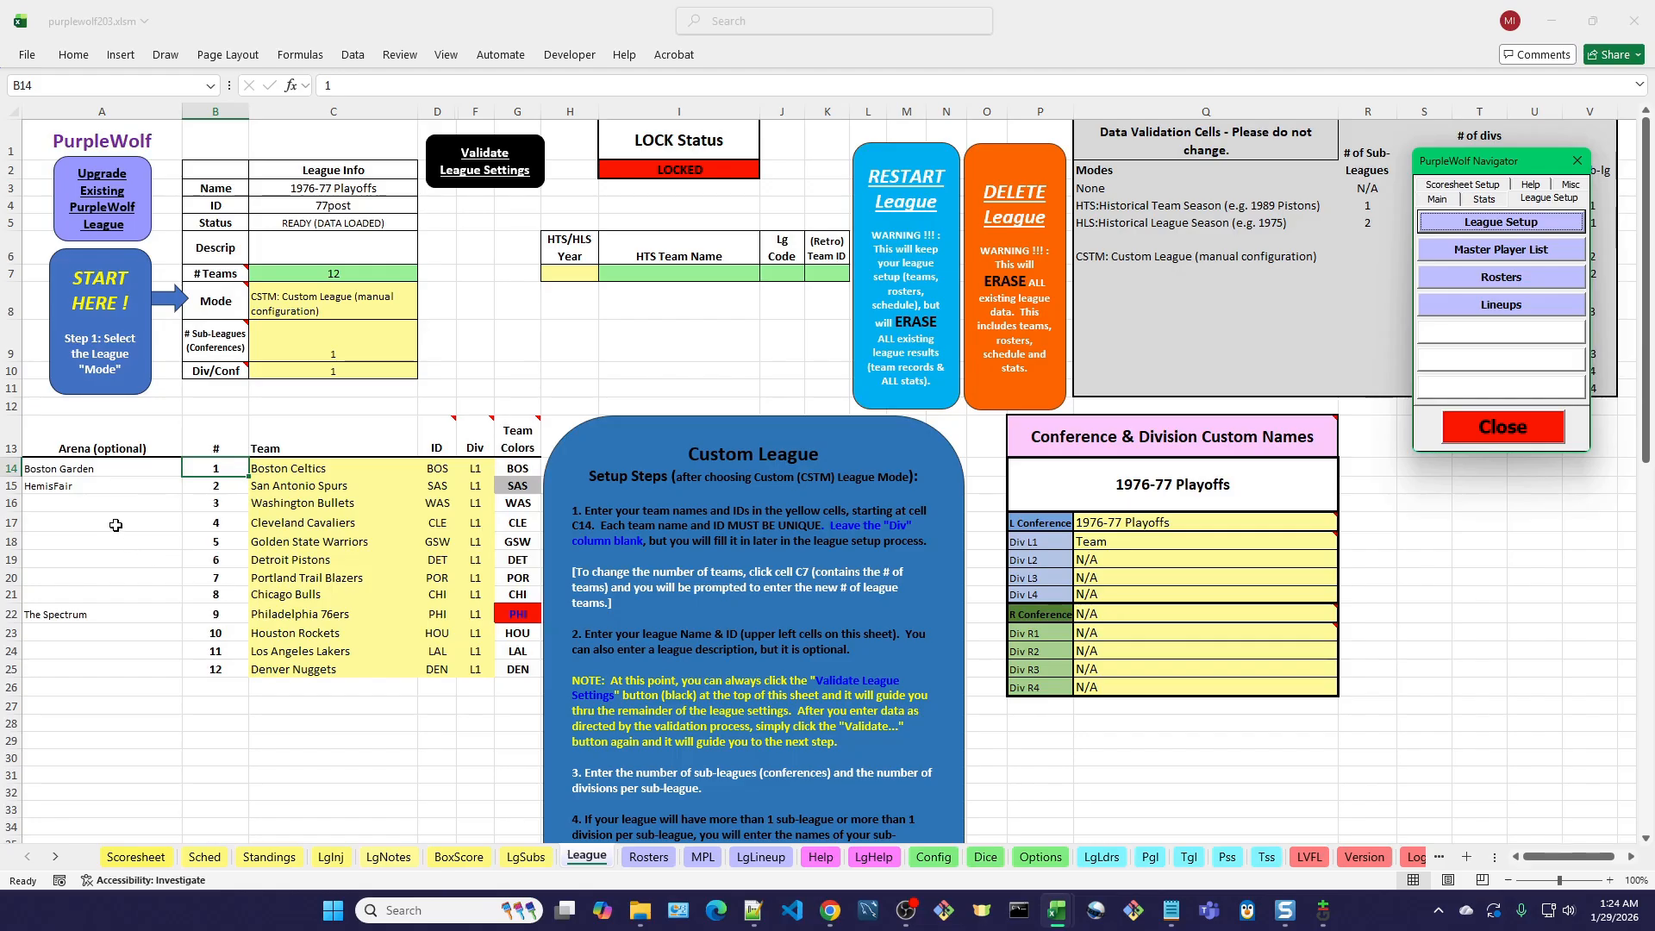
# Reload the league and game data from the Scoresheet.
pyautogui.click(136, 857)
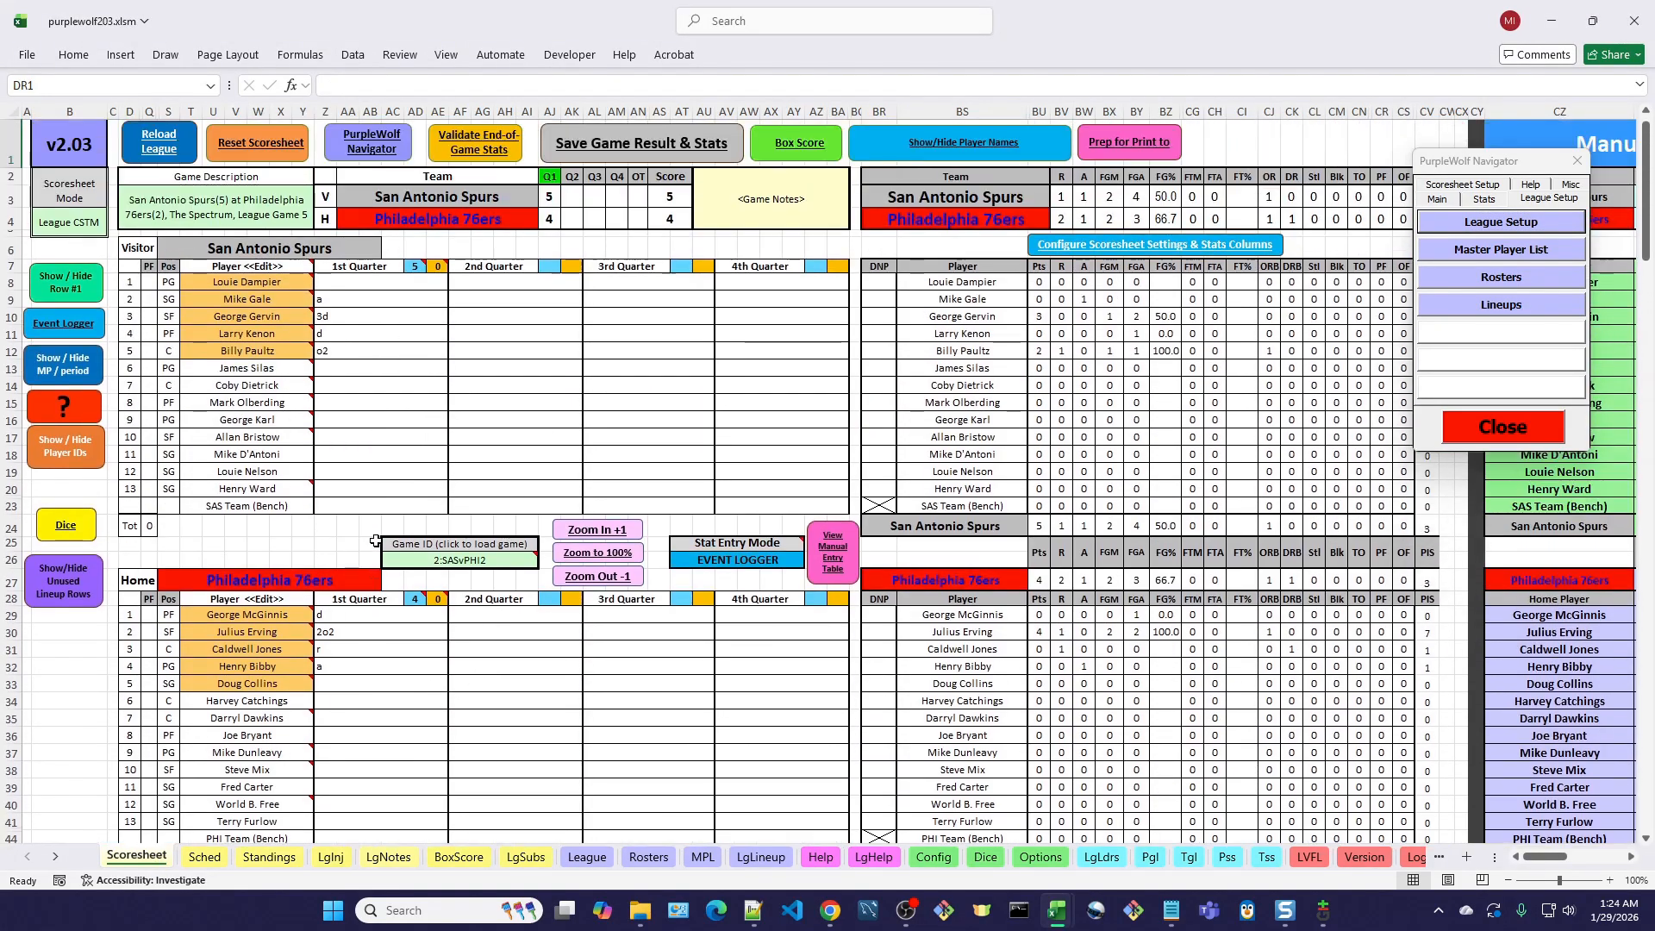
pyautogui.click(161, 151)
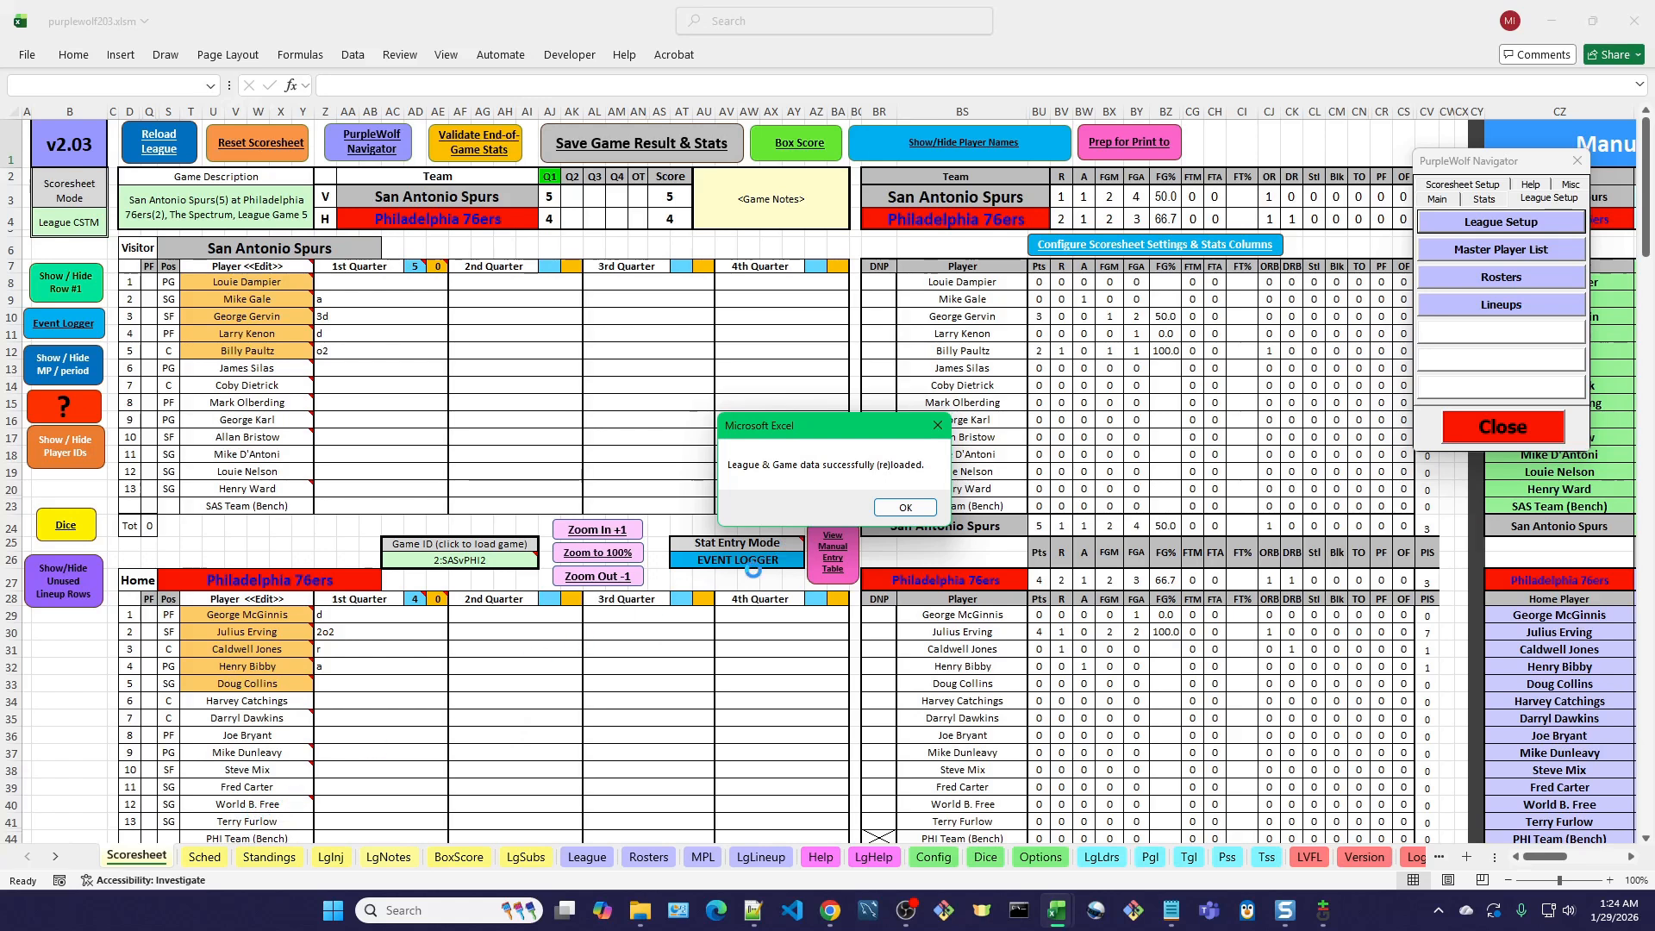
pyautogui.click(905, 508)
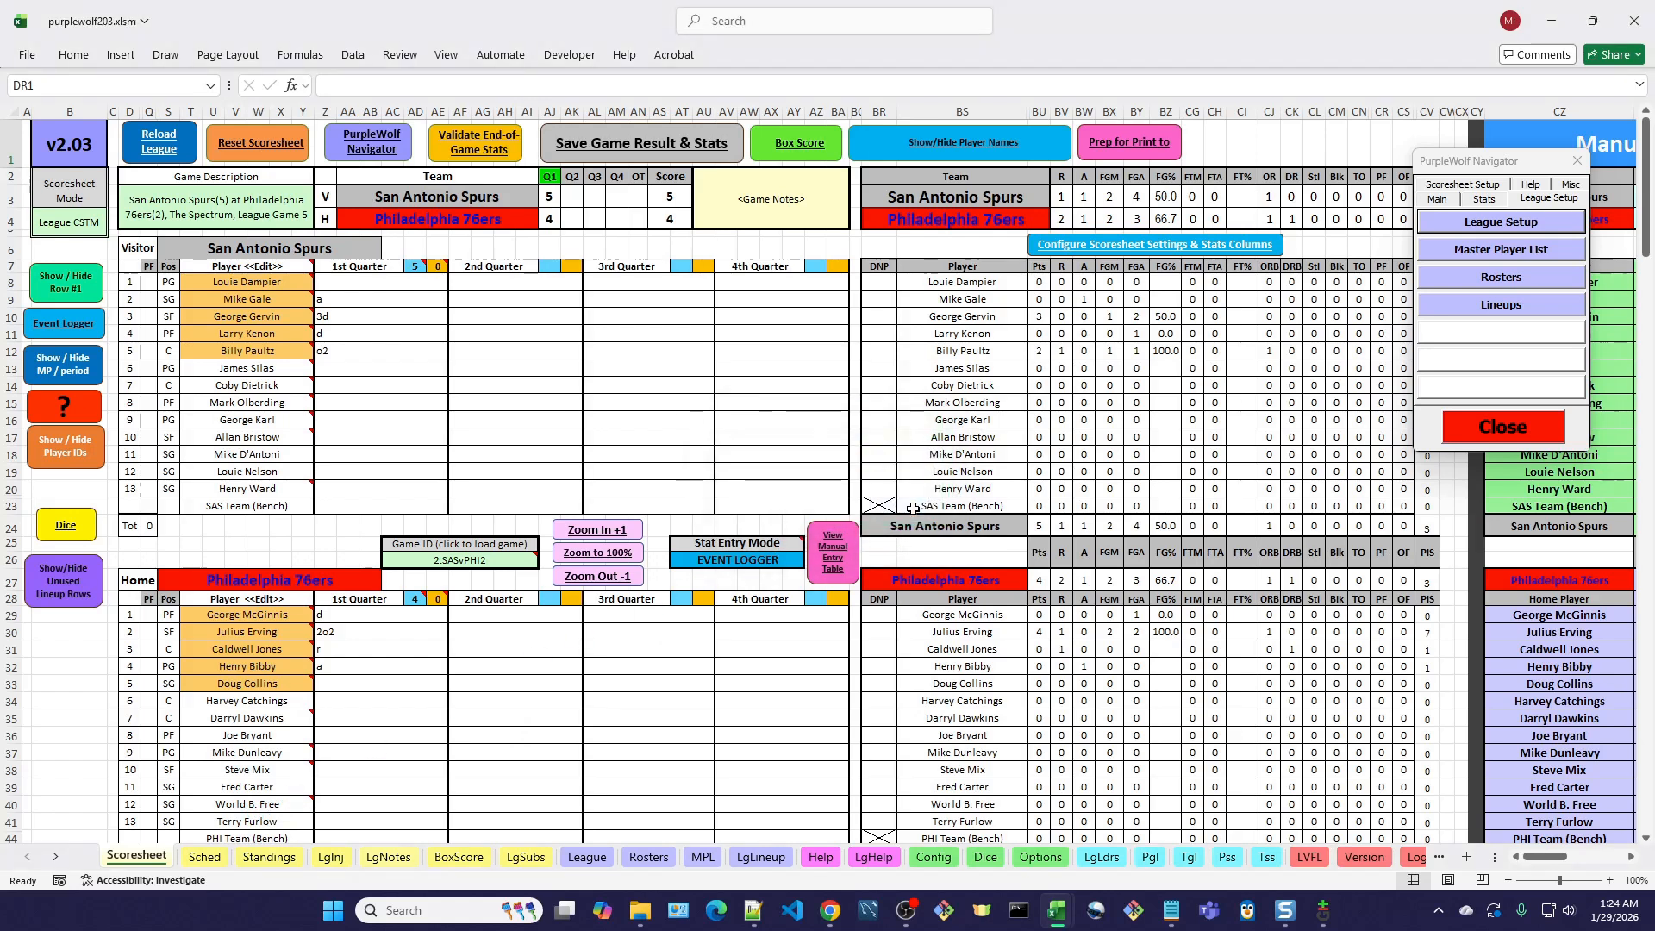
# Unlock the schedule data for adding games and show the Location column on the Schedule sheet.
pyautogui.click(1438, 199)
pyautogui.click(1504, 250)
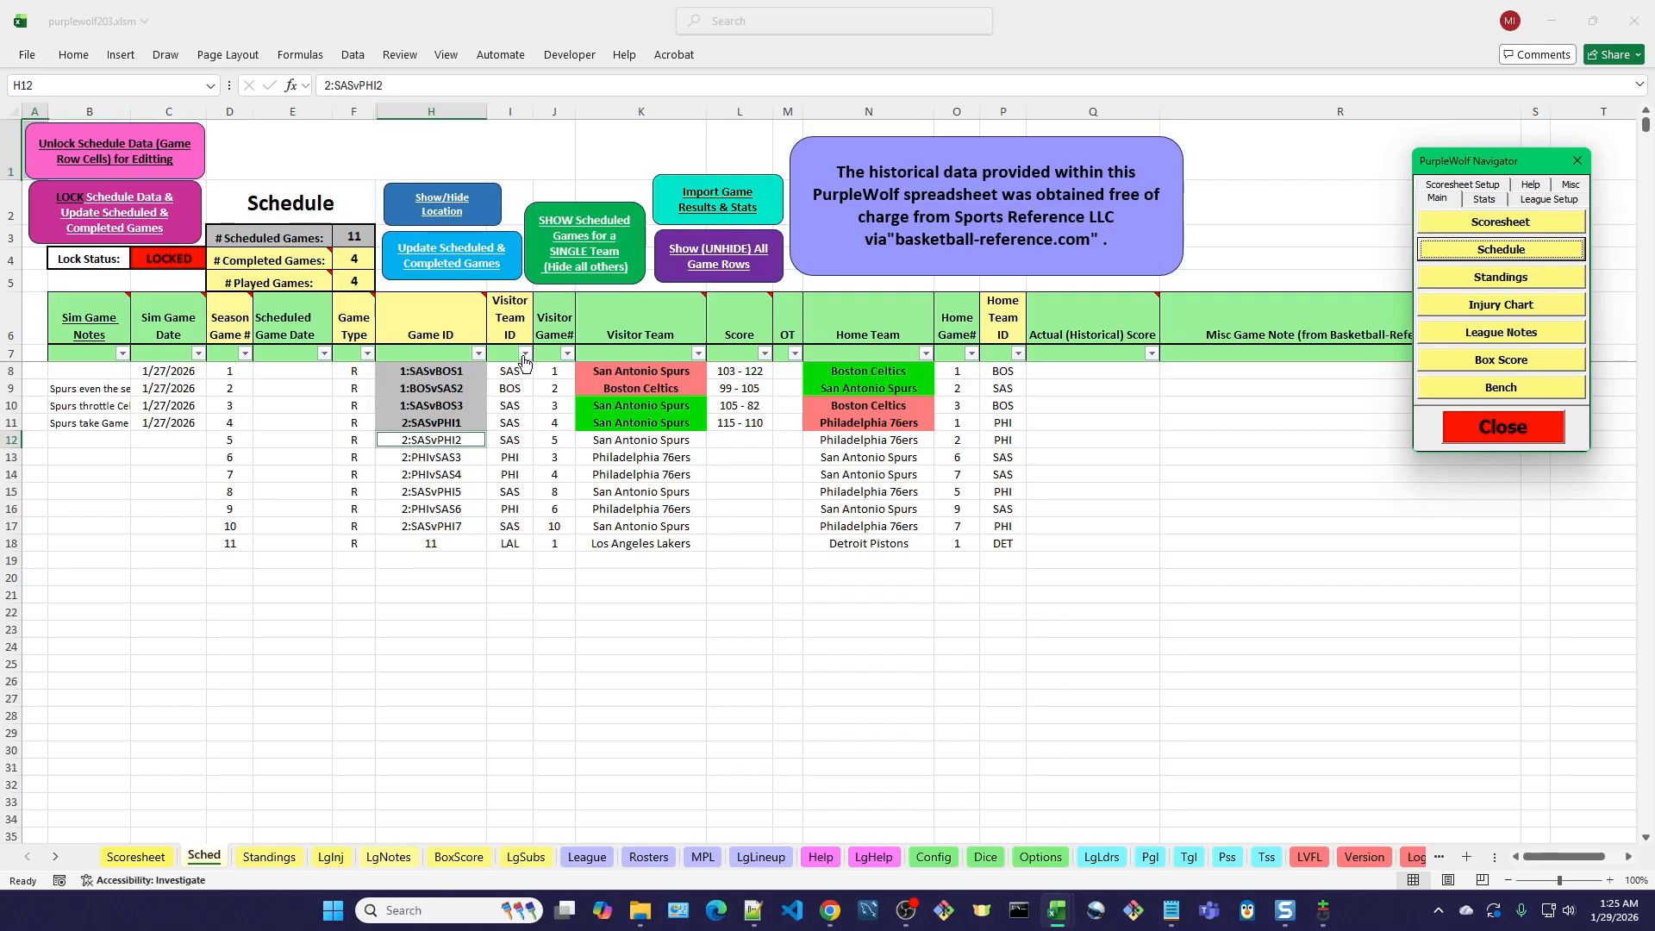
pyautogui.click(100, 156)
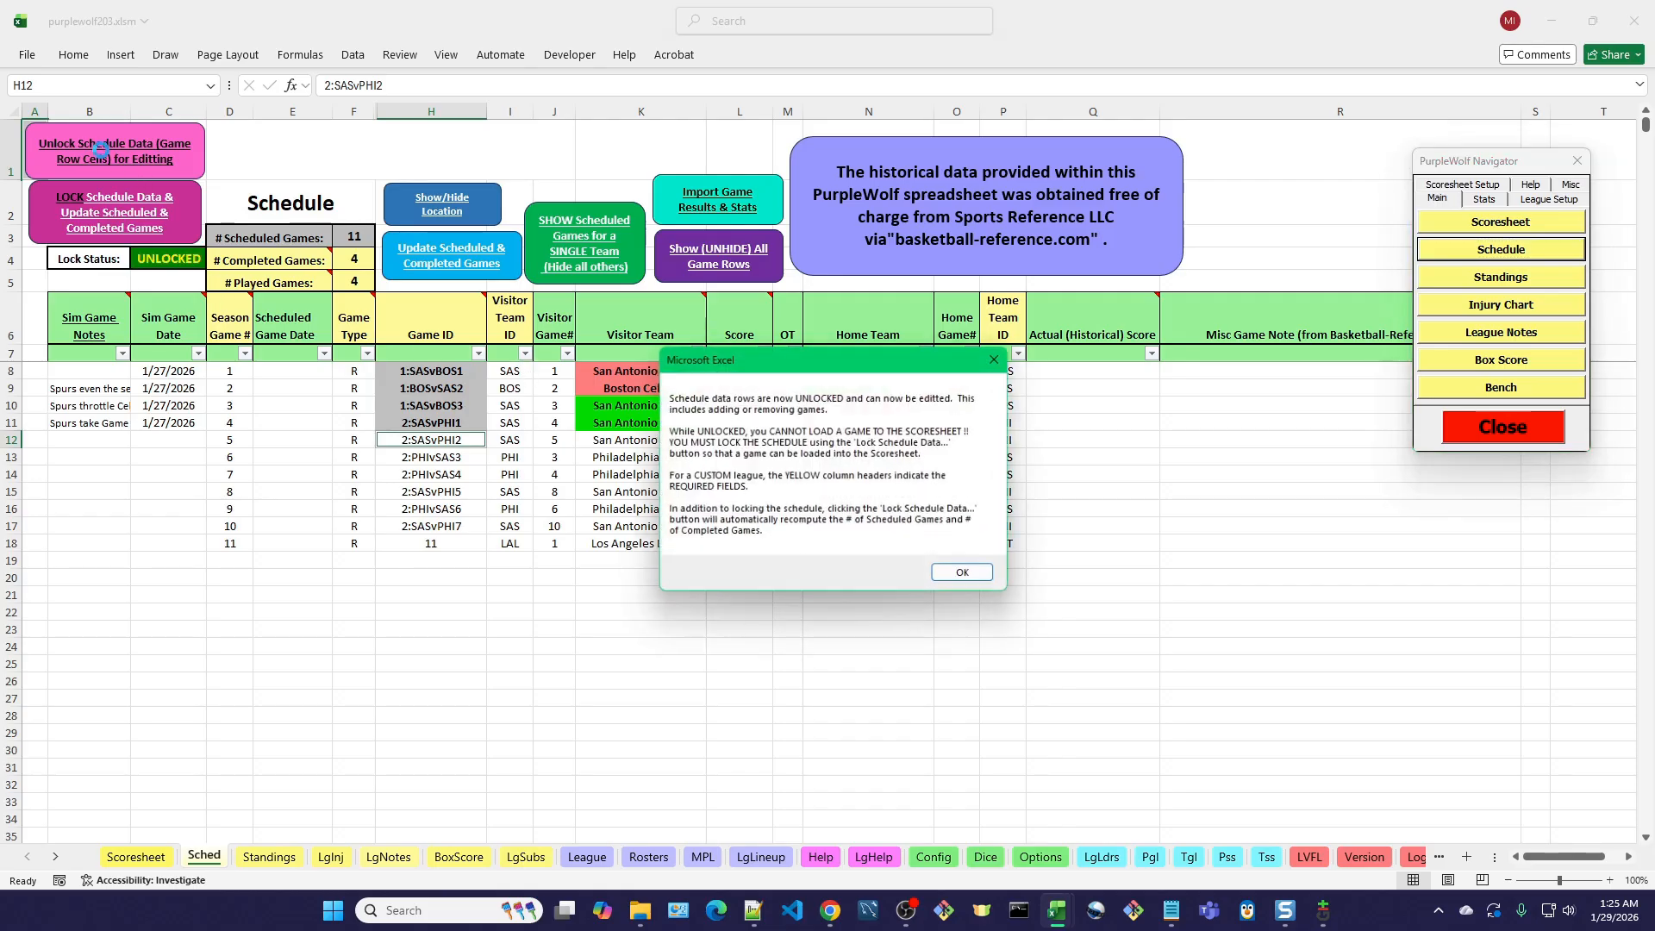
pyautogui.click(963, 576)
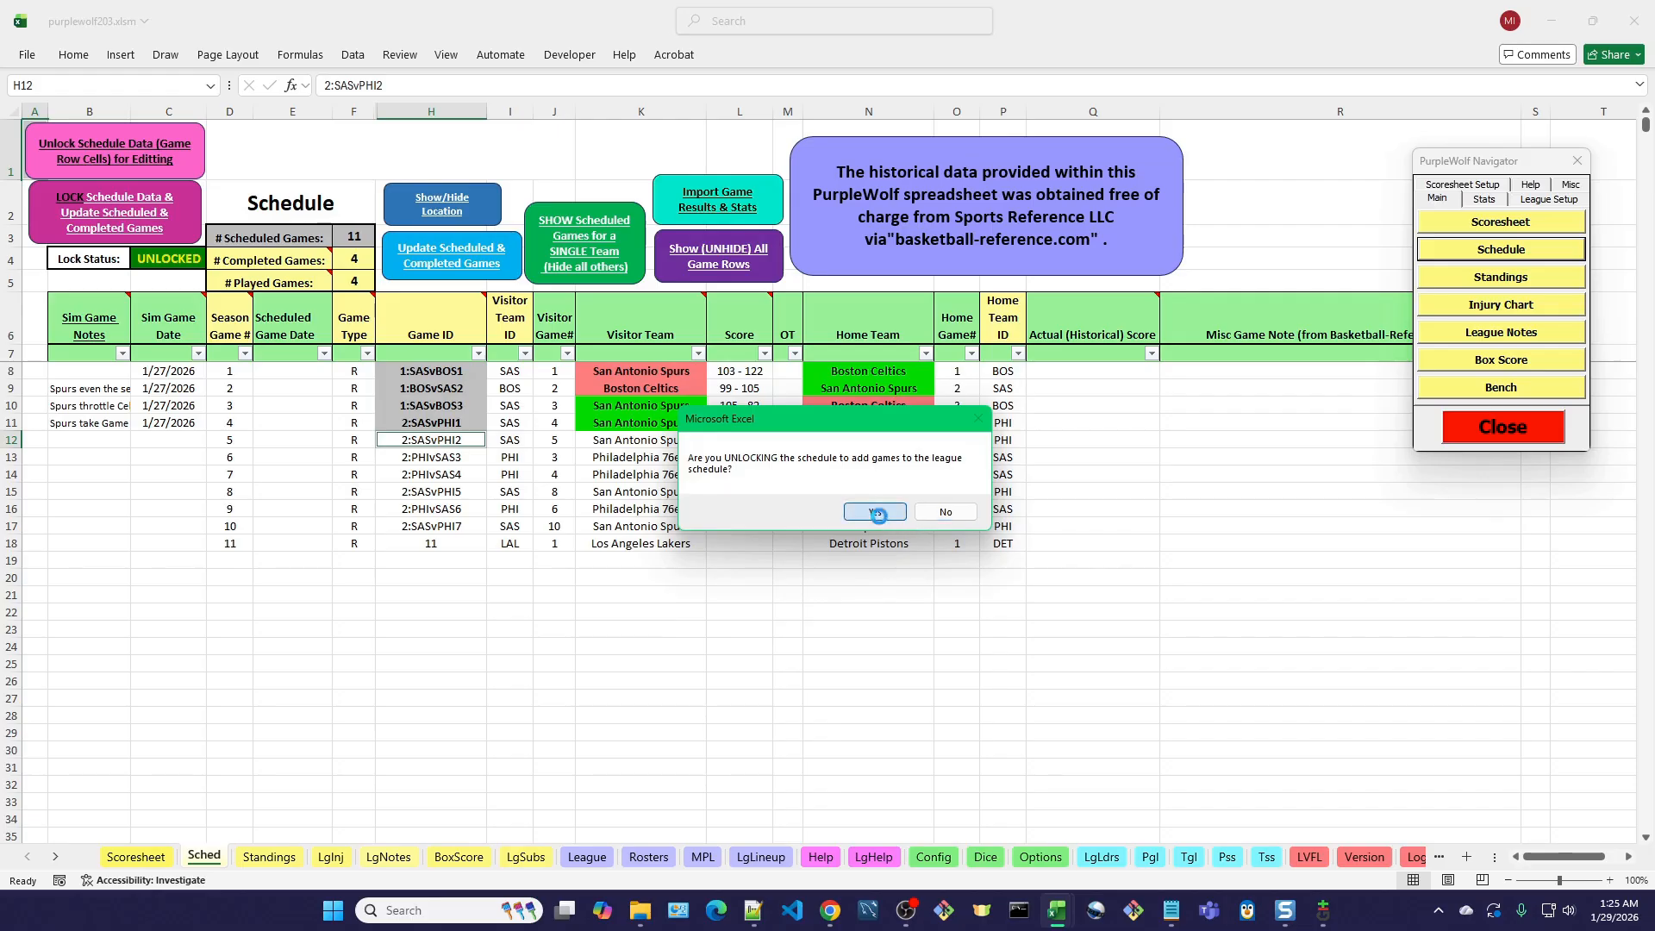
pyautogui.click(875, 514)
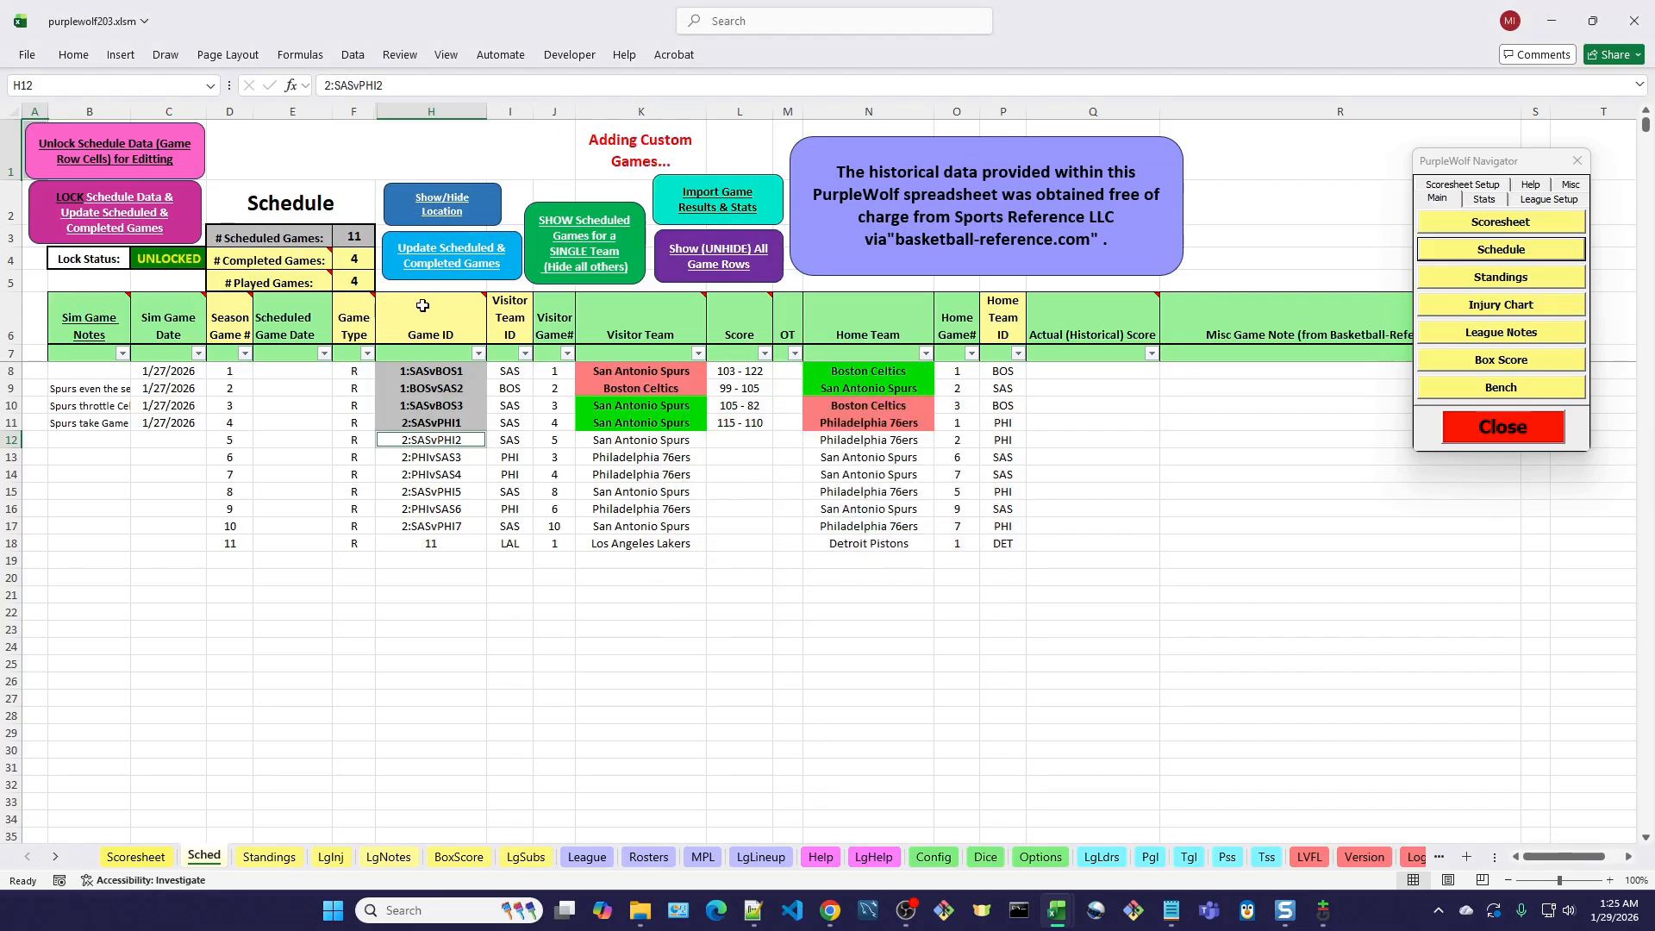
pyautogui.click(445, 207)
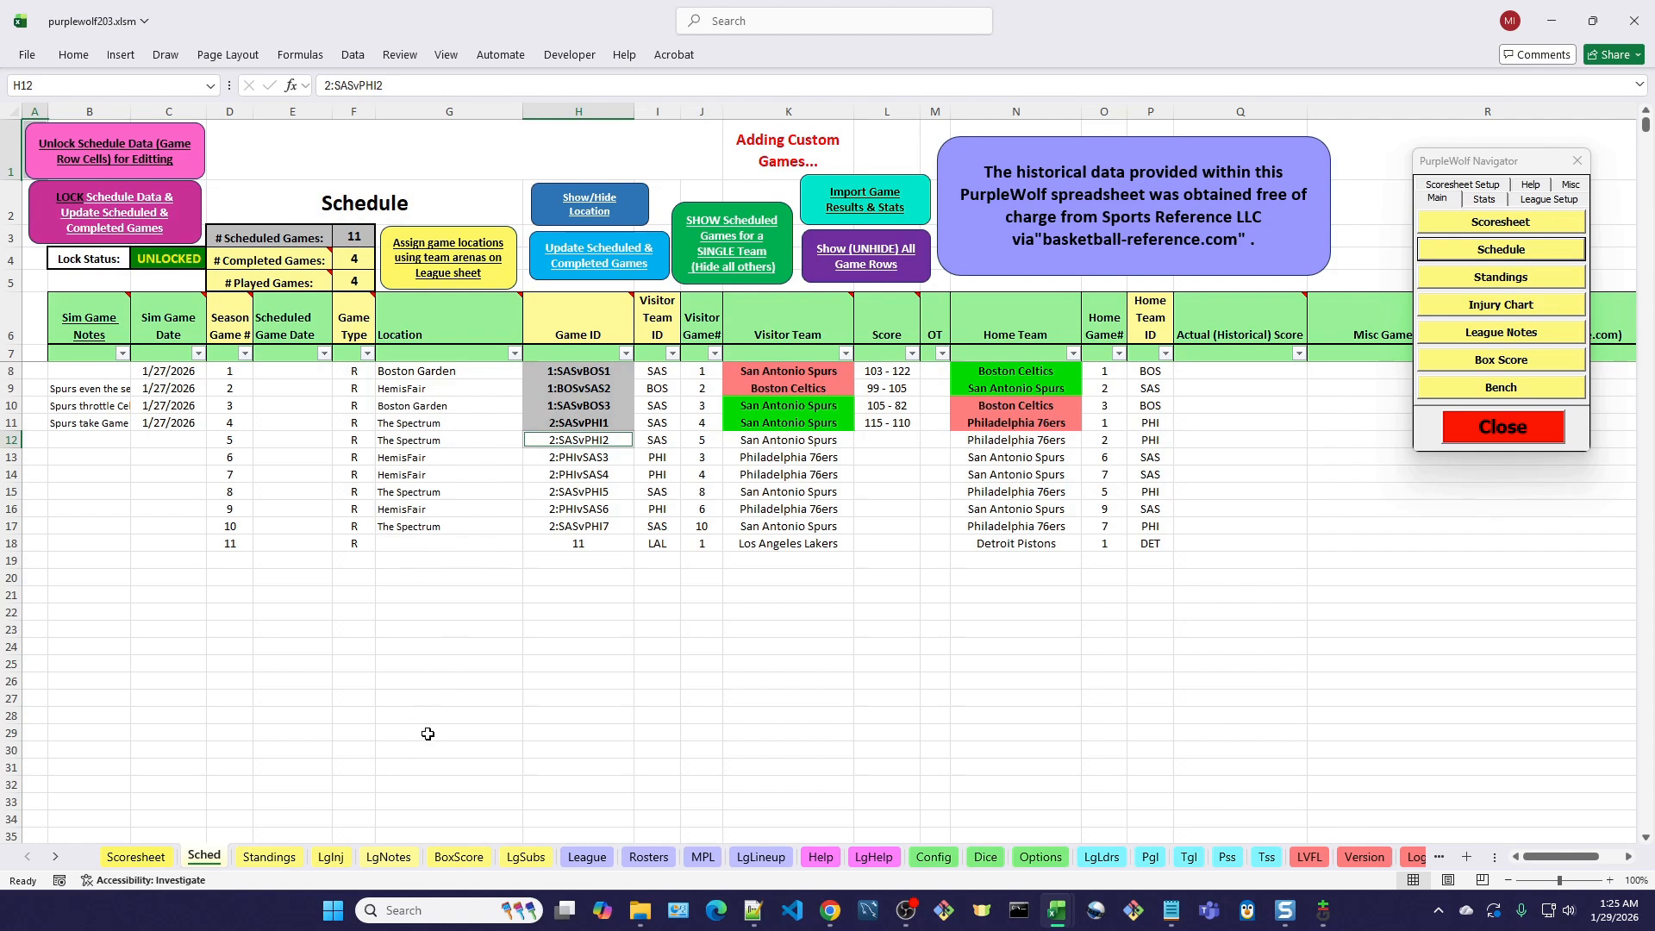
# Enter The Forum as the Los Angeles Lakers' arena on the League sheet and reload the league from the Scoresheet.
pyautogui.click(591, 859)
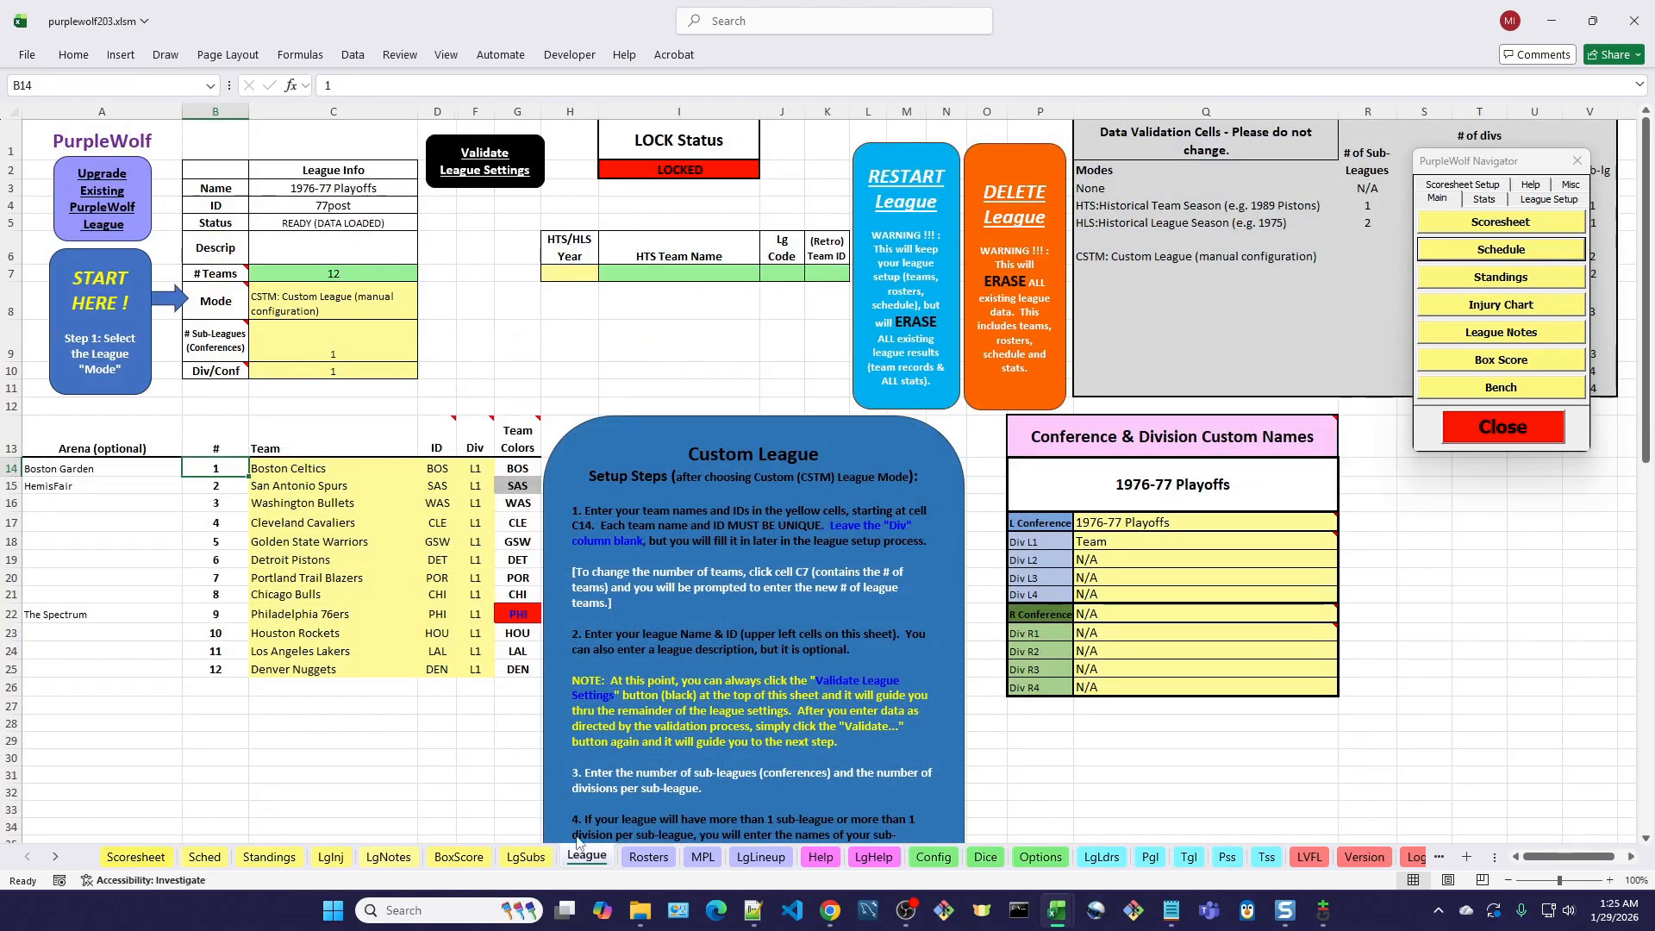
pyautogui.click(52, 647)
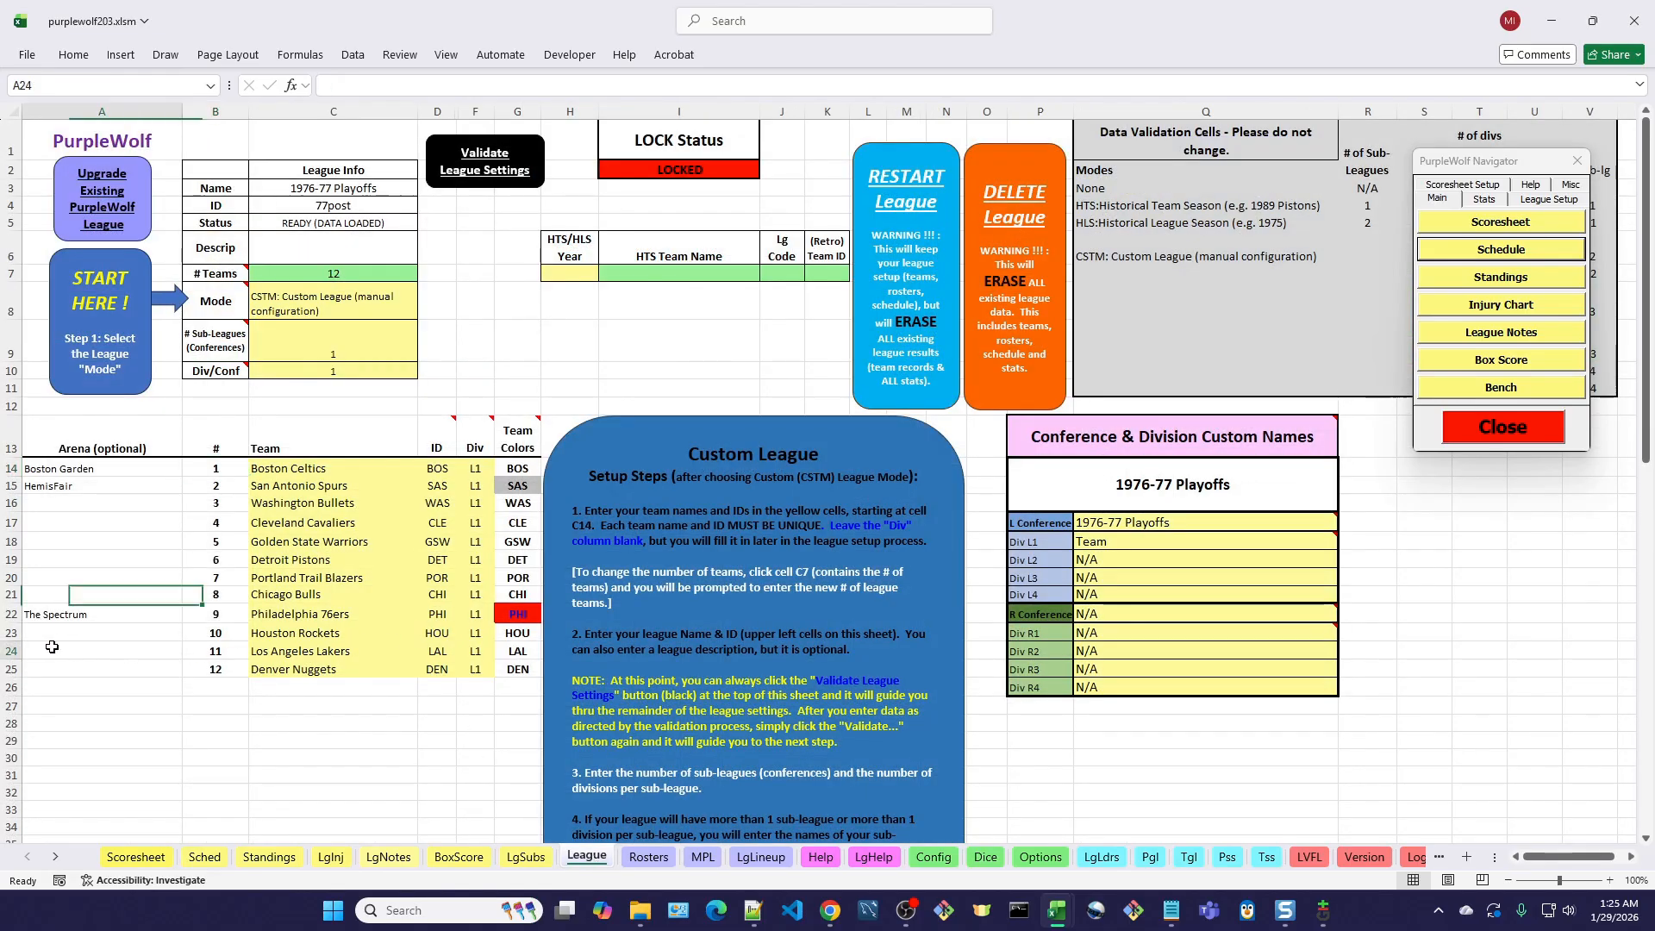
pyautogui.write('F')
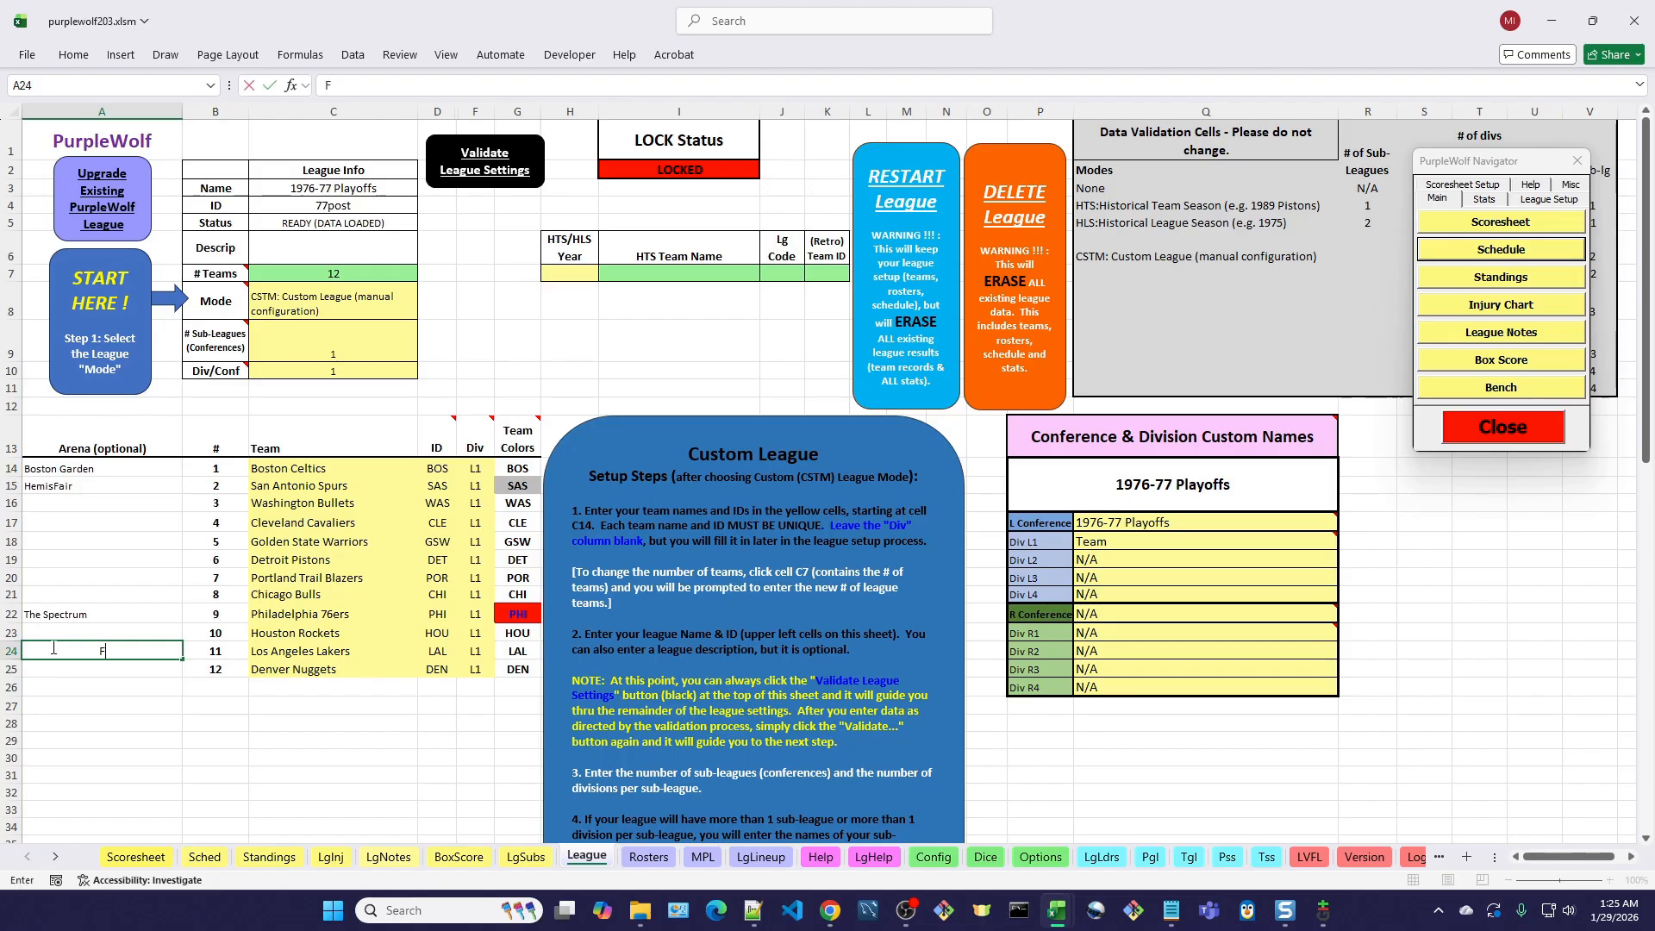
pyautogui.write('T')
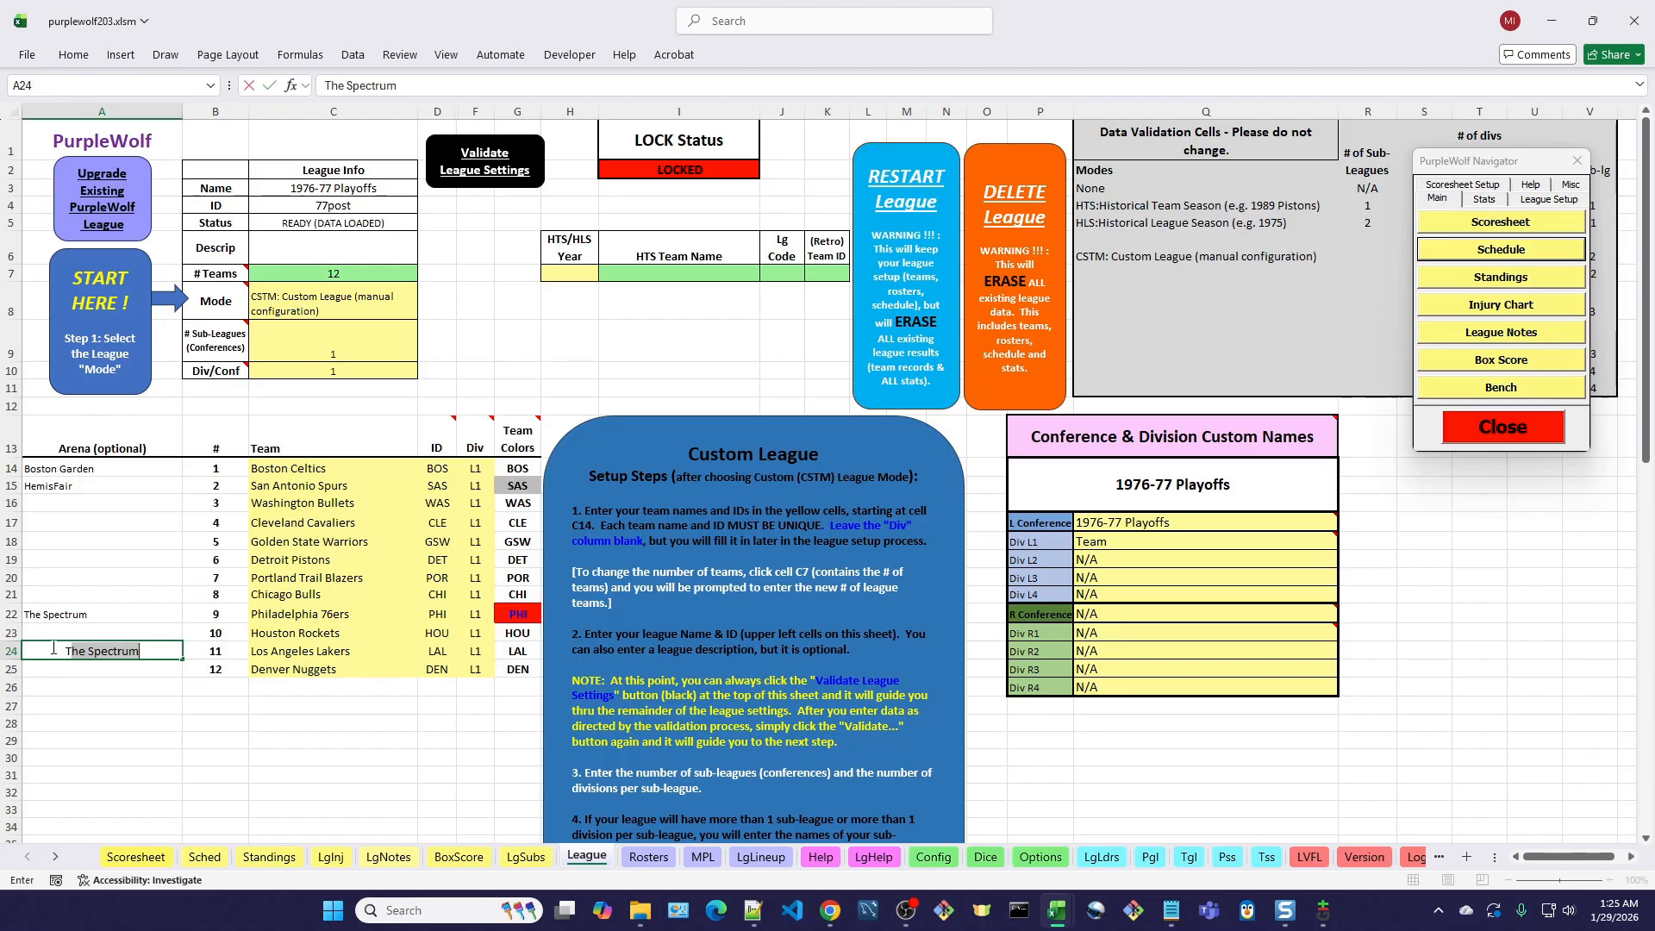
pyautogui.write('he F')
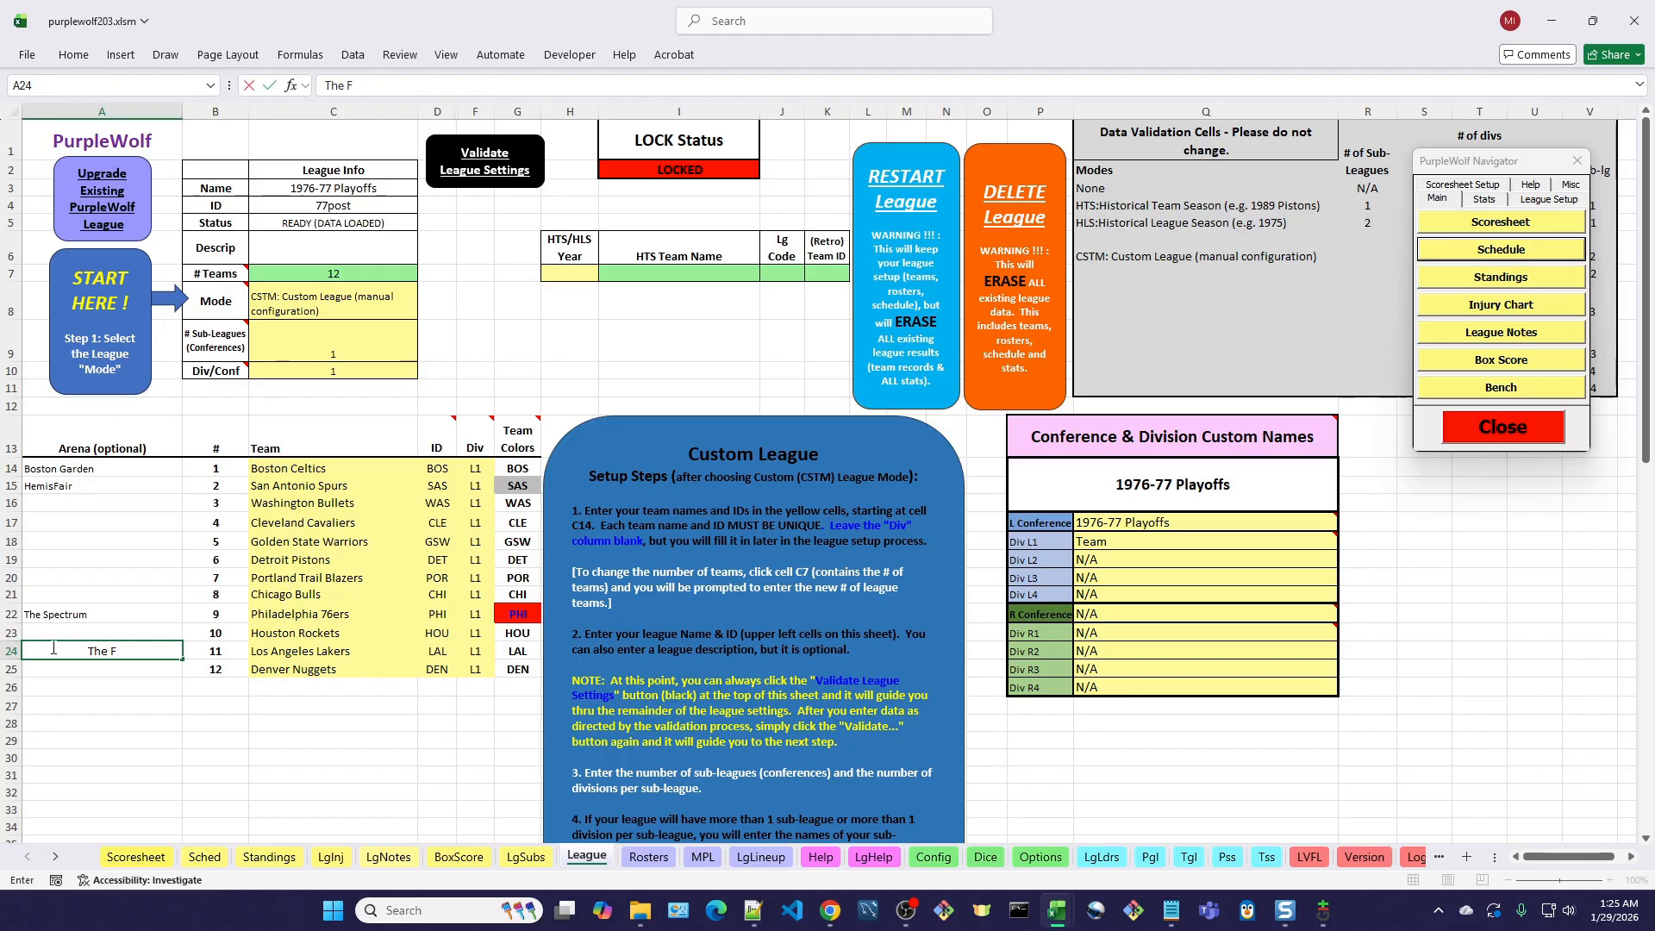
pyautogui.write('orum')
pyautogui.press('Tab')
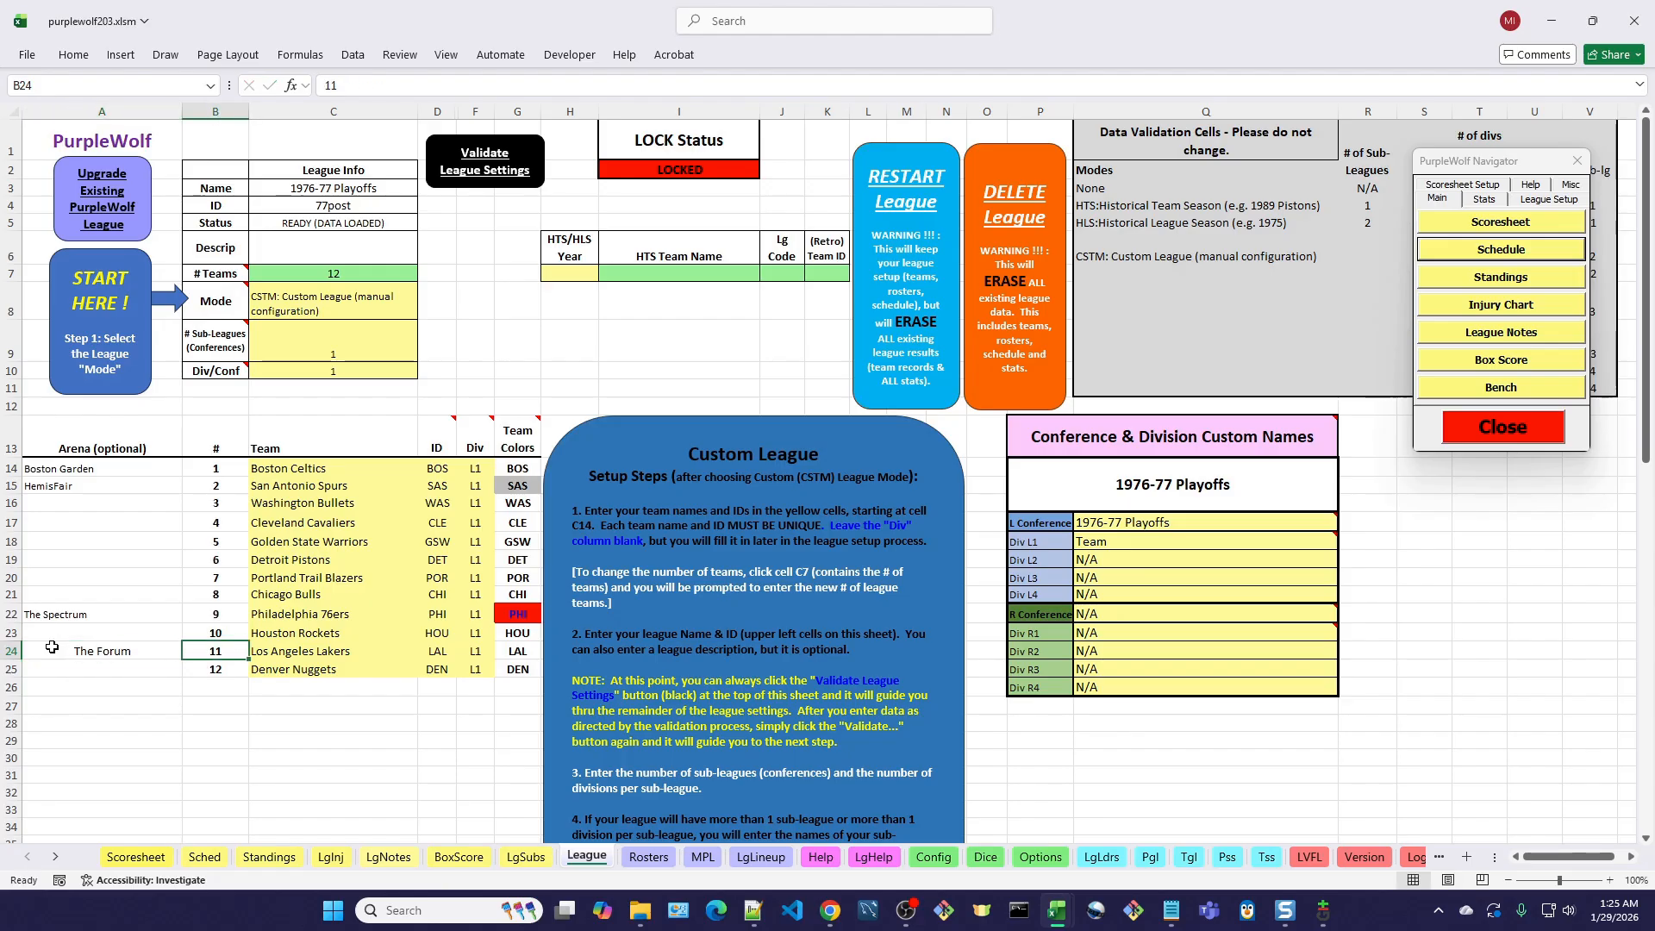
pyautogui.click(136, 856)
pyautogui.click(172, 150)
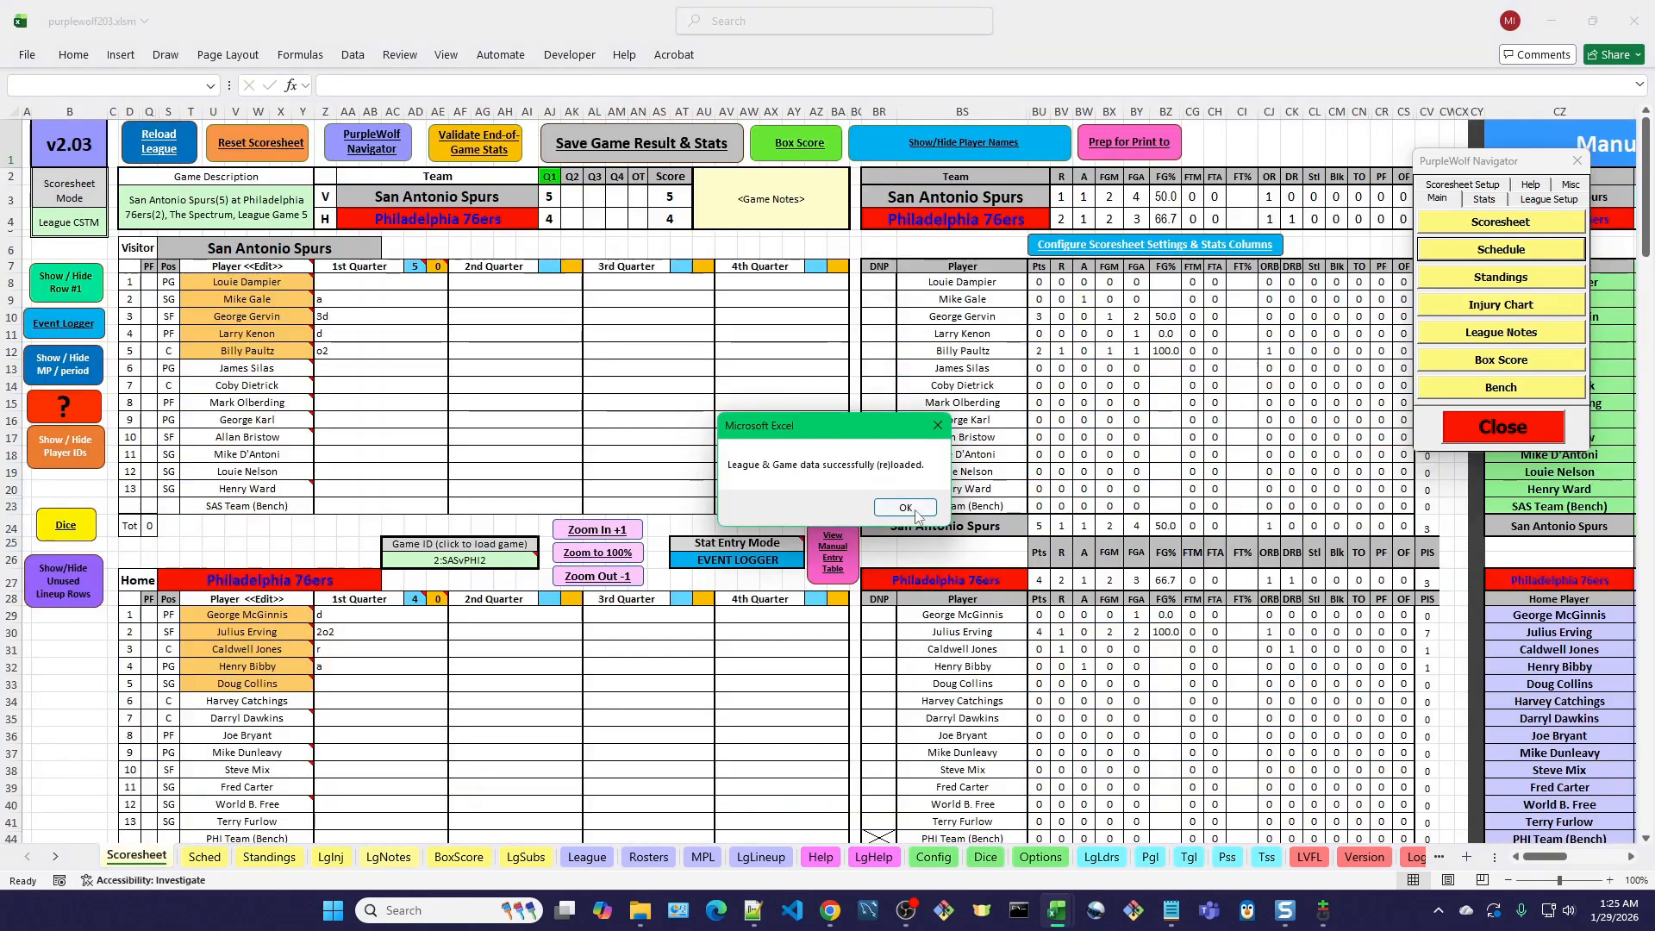
pyautogui.click(900, 505)
pyautogui.click(207, 858)
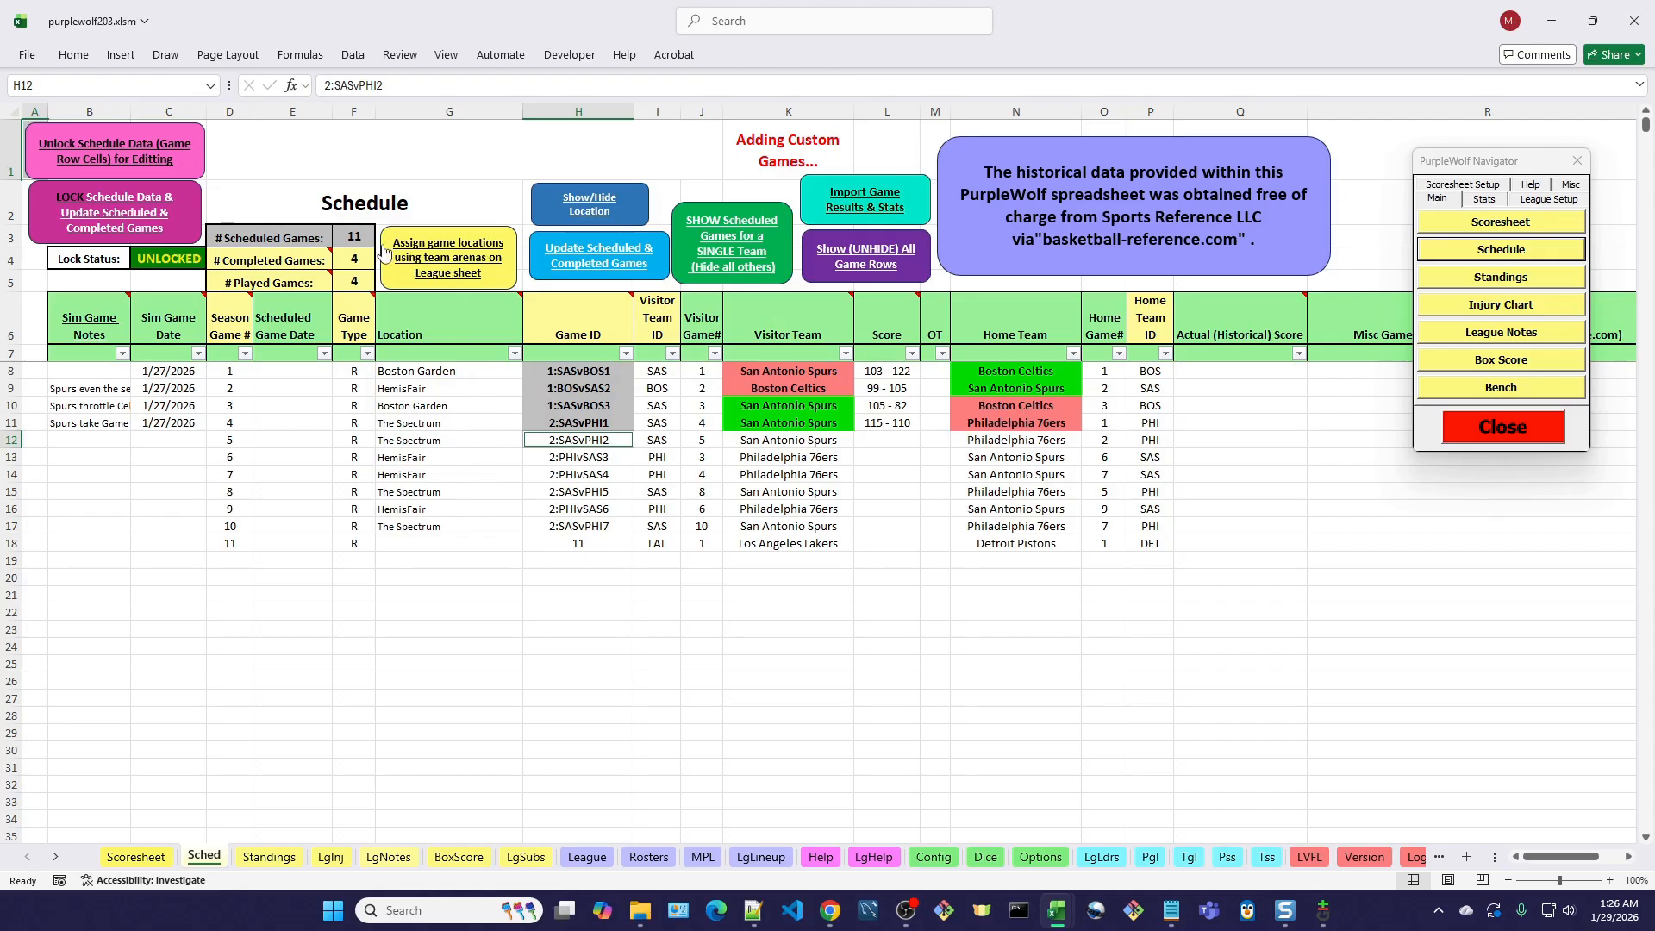
pyautogui.click(480, 269)
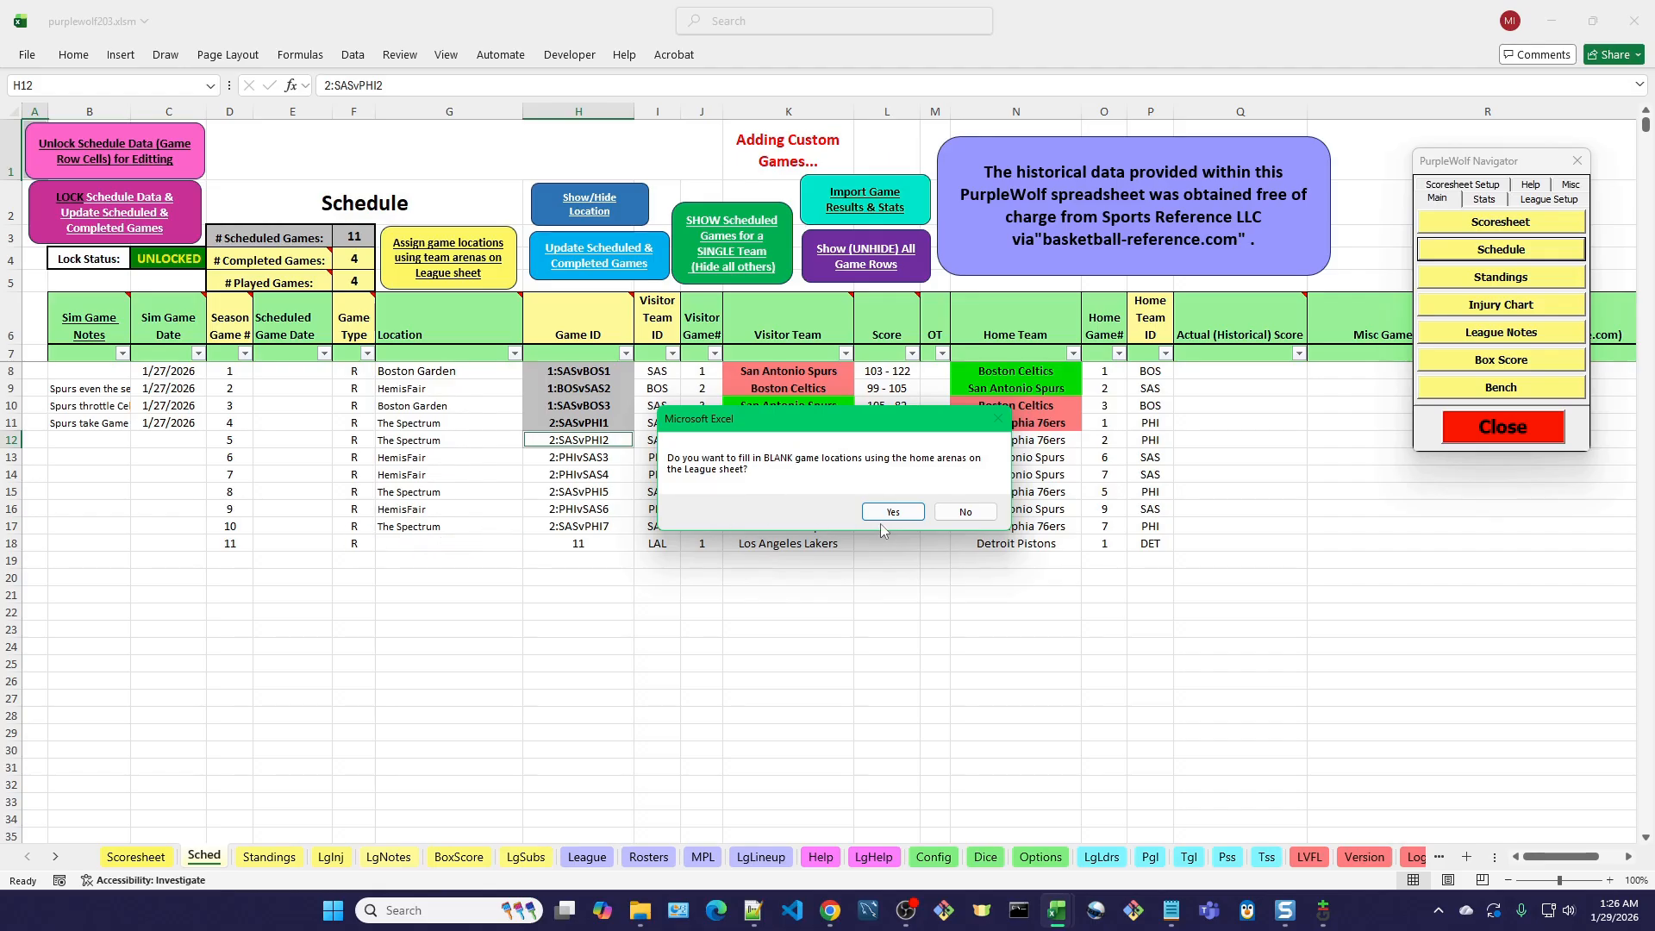
pyautogui.click(966, 513)
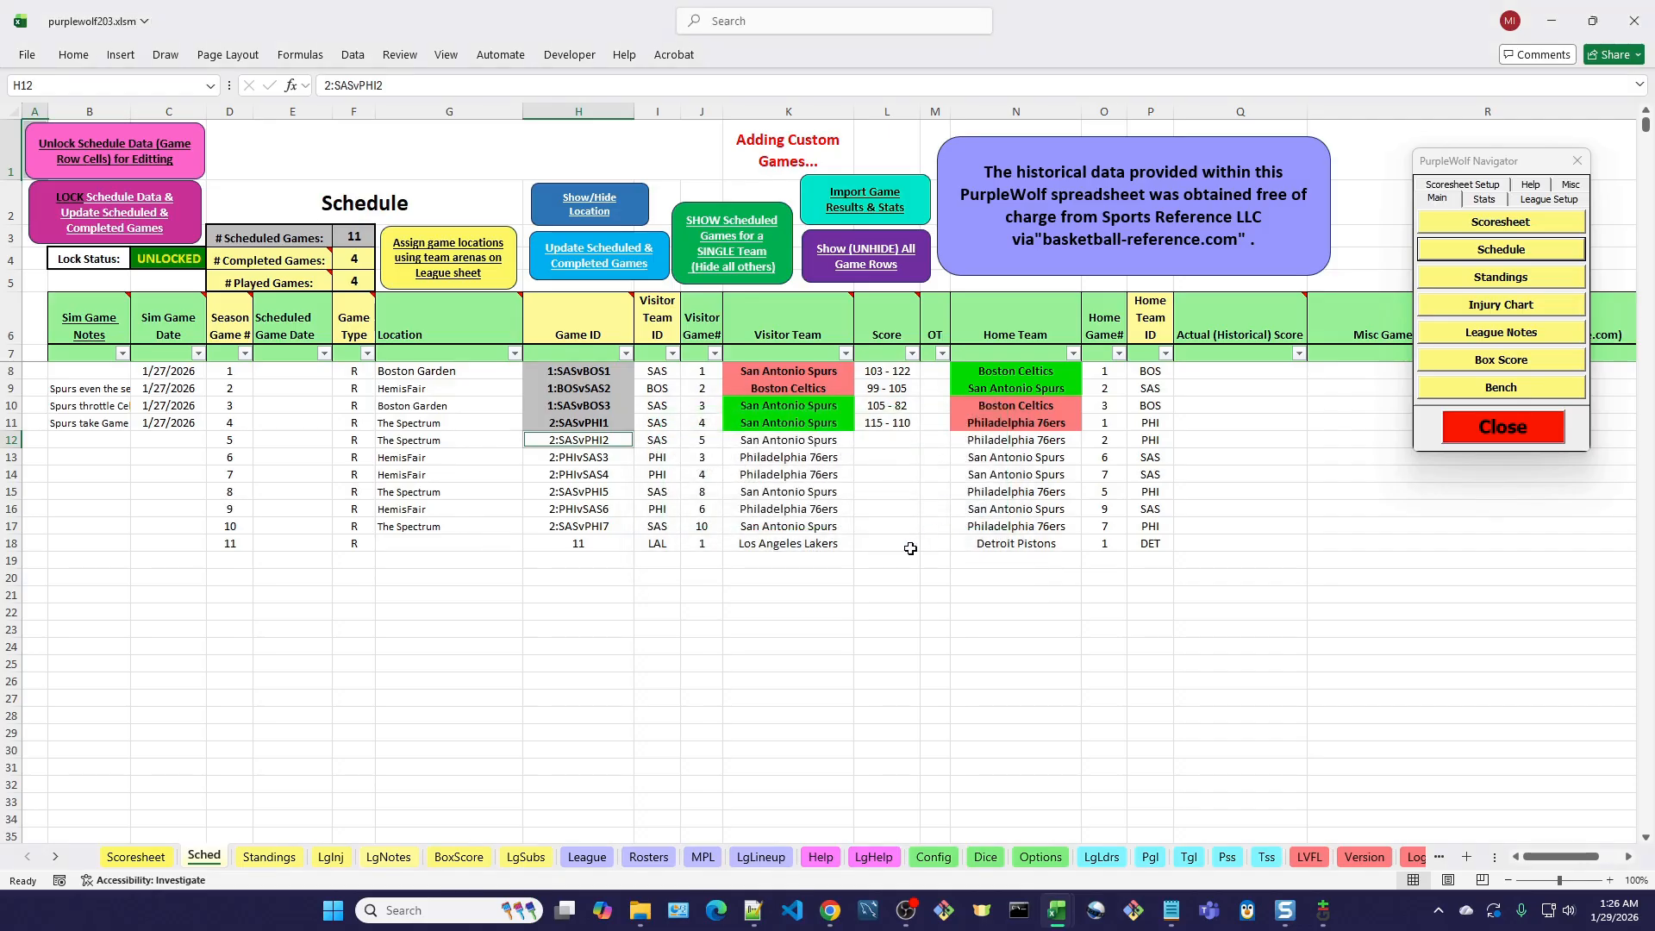
# Enter Cobo Arena as the Detroit Pistons' arena on the League sheet and reload the league data.
pyautogui.click(588, 857)
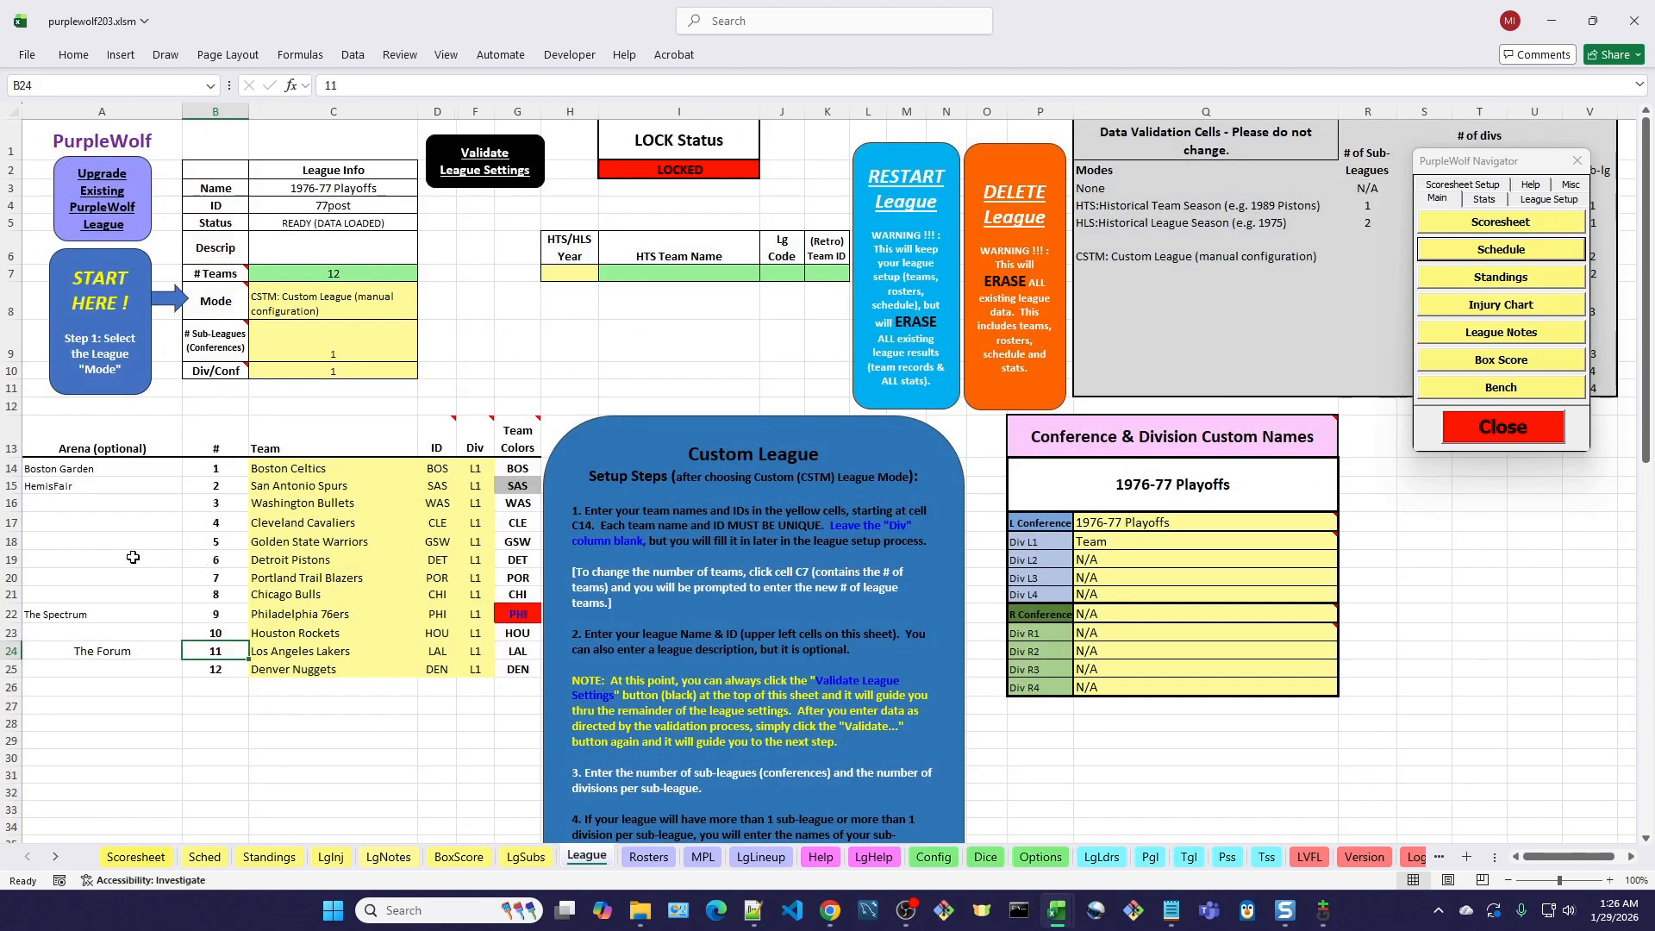
pyautogui.click(95, 558)
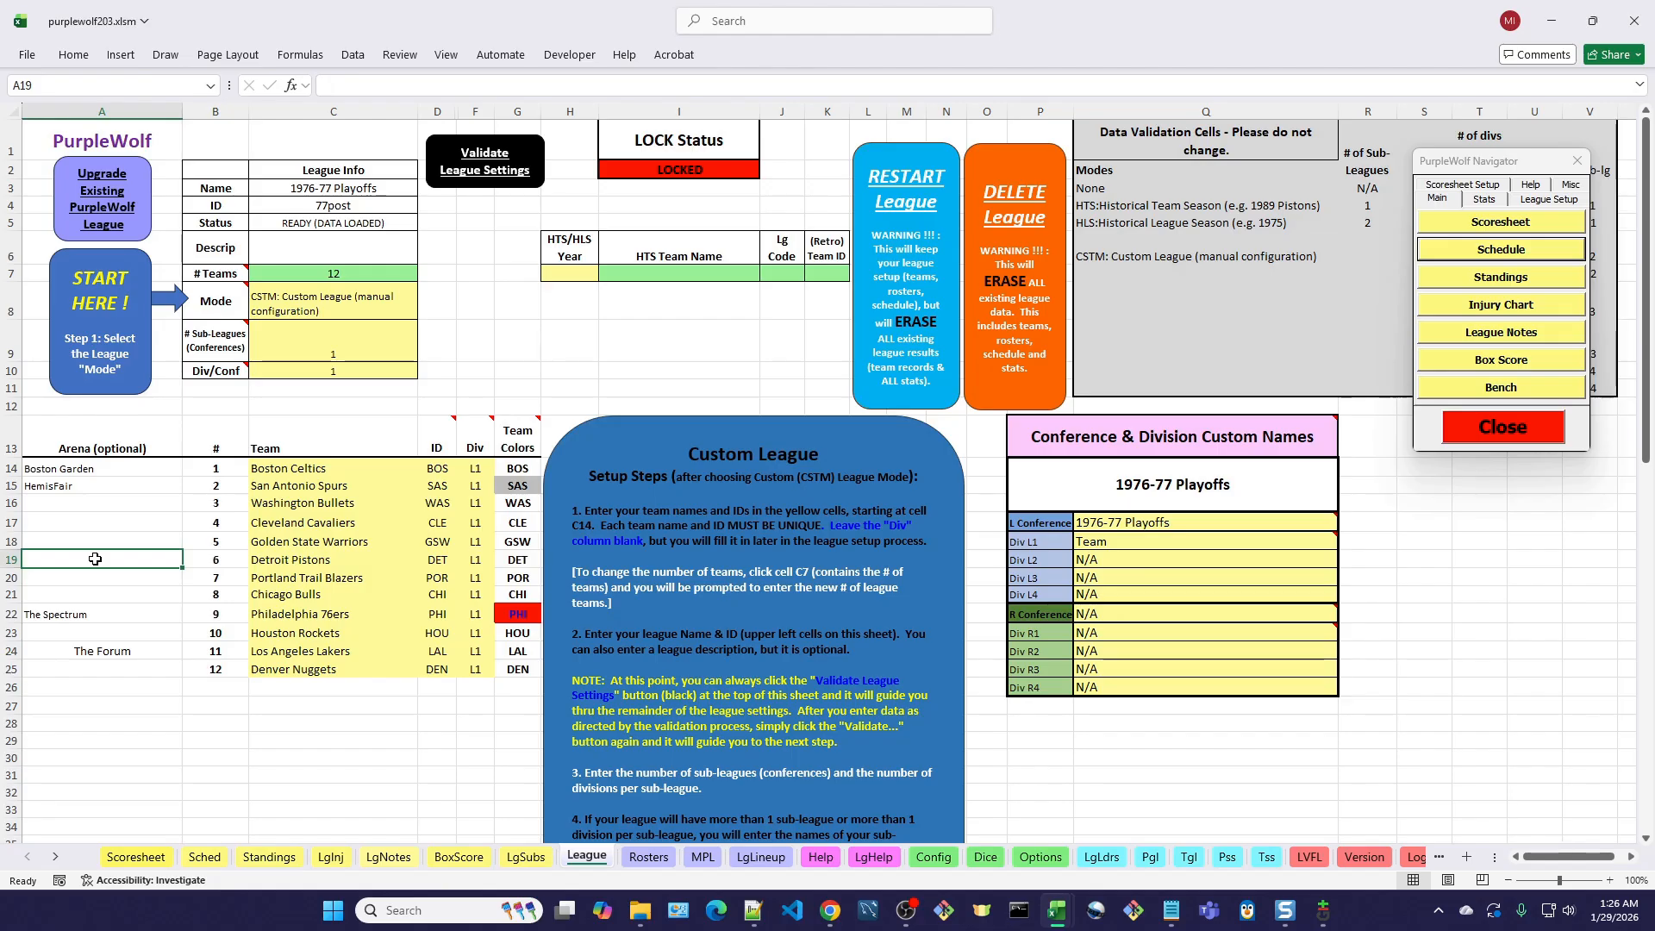
pyautogui.write('Cobo Arena')
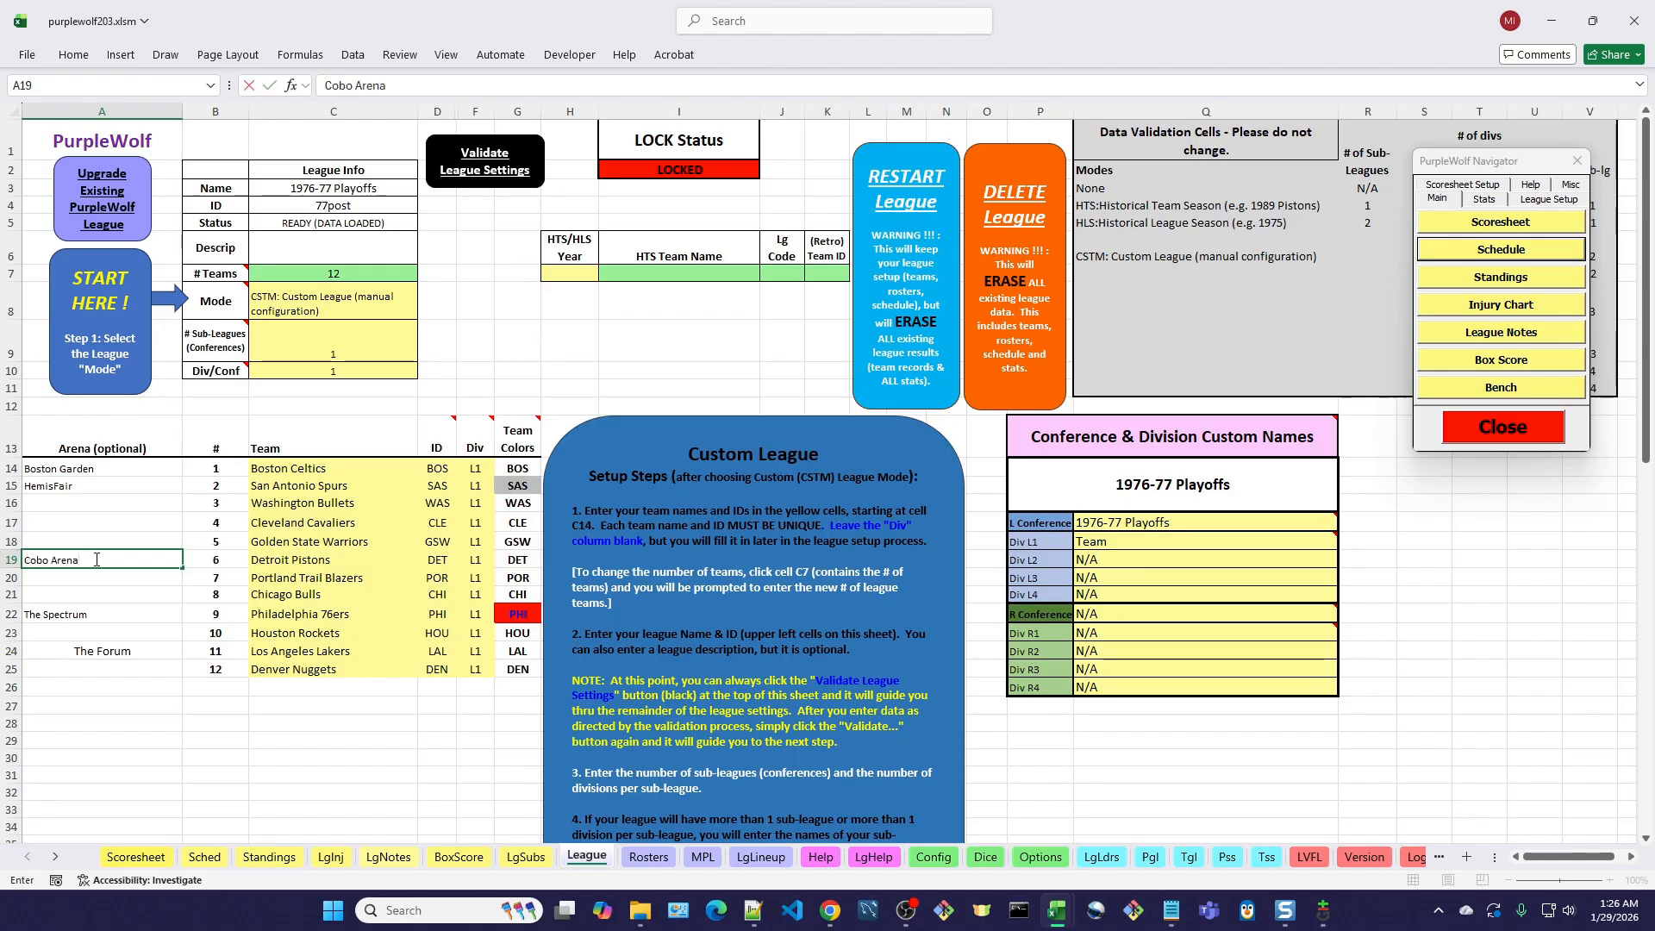
pyautogui.press('Tab')
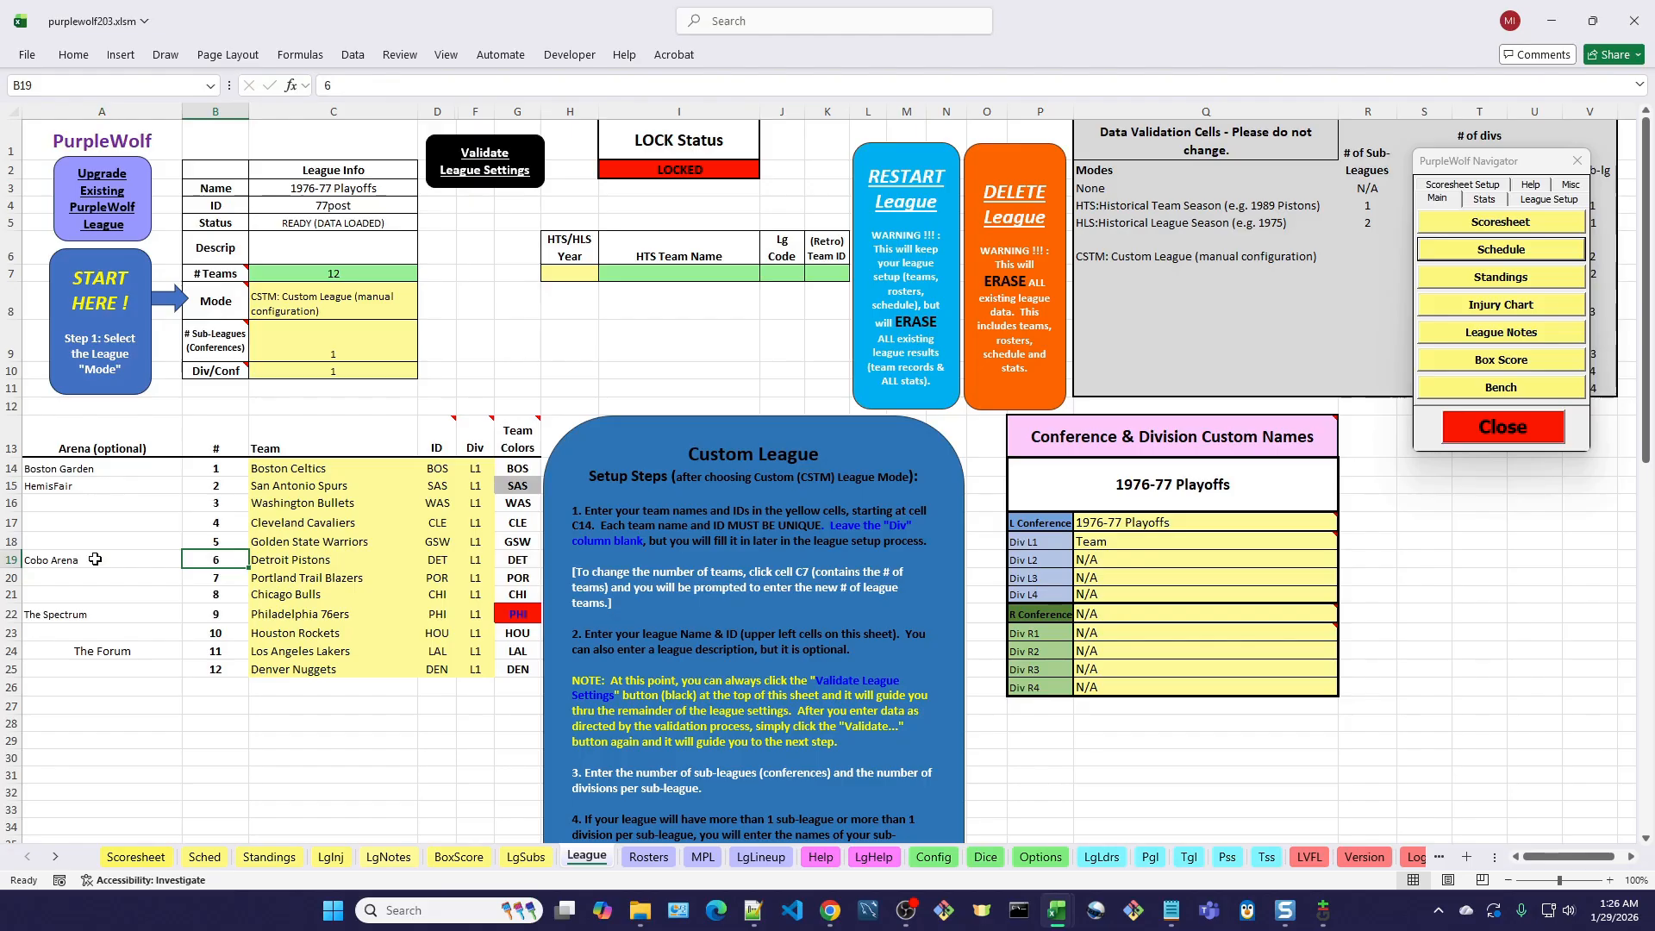
pyautogui.click(137, 857)
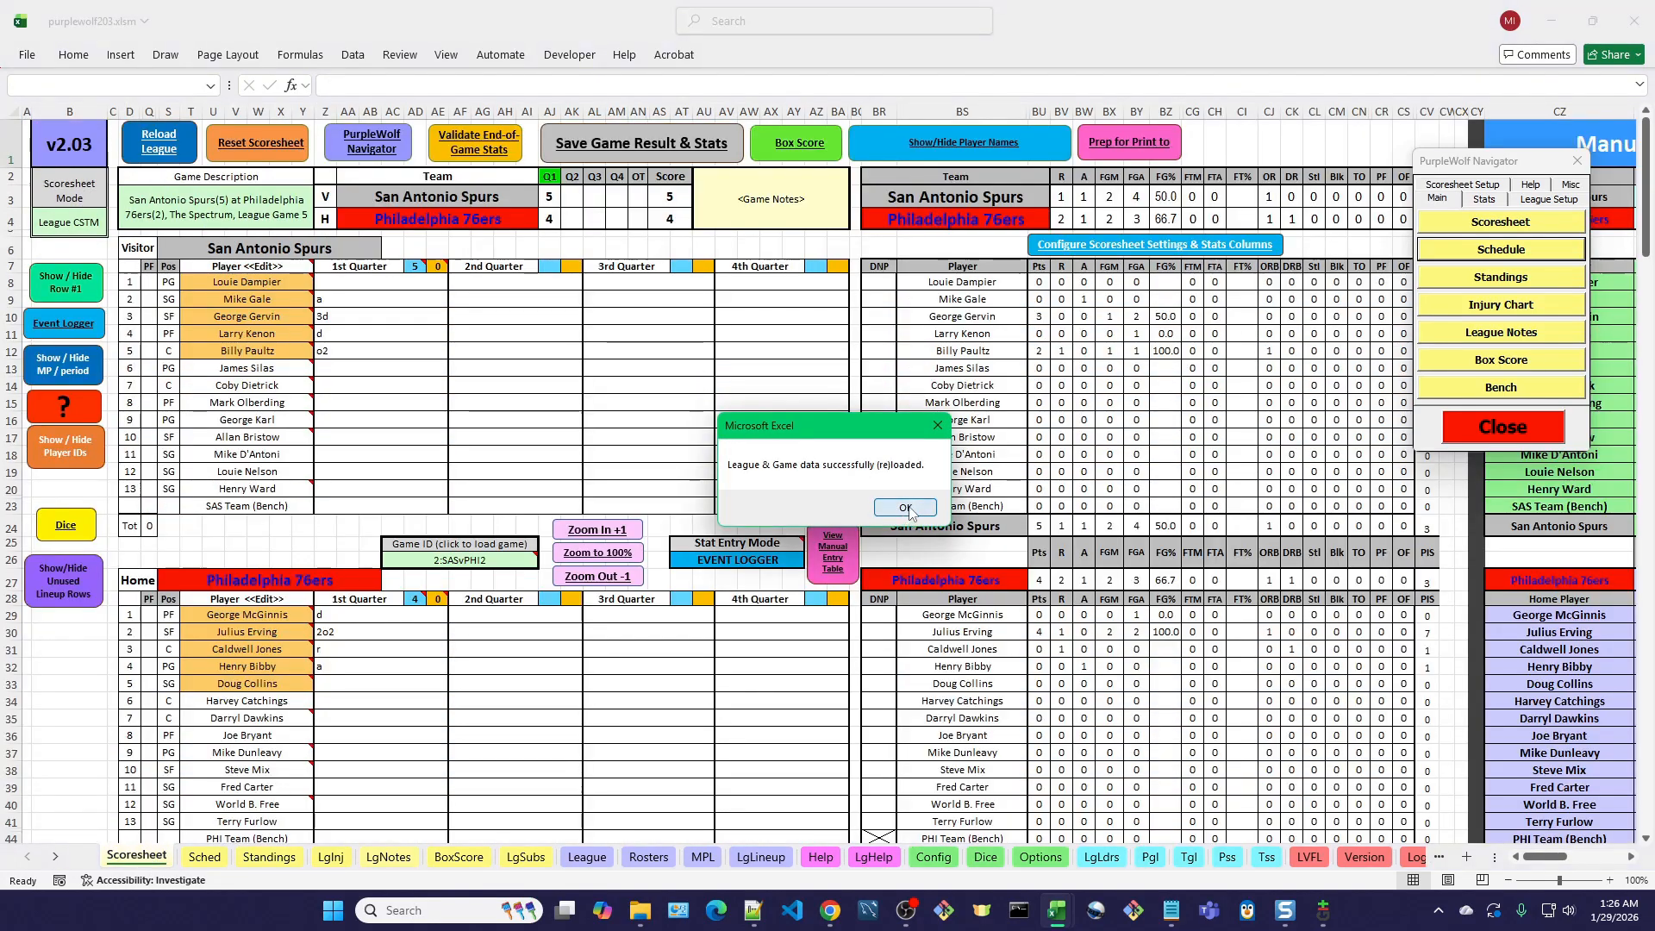
pyautogui.click(906, 508)
# Fill in the schedule's blank game locations using the League sheet's home arenas, and return to the Scoresheet.
pyautogui.click(205, 857)
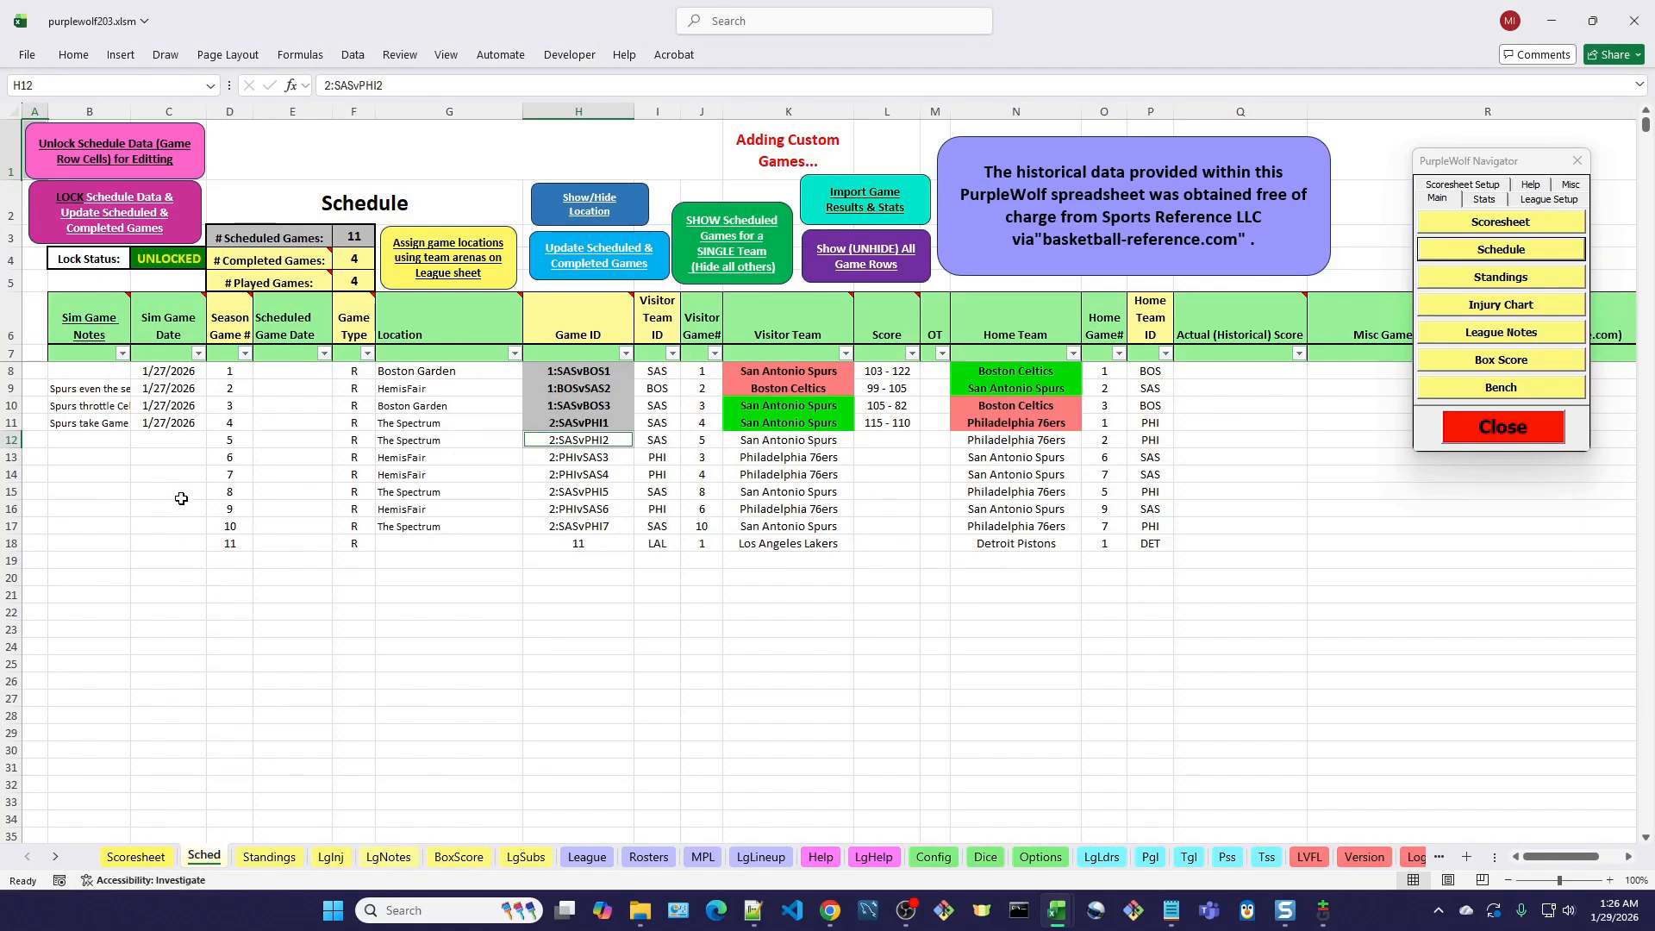
pyautogui.click(457, 263)
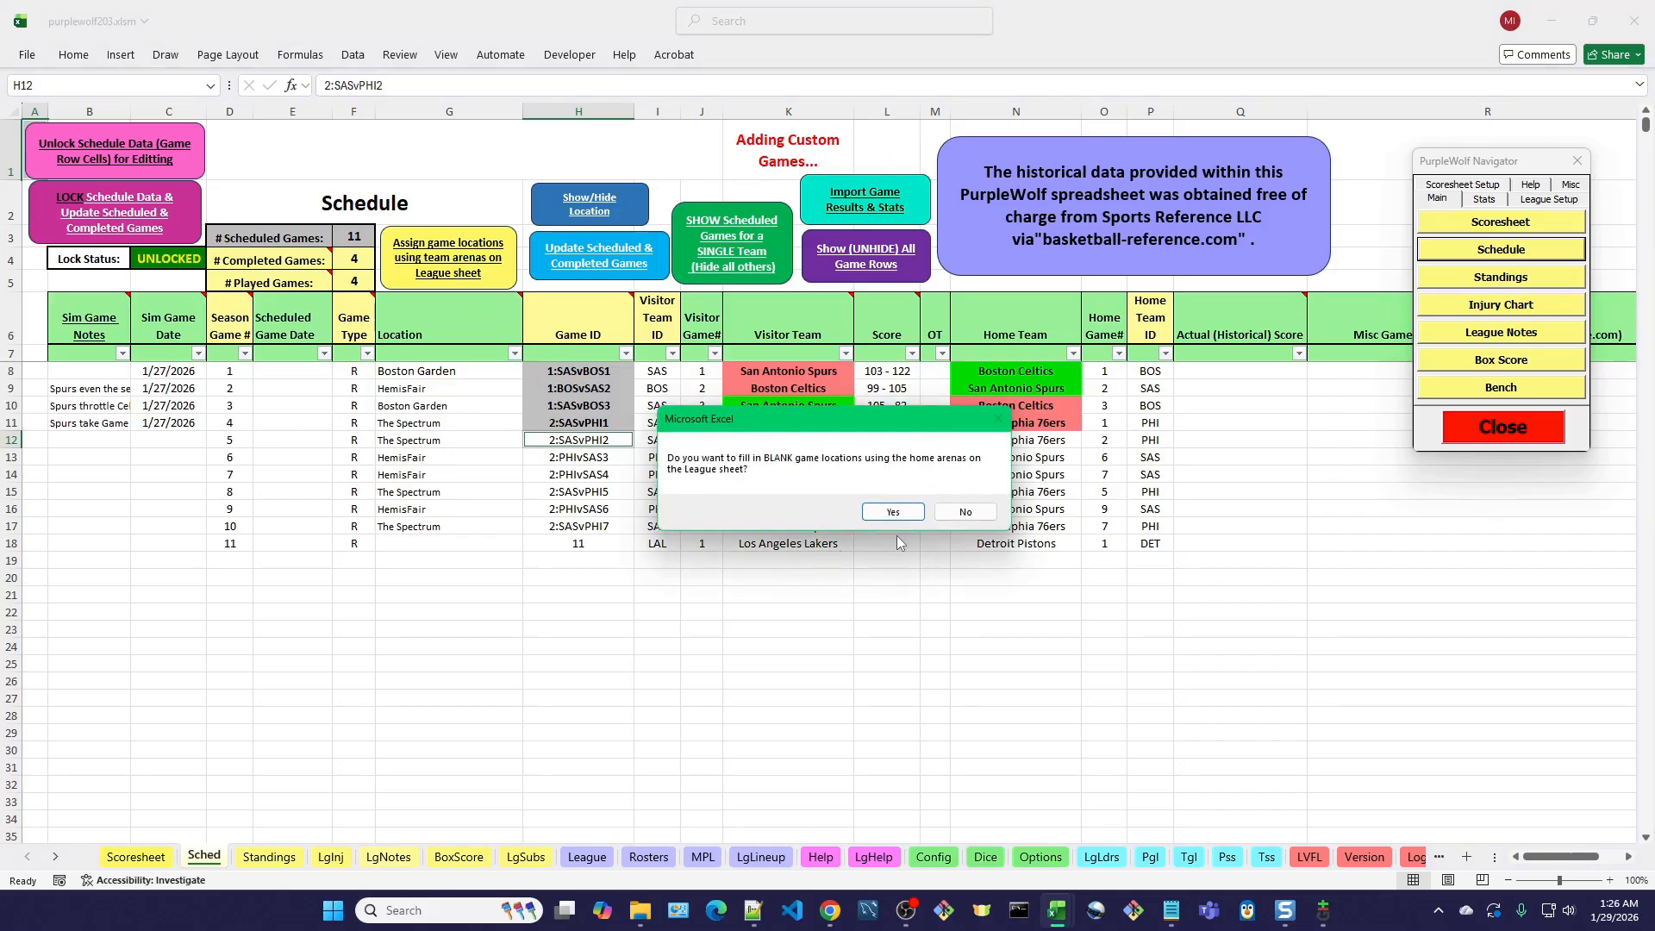
pyautogui.click(892, 511)
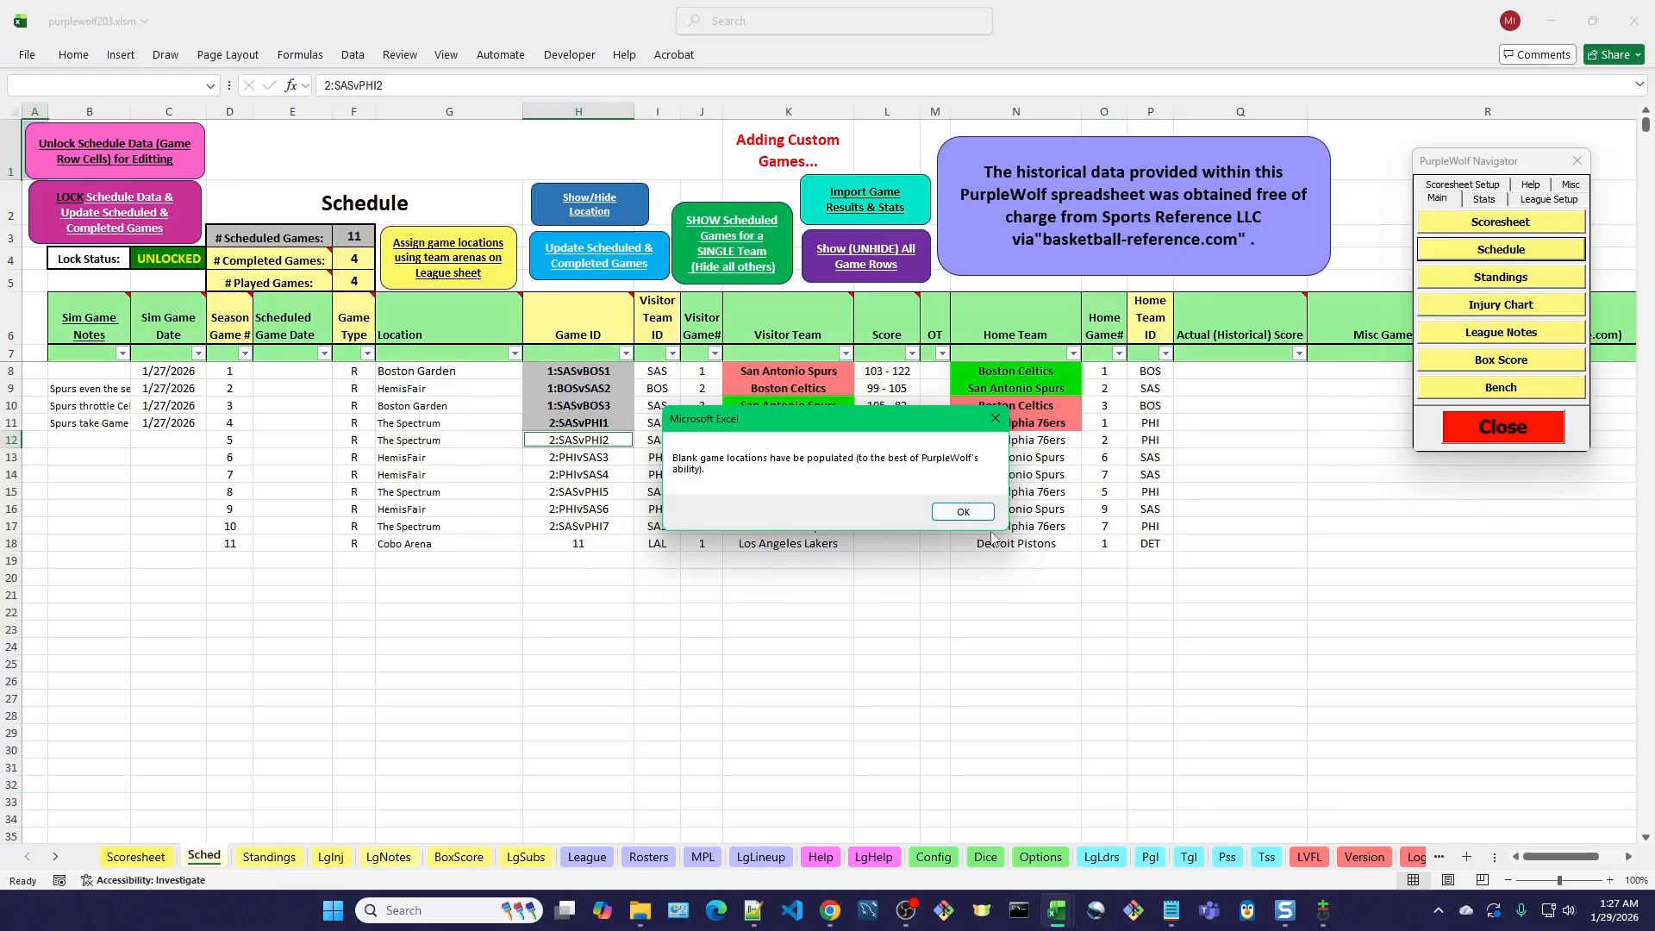
pyautogui.click(963, 512)
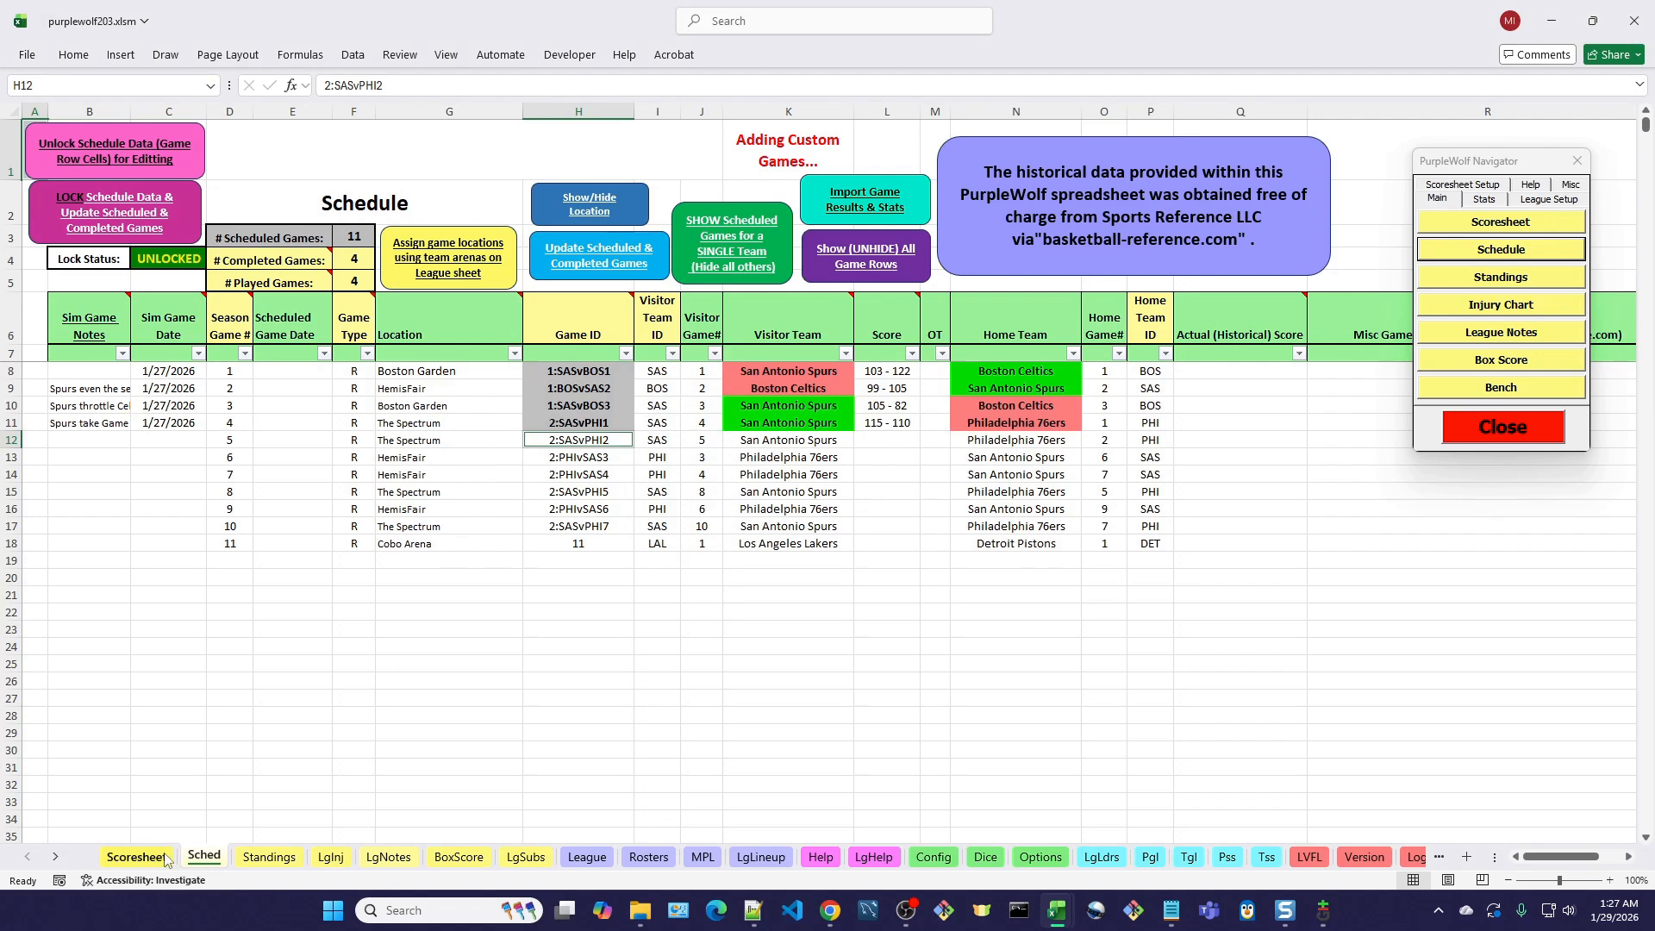
pyautogui.click(137, 857)
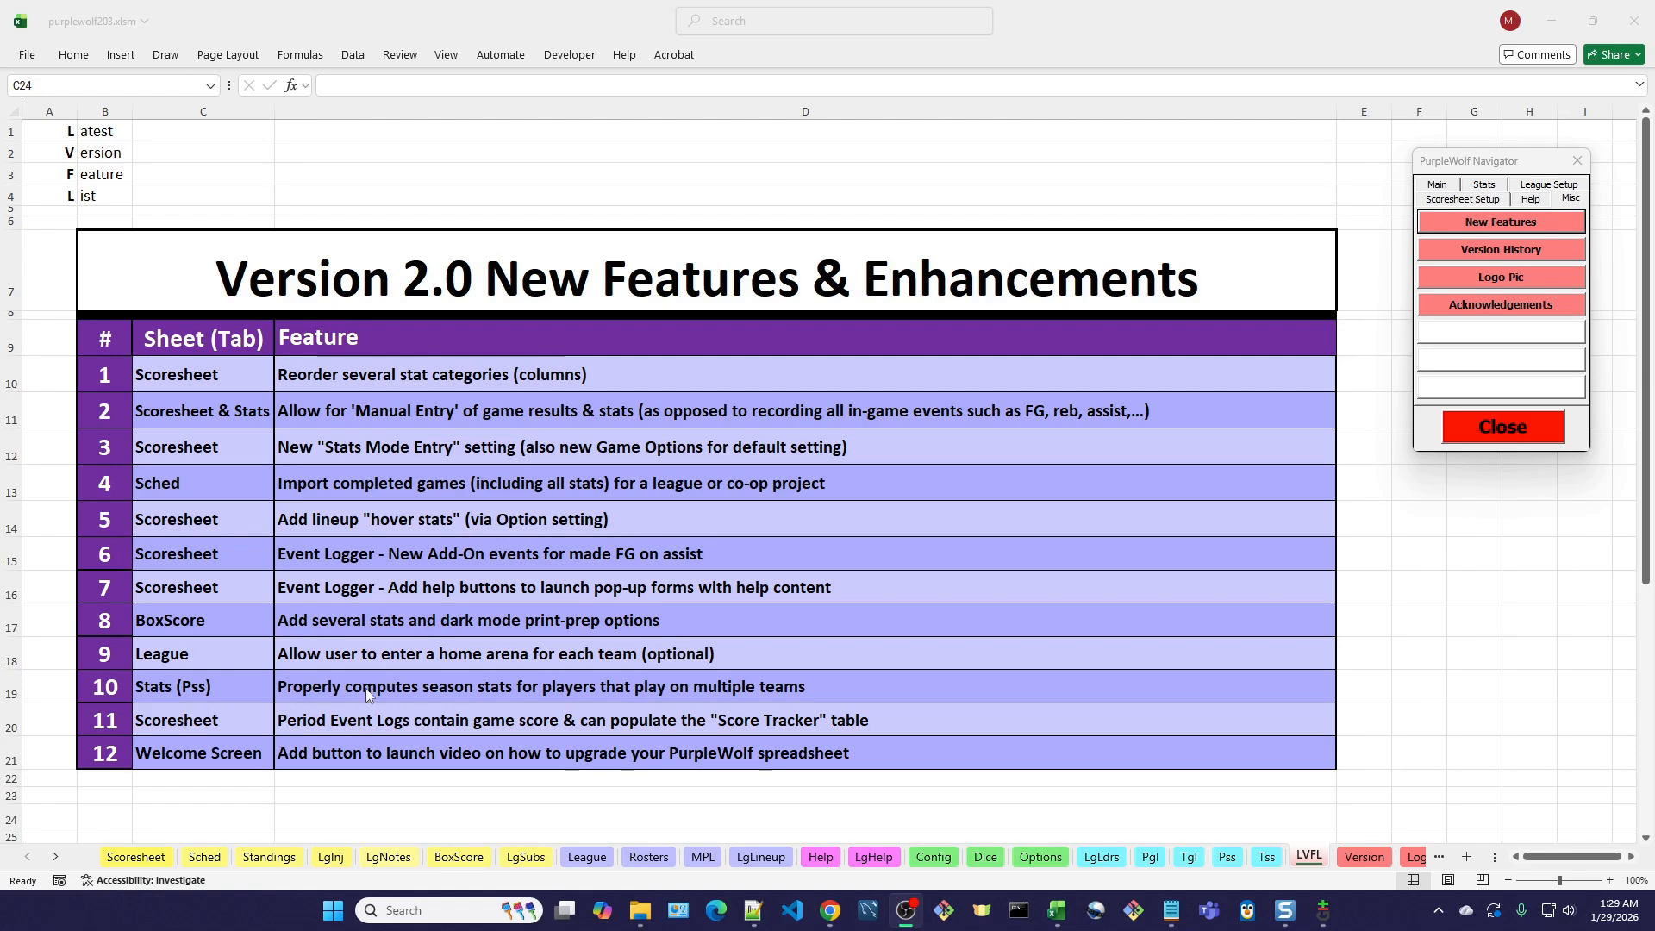
pyautogui.hotkey('alt', 'Tab')
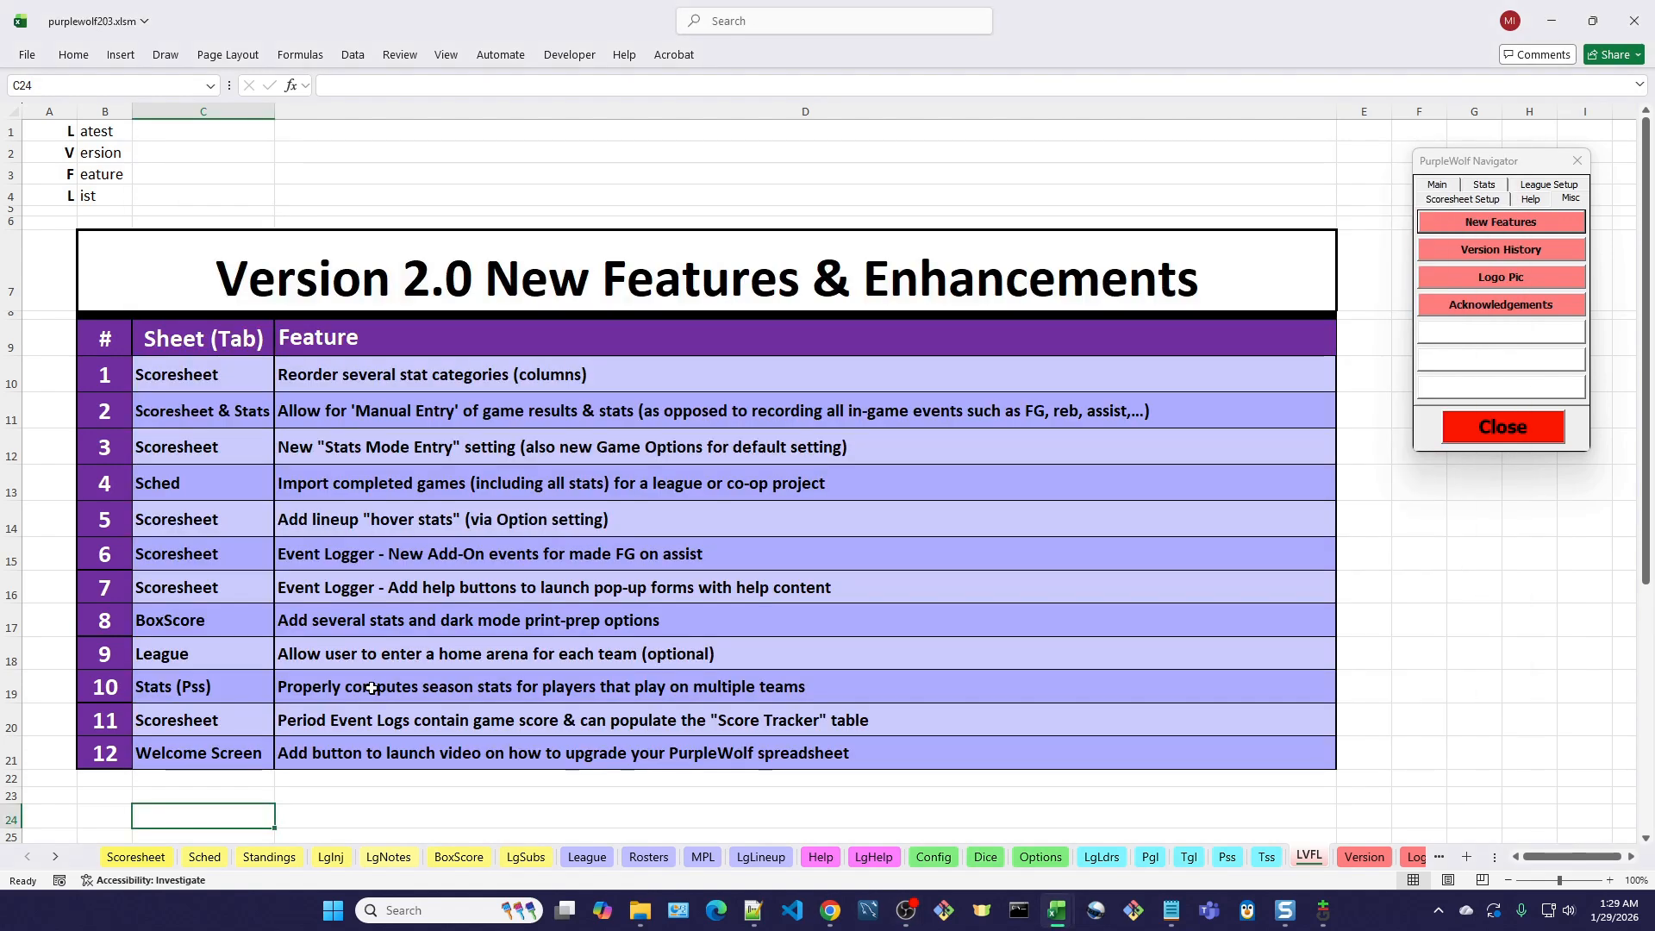
pyautogui.hotkey('alt', 'Tab')
pyautogui.hotkey('alt', 'Tab')
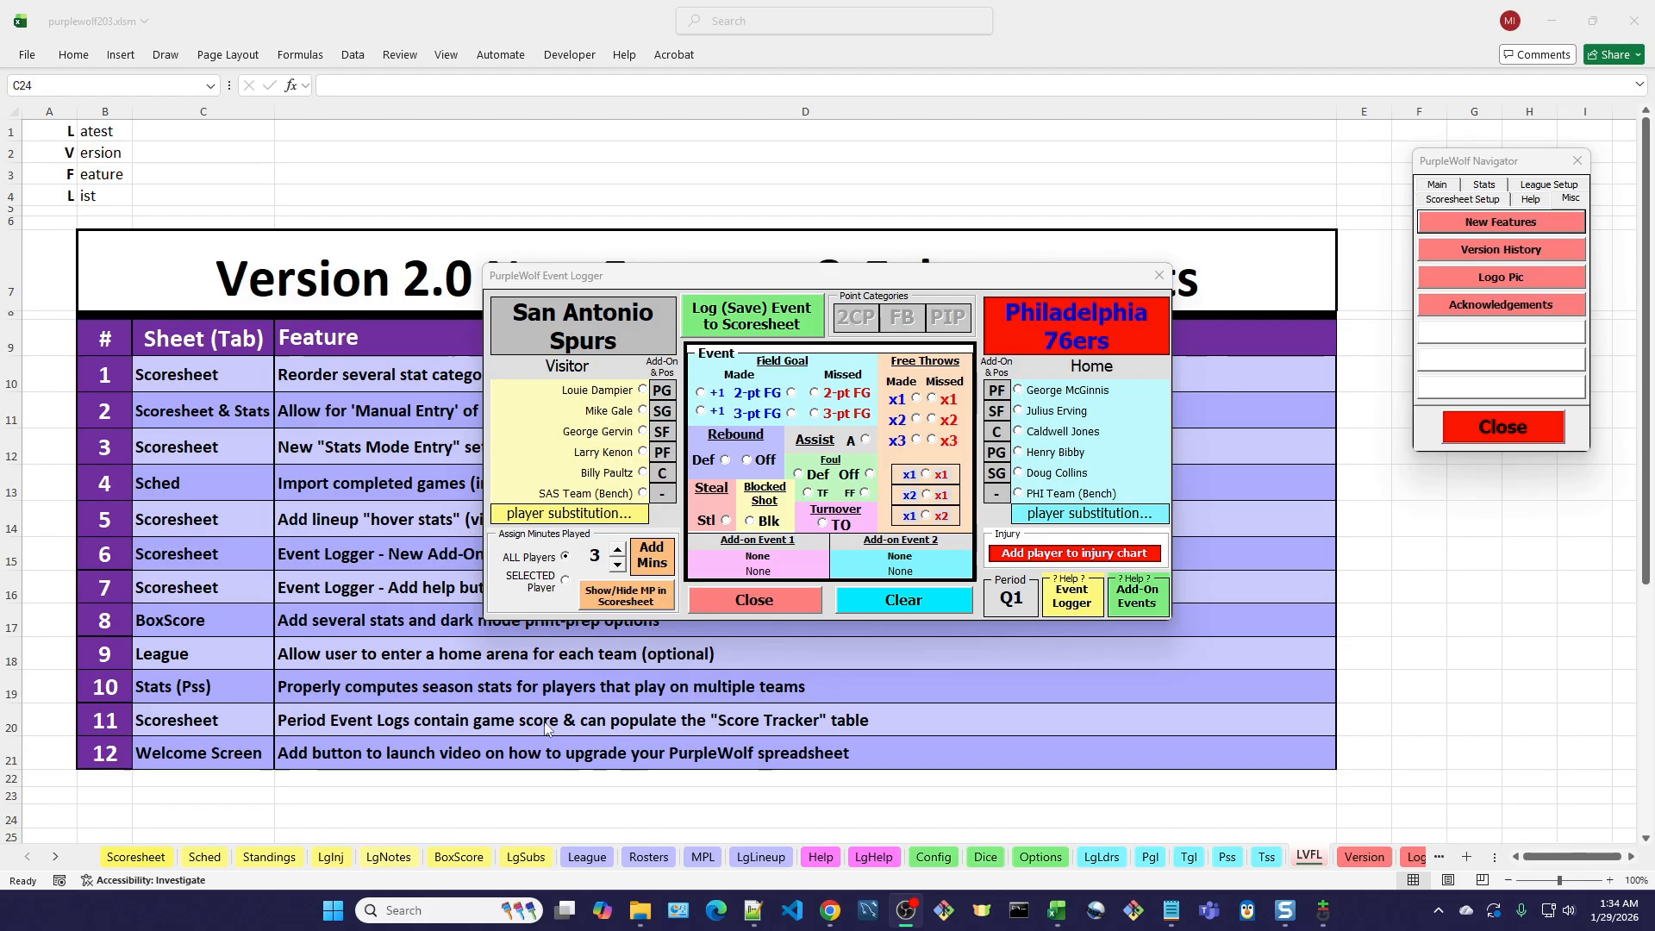
# Go to the Scoresheet from the PurpleWolf Navigator and close the Event Logger form.
pyautogui.click(1453, 186)
pyautogui.click(1487, 223)
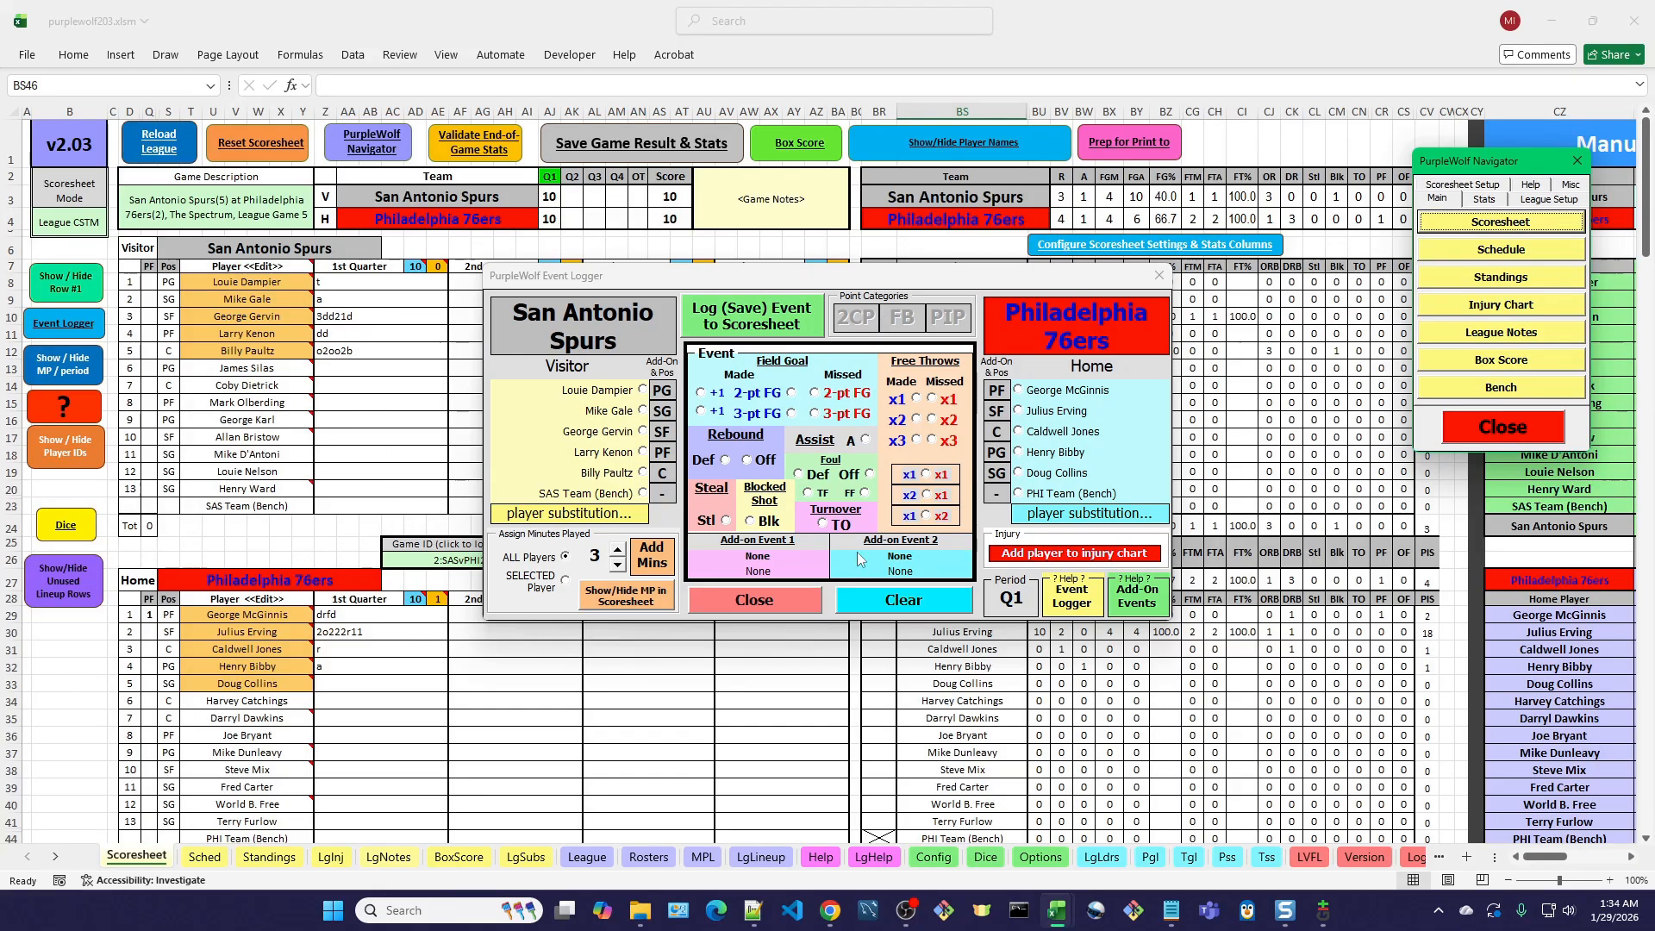
pyautogui.click(767, 607)
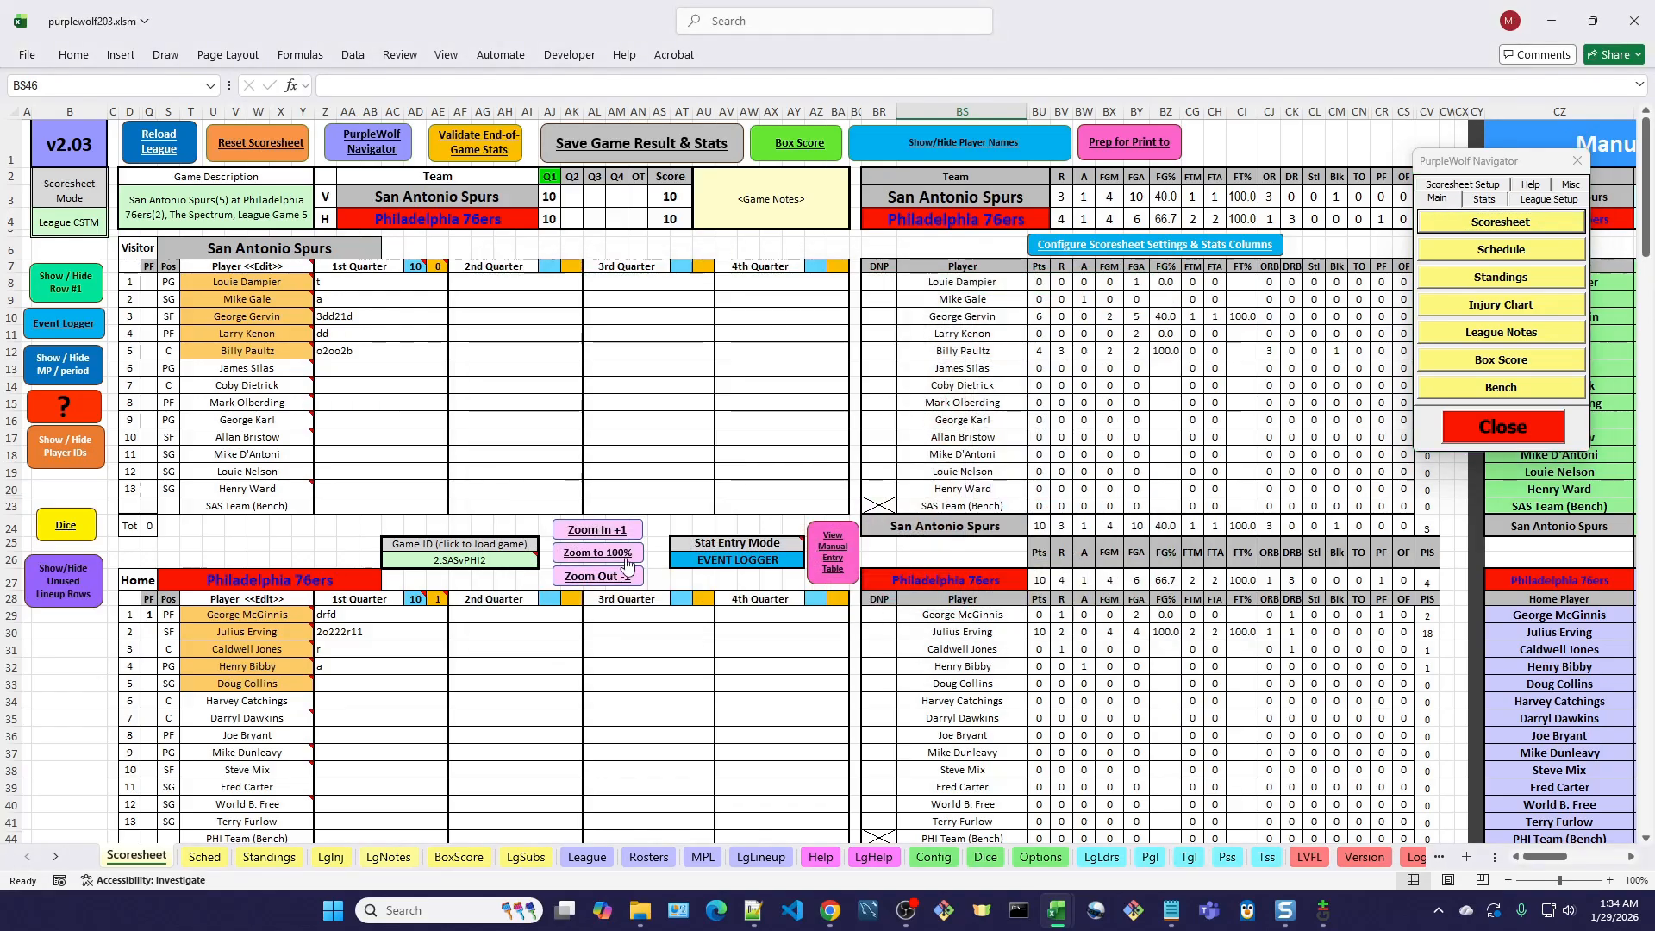
# View the plain-English details of the sixth Quarter 1 entry in the Period Event Logs and decline deleting it.
pyautogui.scroll(-3, 623, 606)
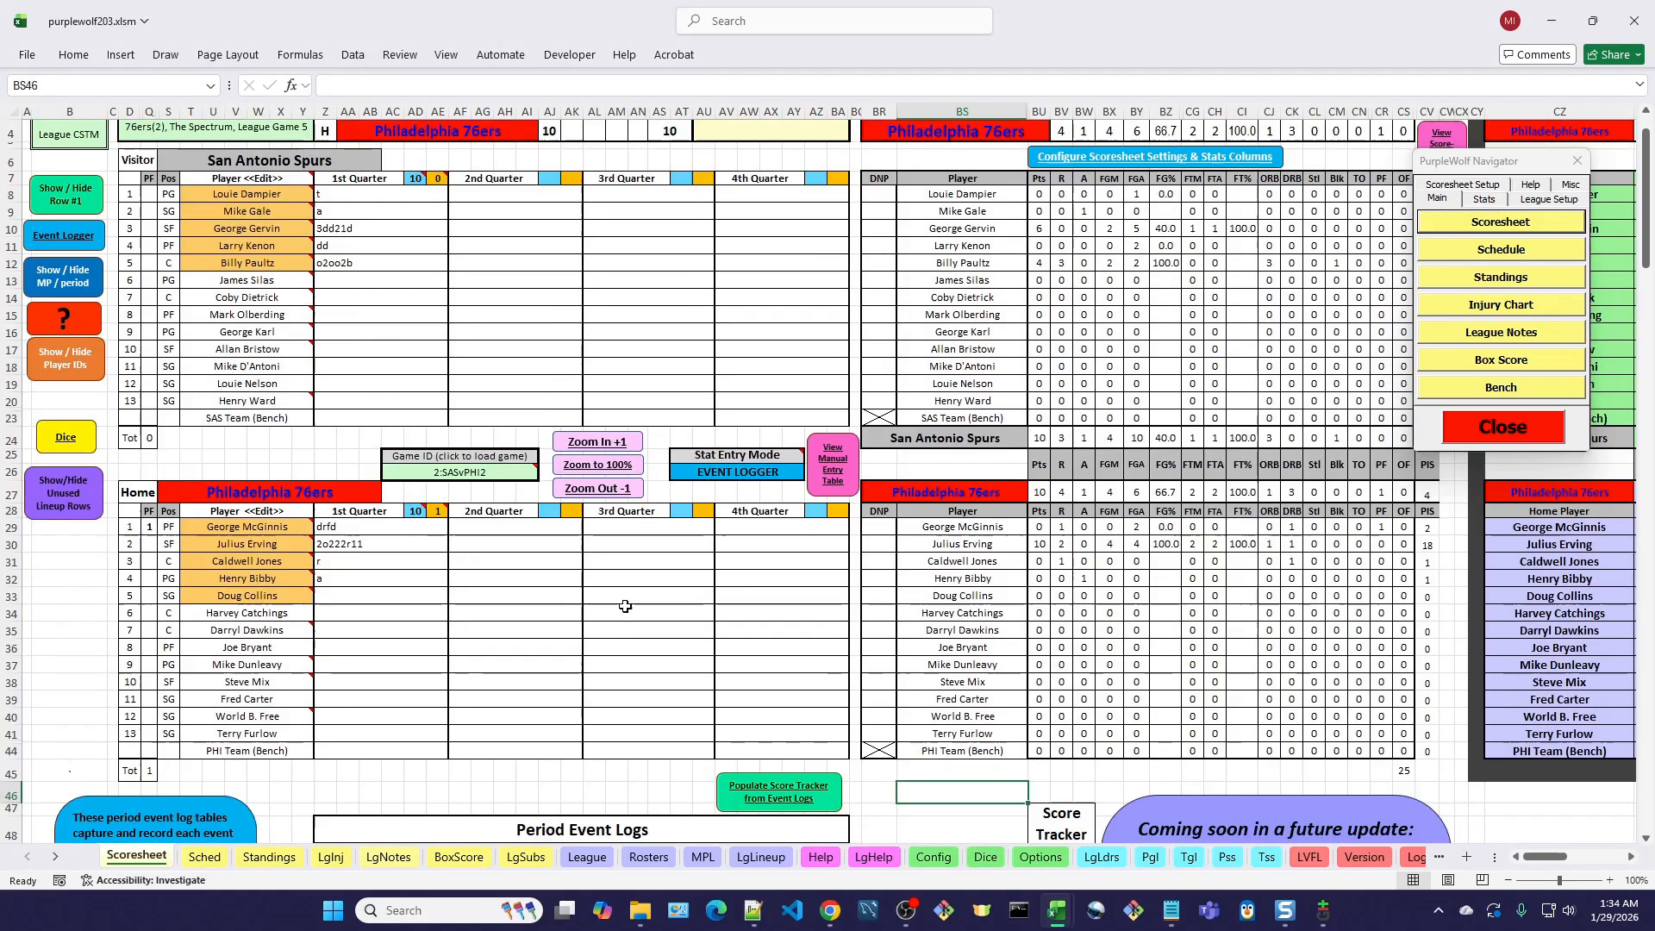
pyautogui.scroll(-3, 625, 606)
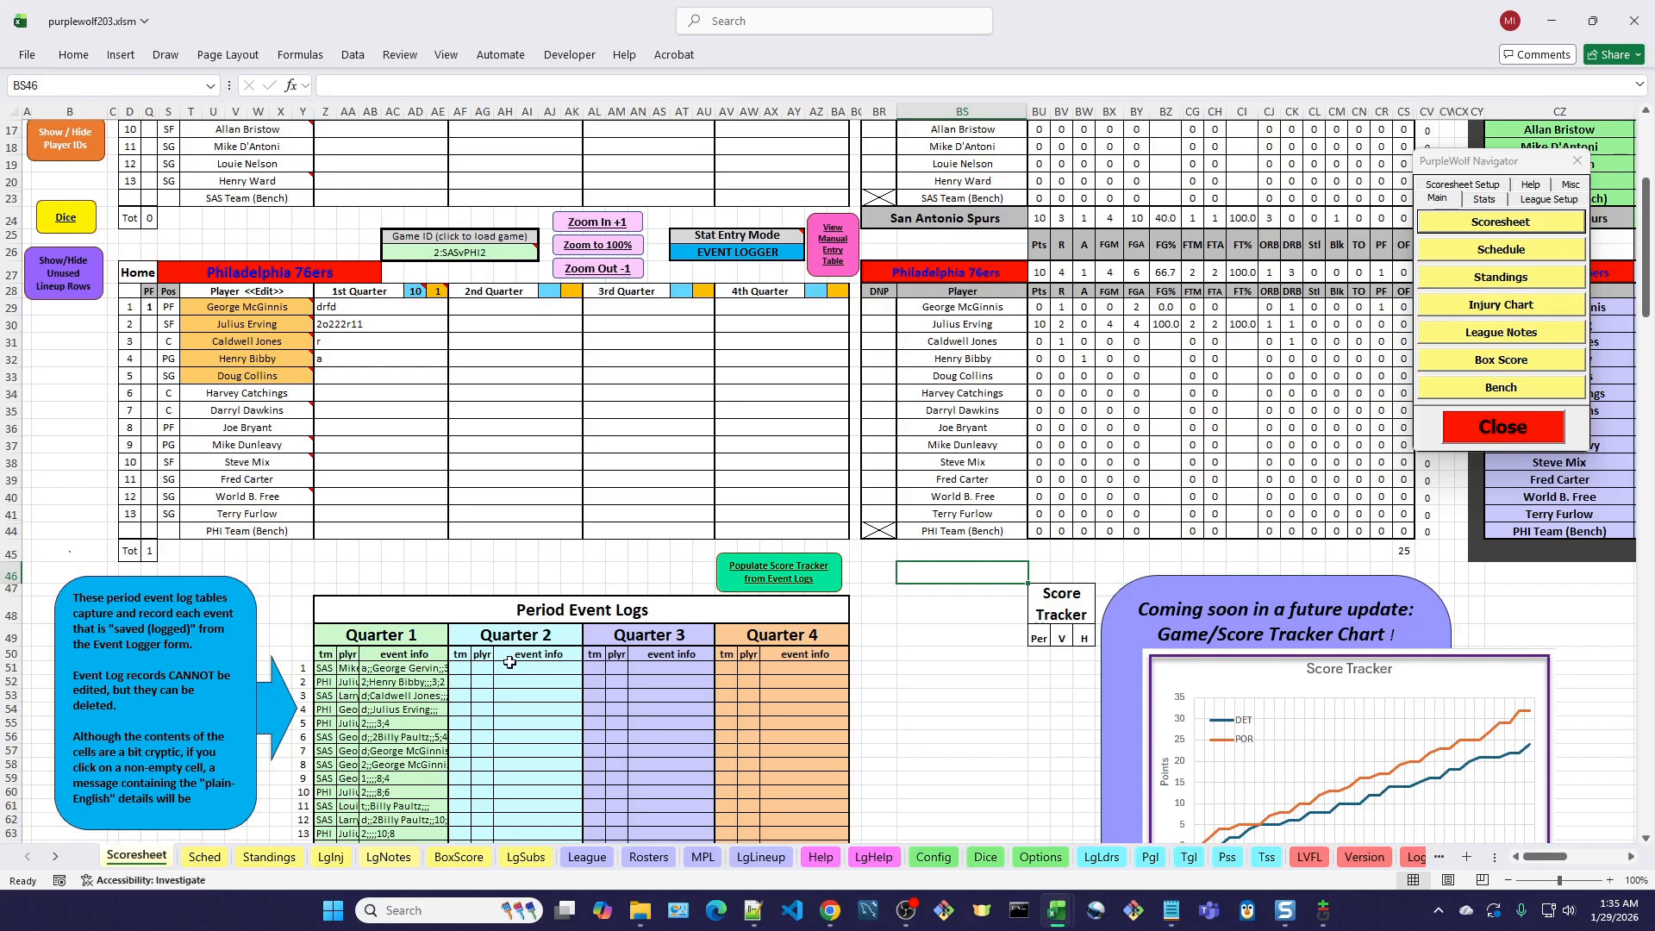
pyautogui.scroll(-2, 466, 681)
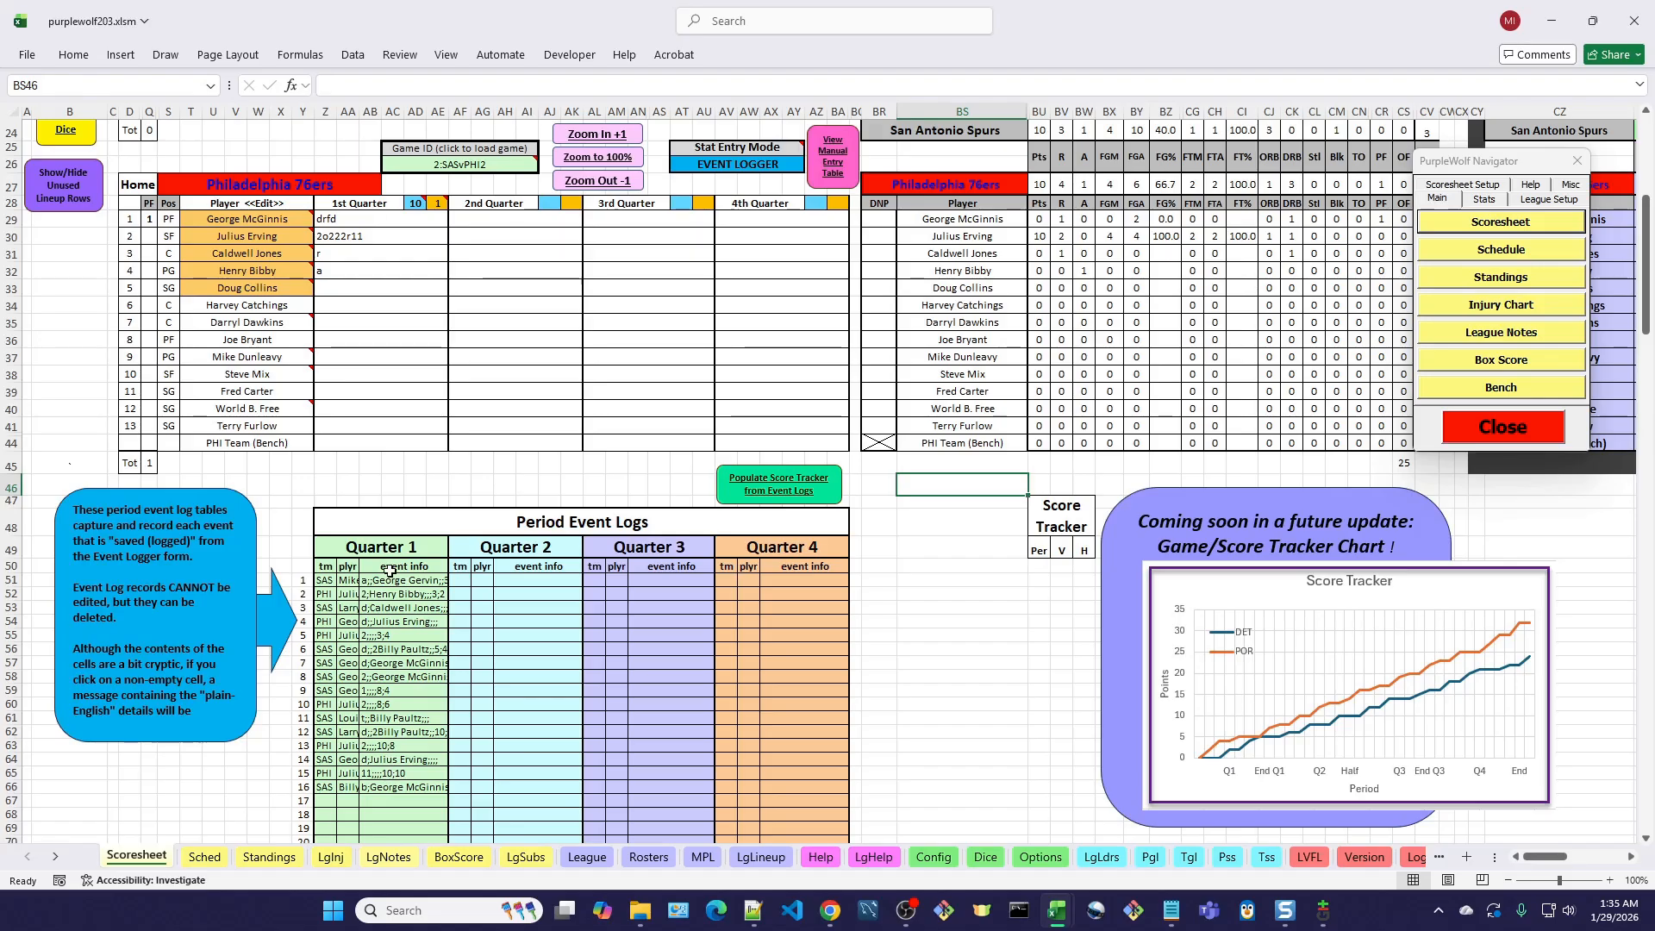
pyautogui.click(380, 652)
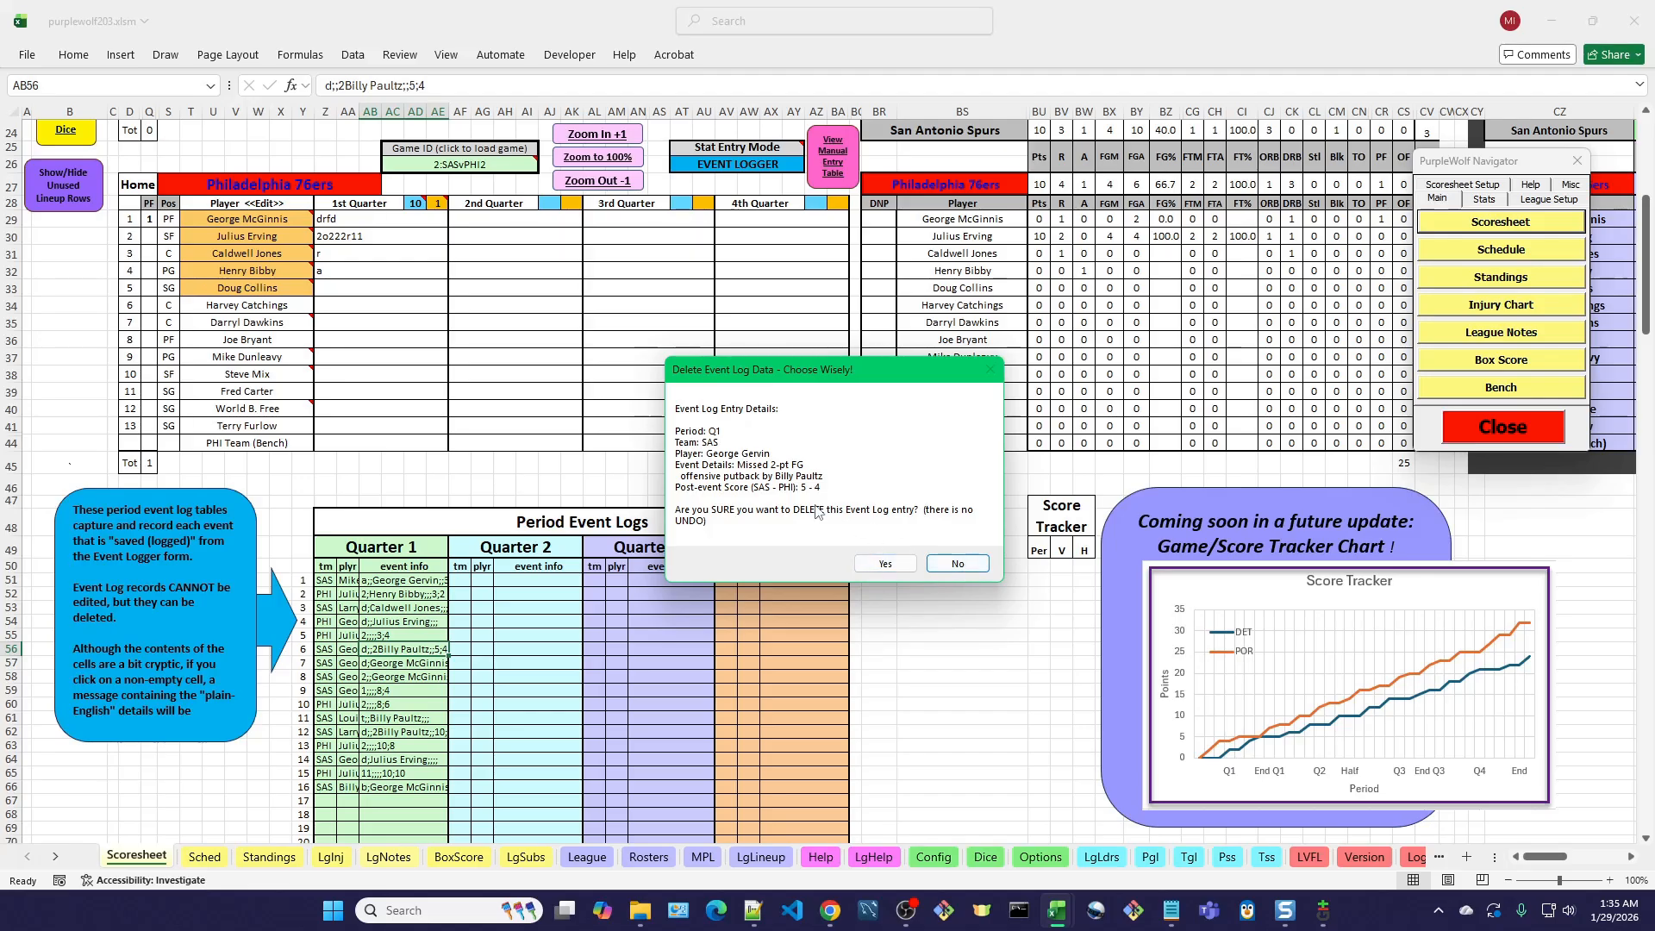
pyautogui.click(957, 564)
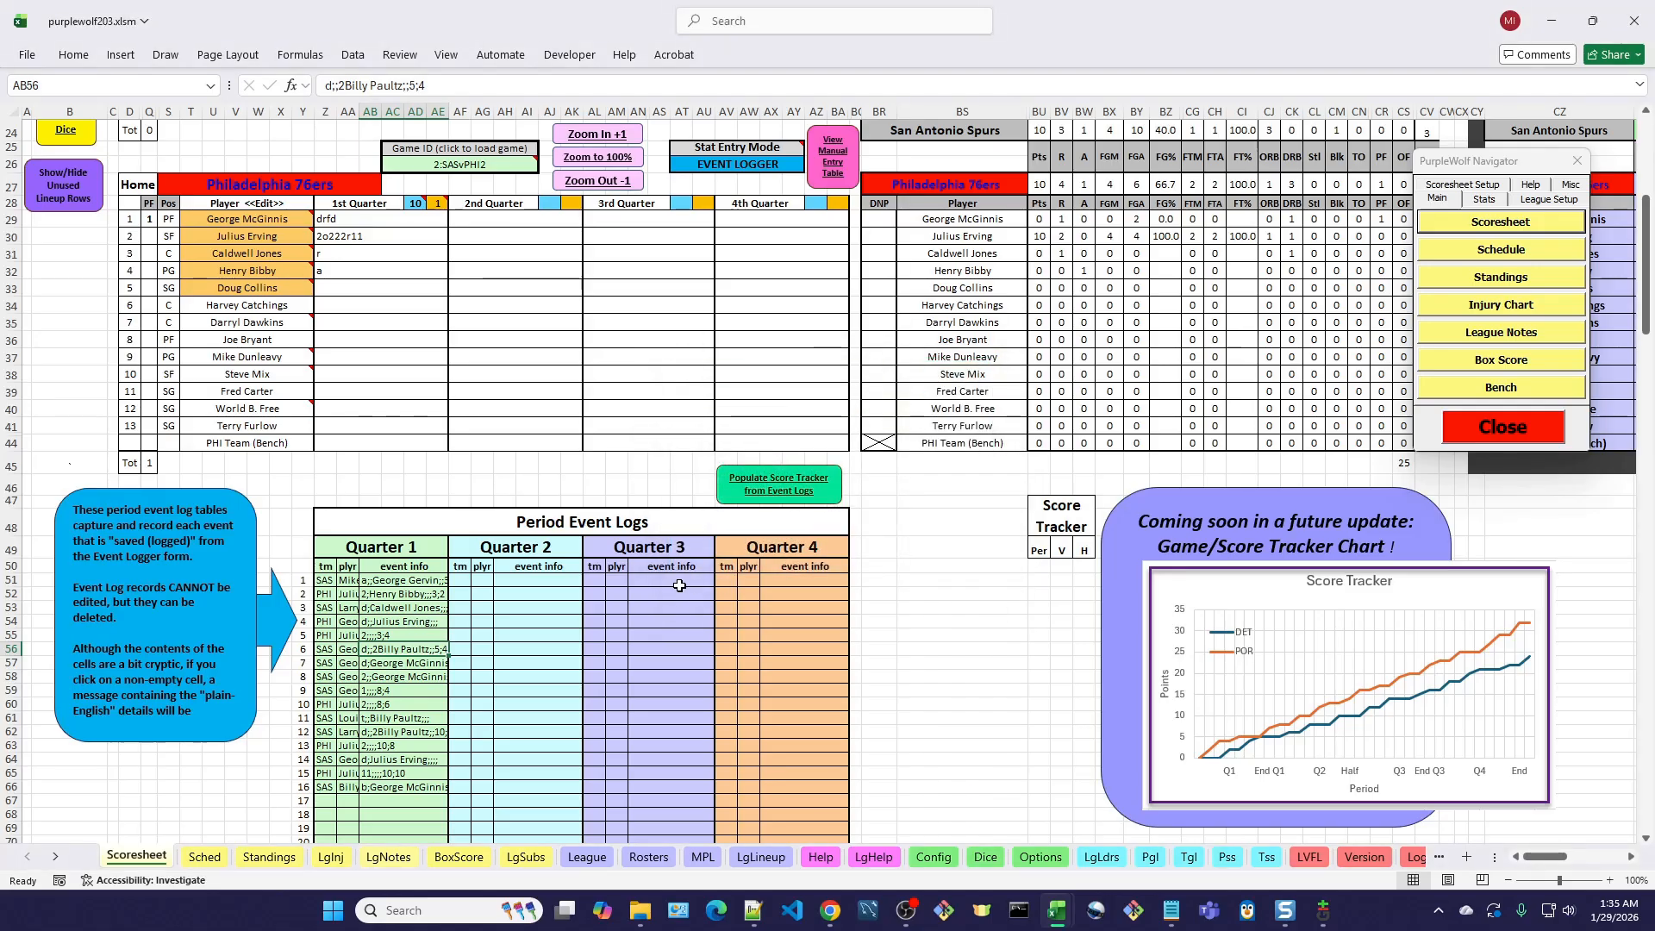
# Close the PurpleWolf Navigator and populate the Score Tracker table from the event logs.
pyautogui.scroll(-3, 897, 560)
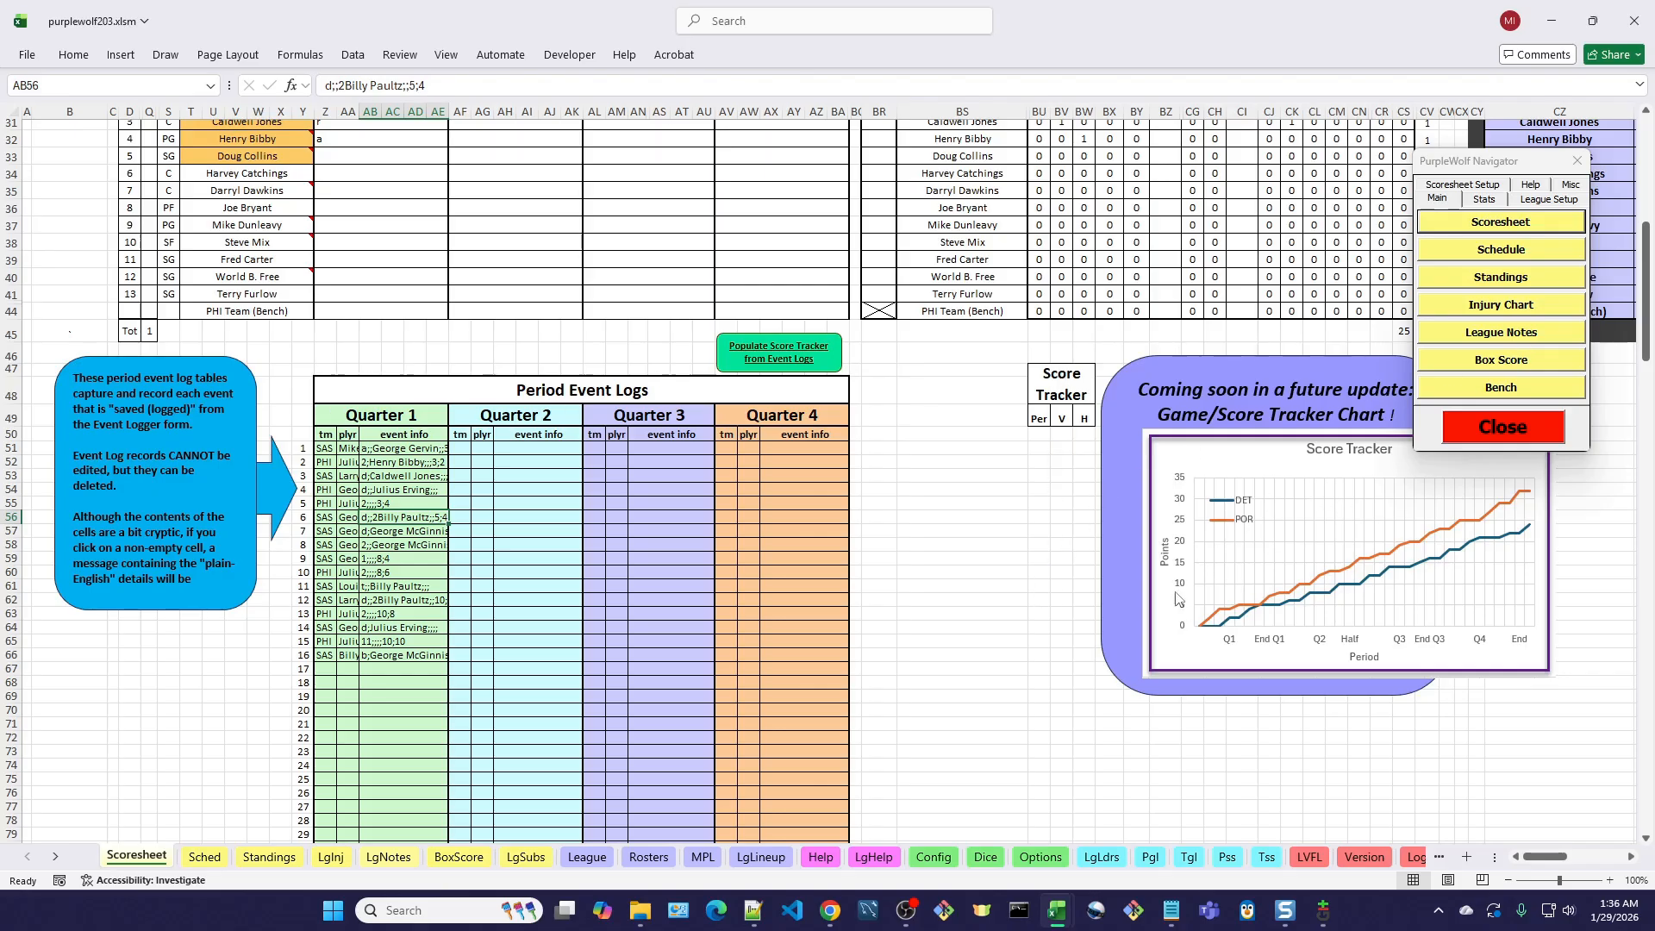
pyautogui.click(1505, 427)
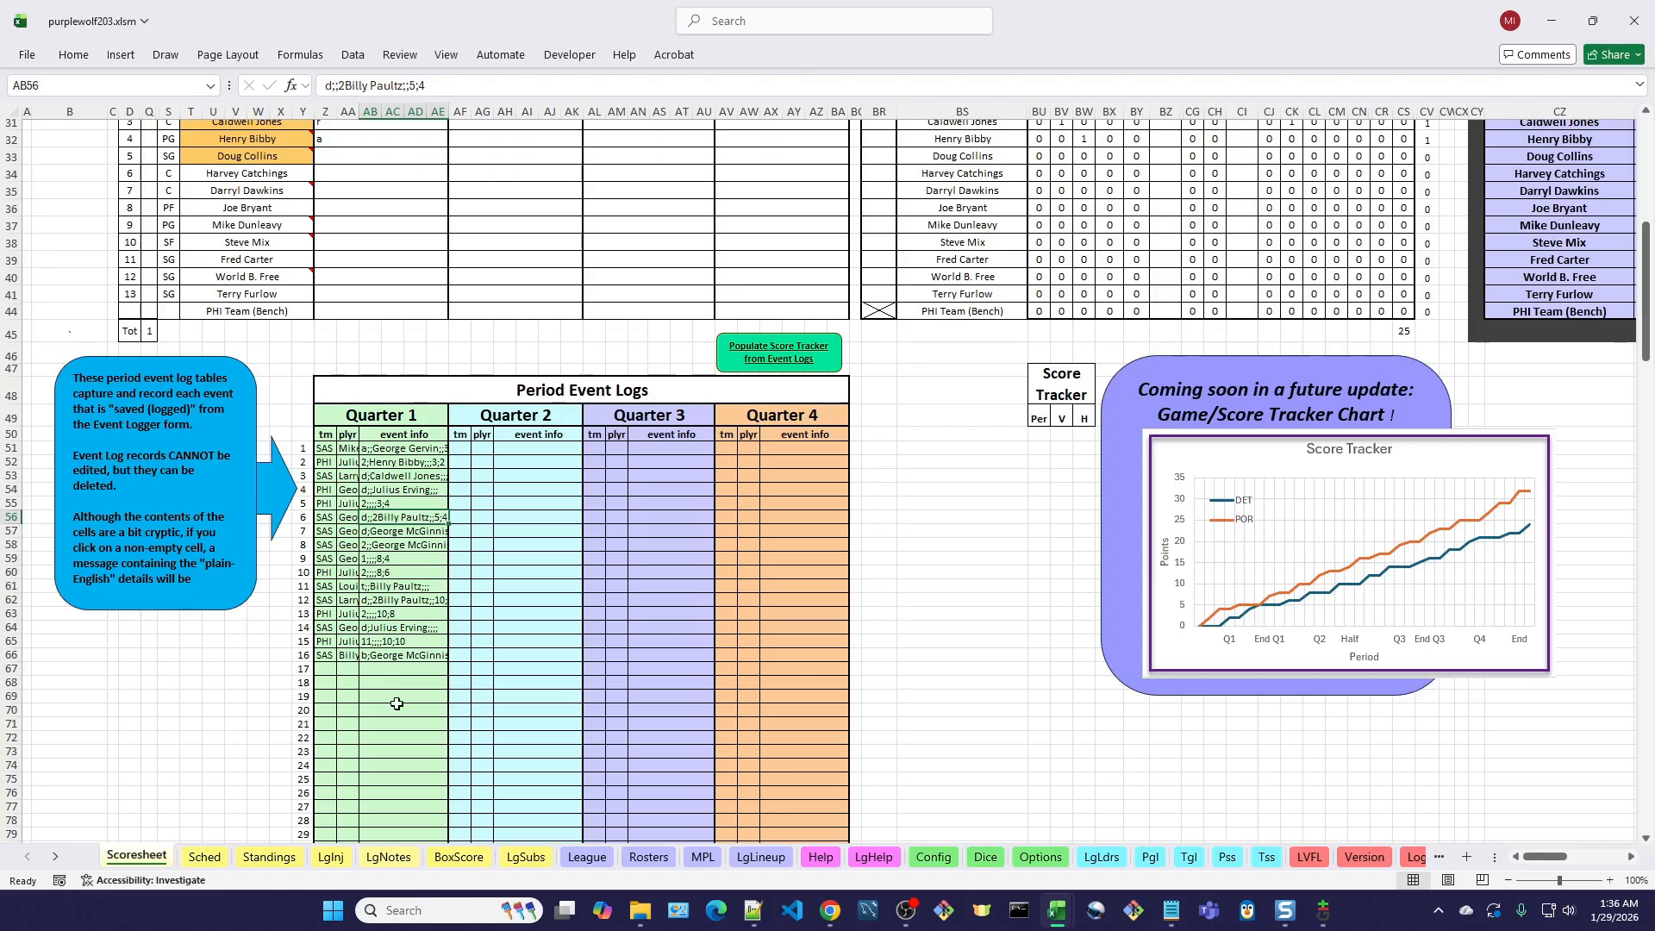
pyautogui.click(785, 354)
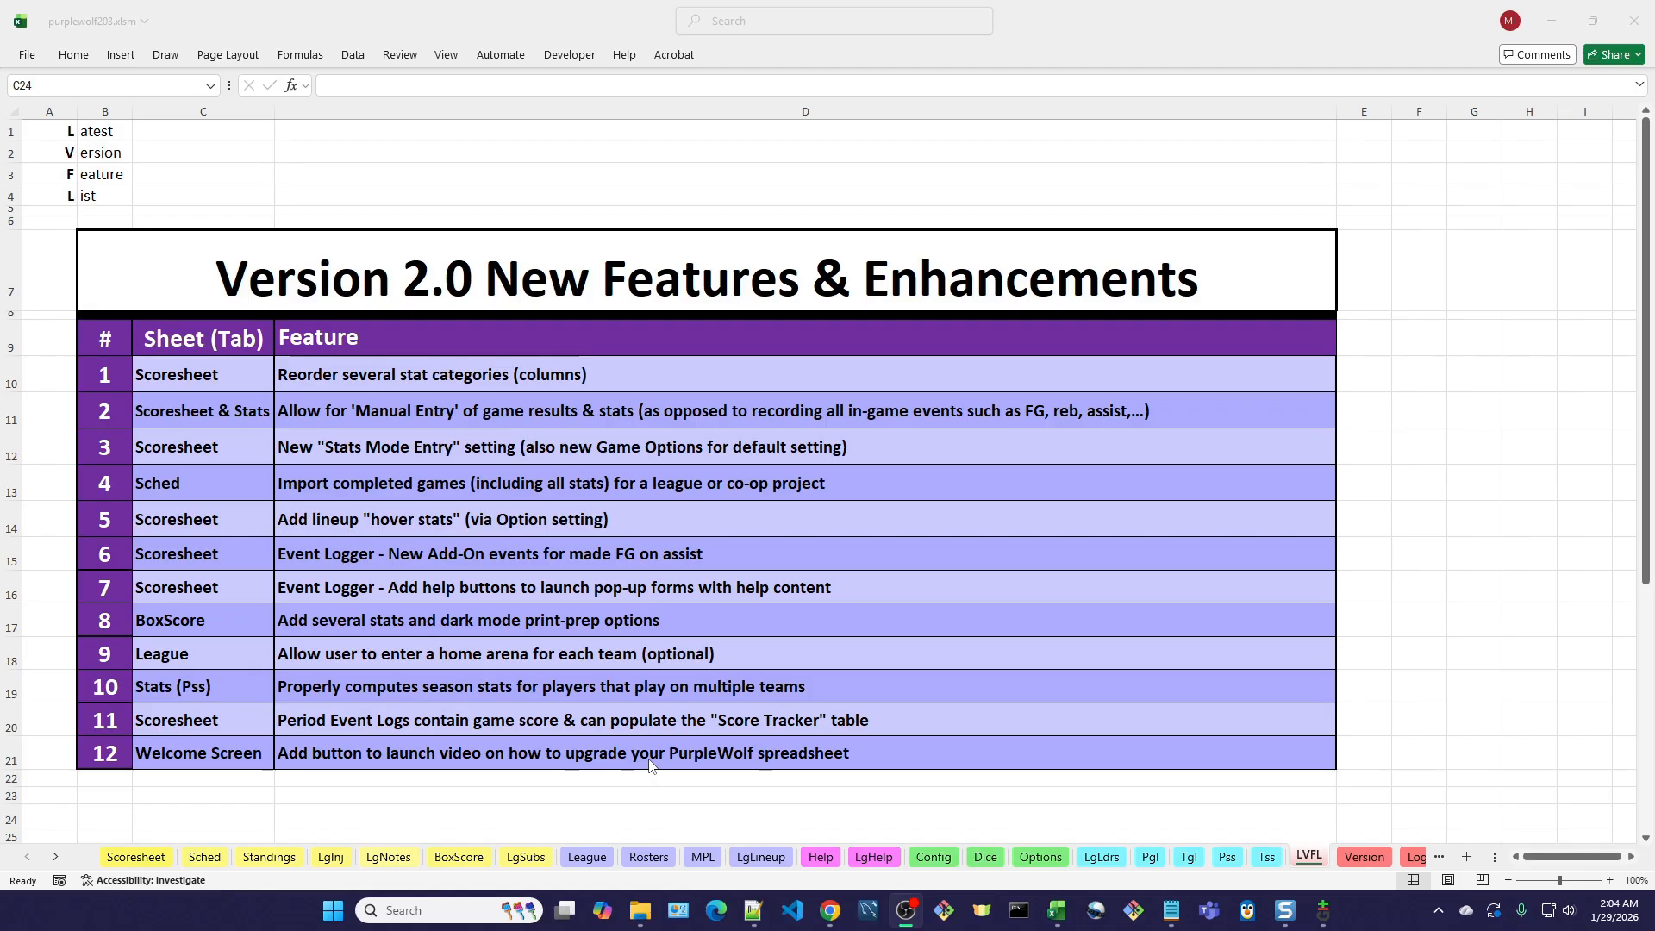
# Switch to the purplewolf203rel.xlsm workbook to show its Welcome to PurpleWolf screen.
pyautogui.hotkey('alt', 'Tab')
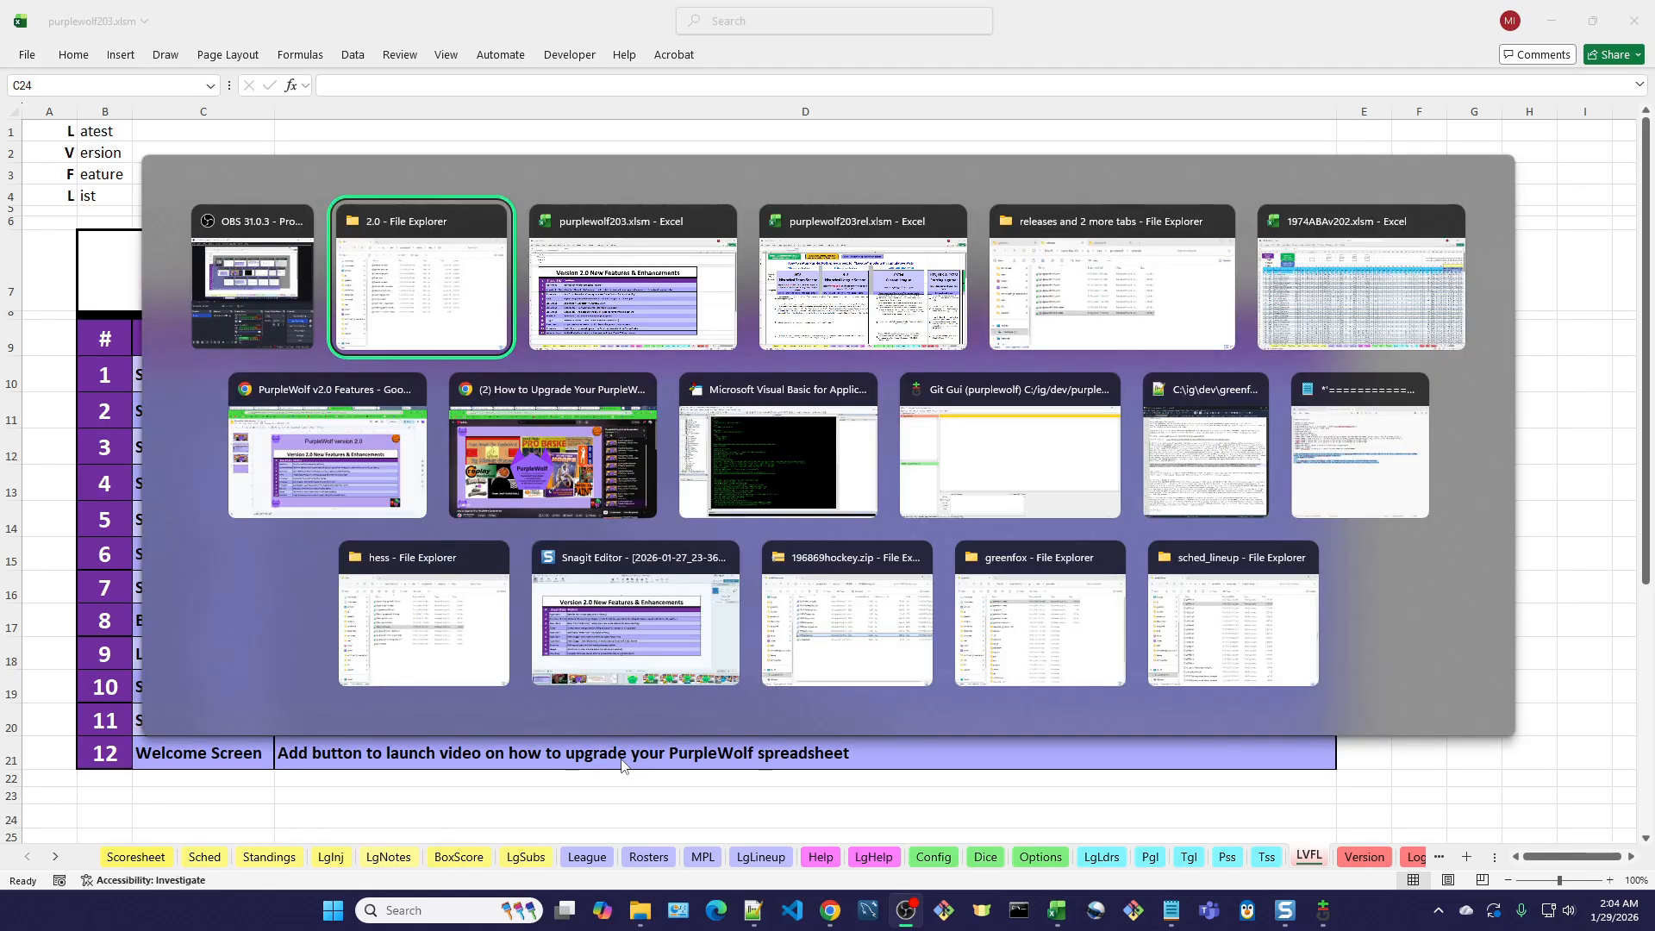
pyautogui.press('Tab')
pyautogui.press('Tab')
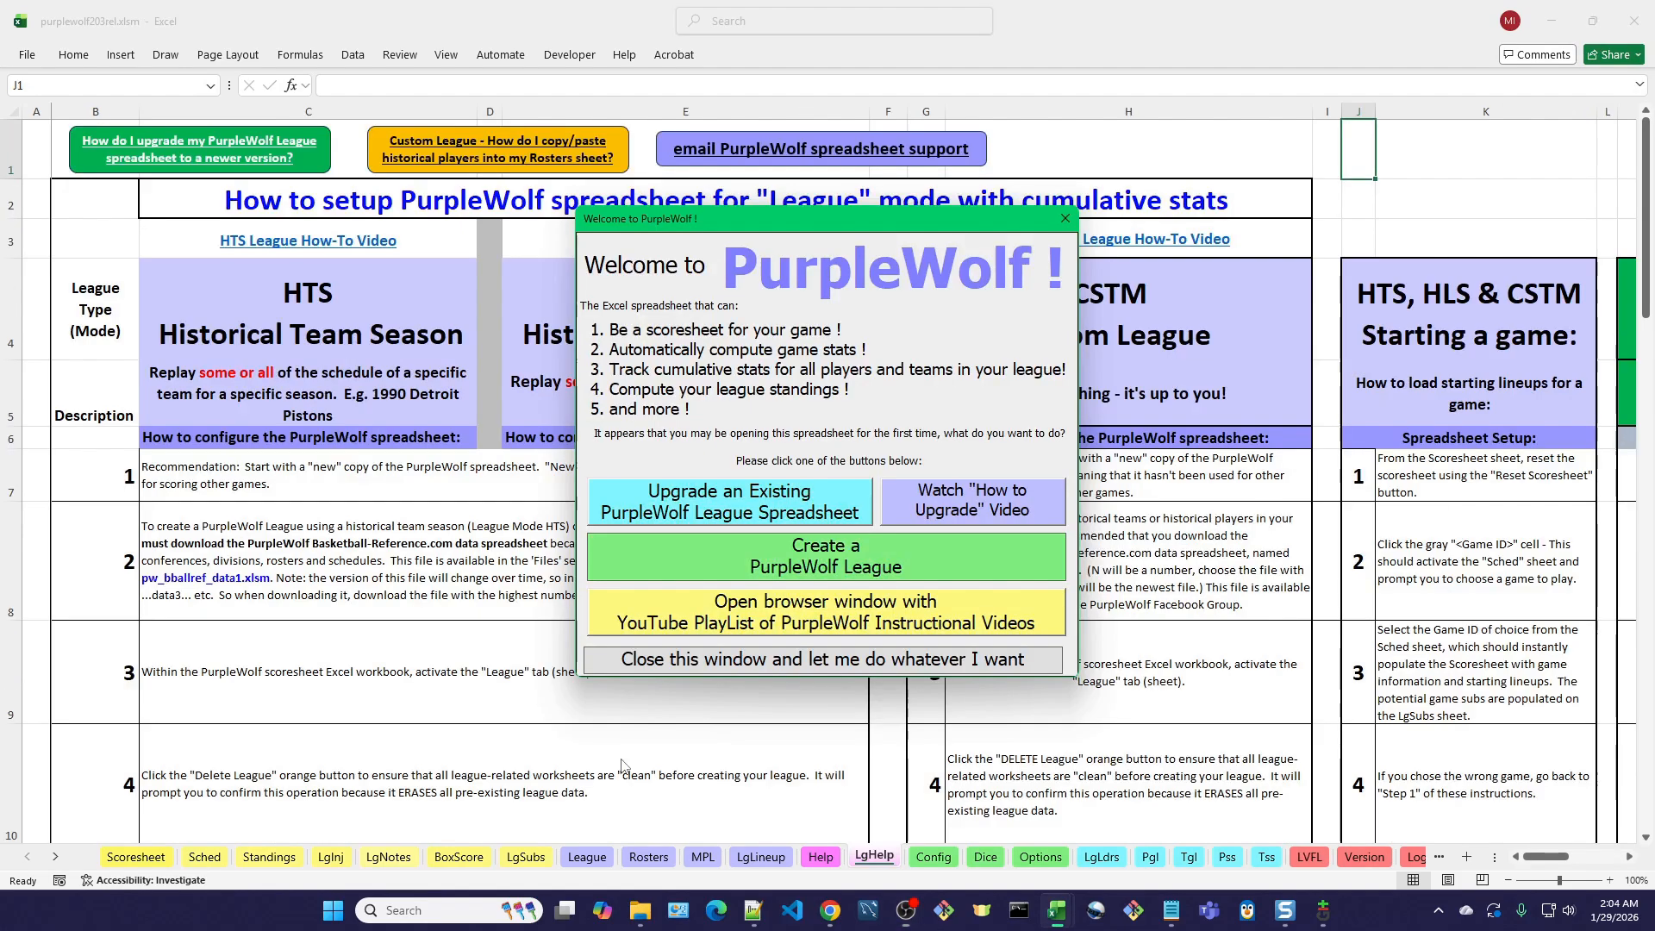